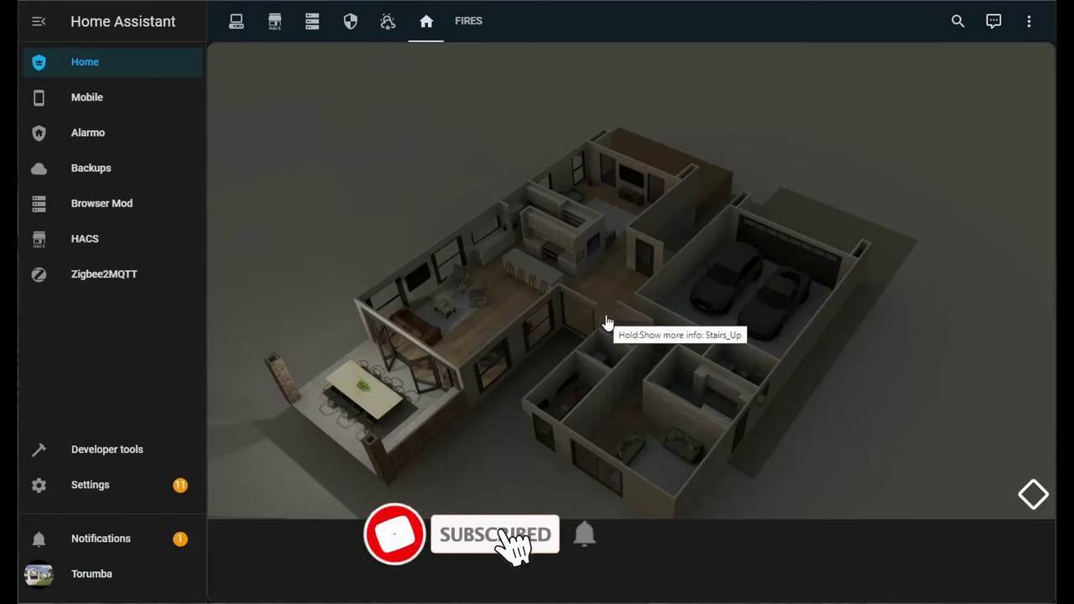
# Step: Test the patio, living, kitchen and family room lights on the 3D floor plan, leaving them all switched off
pyautogui.click(439, 333)
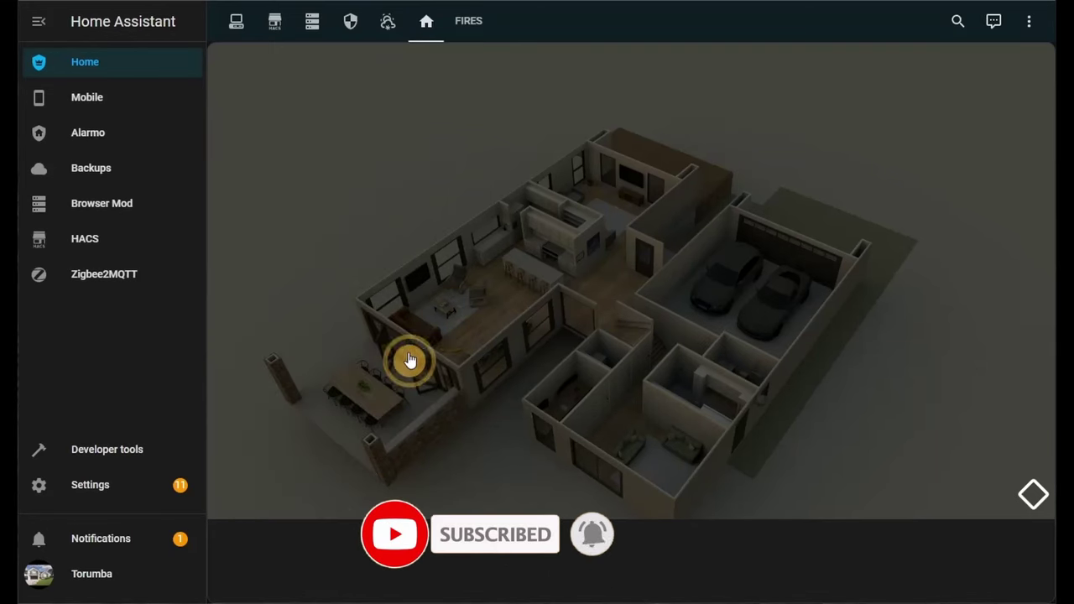
pyautogui.click(377, 392)
pyautogui.click(484, 364)
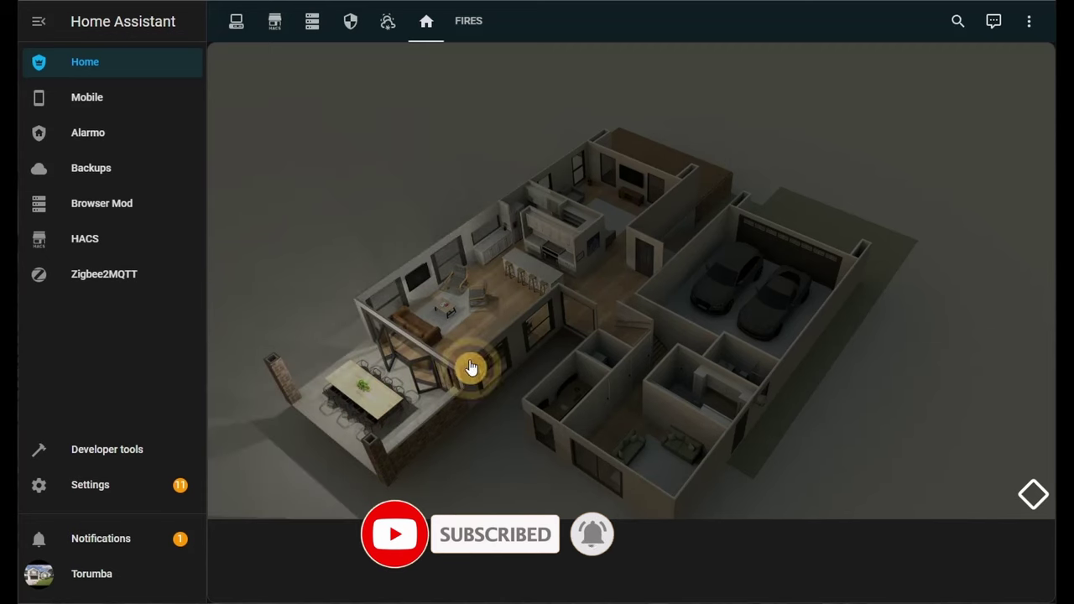
pyautogui.click(542, 266)
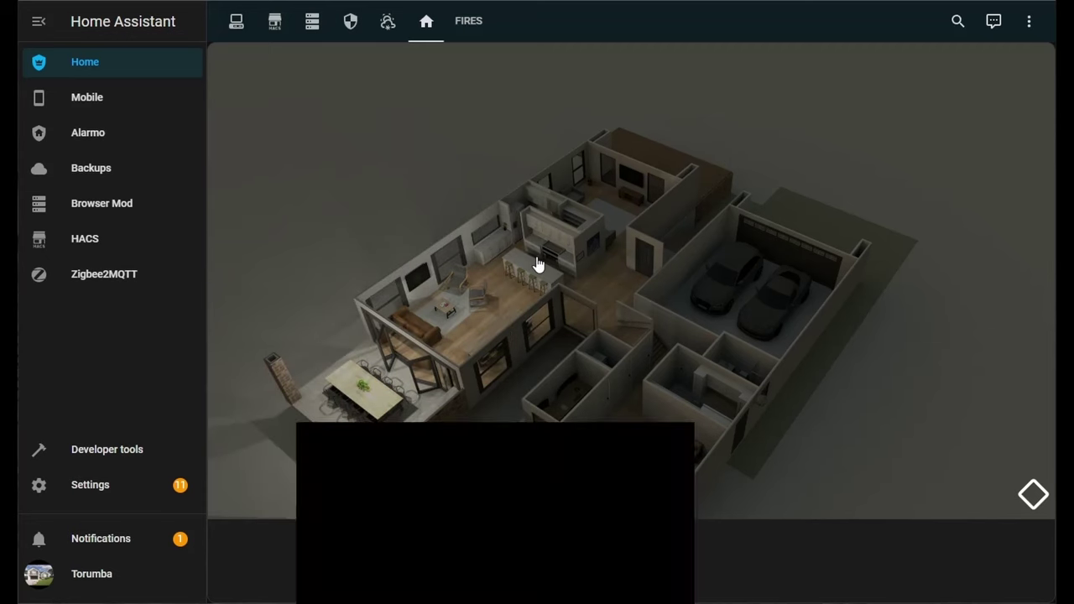
pyautogui.click(557, 271)
pyautogui.click(610, 210)
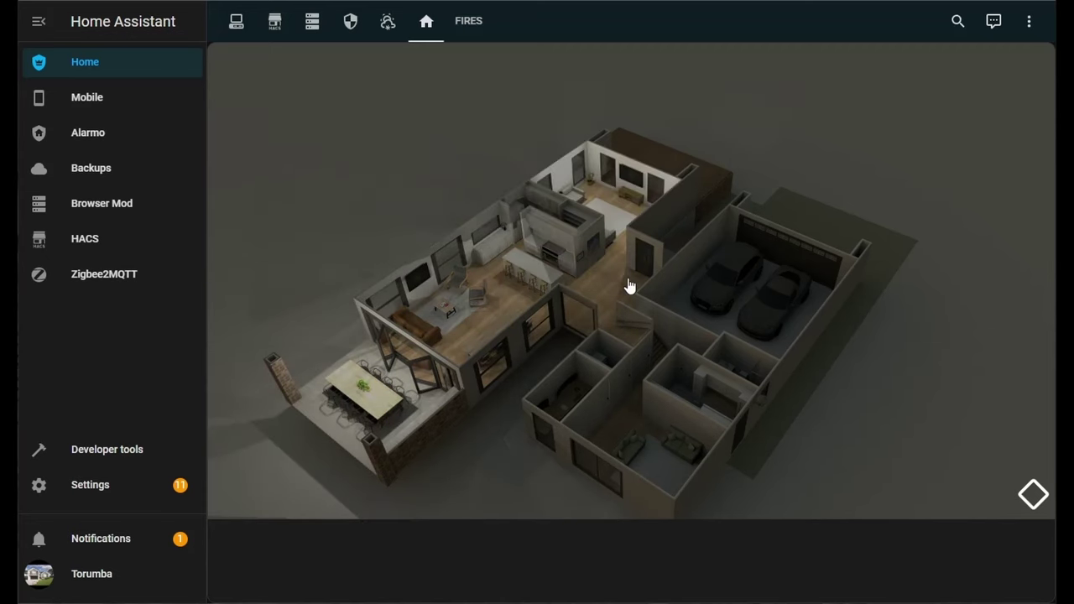
pyautogui.click(544, 261)
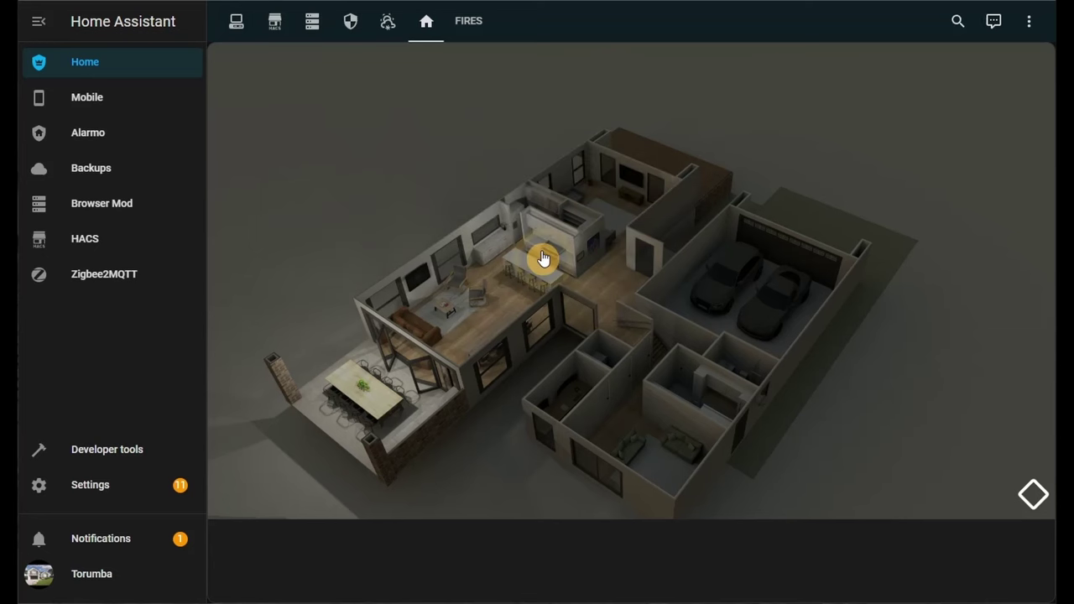
pyautogui.click(456, 308)
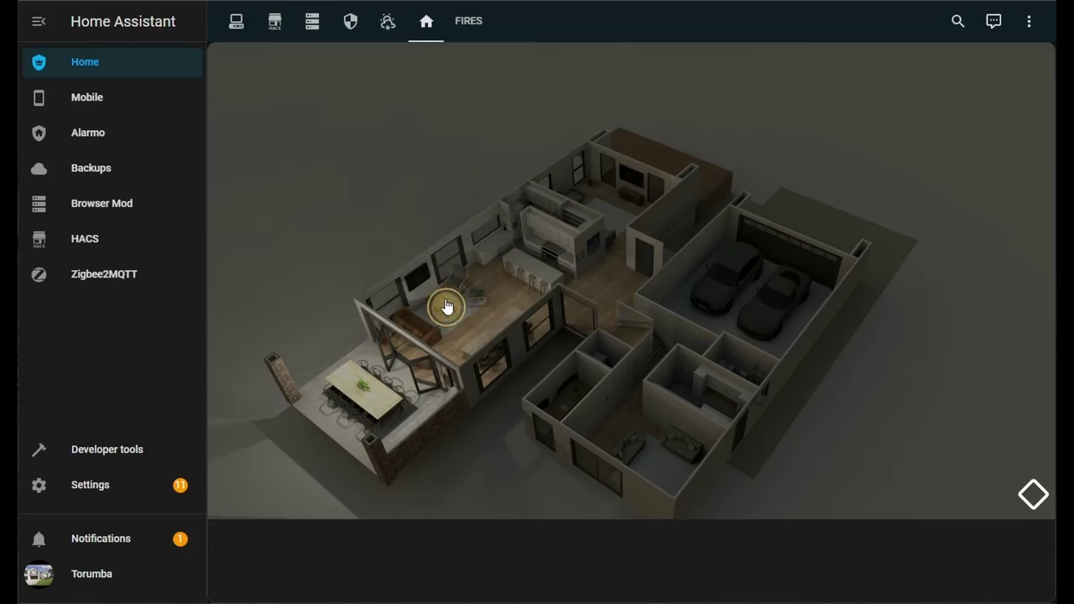
pyautogui.click(391, 408)
pyautogui.click(364, 395)
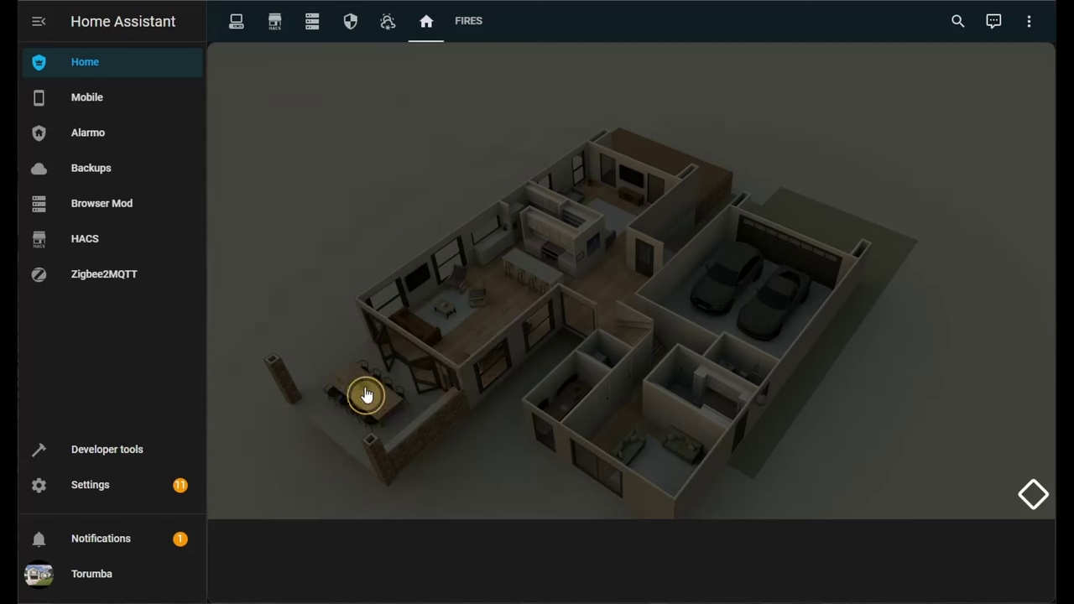
# Step: Switch the dining, living, kitchen and family room lights on from the floor plan and turn them off again
pyautogui.click(495, 334)
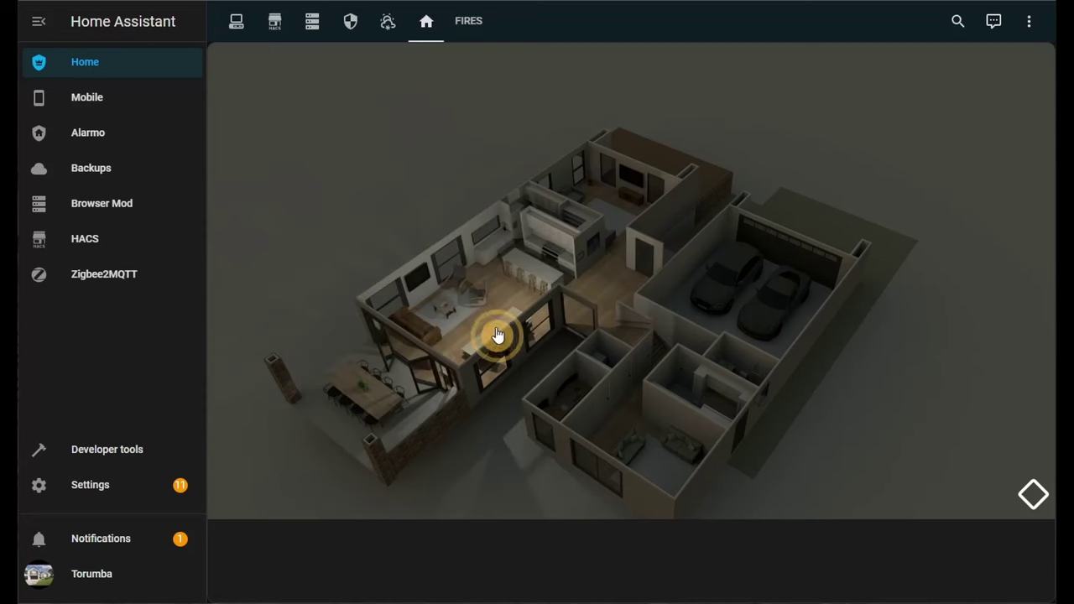
pyautogui.click(454, 302)
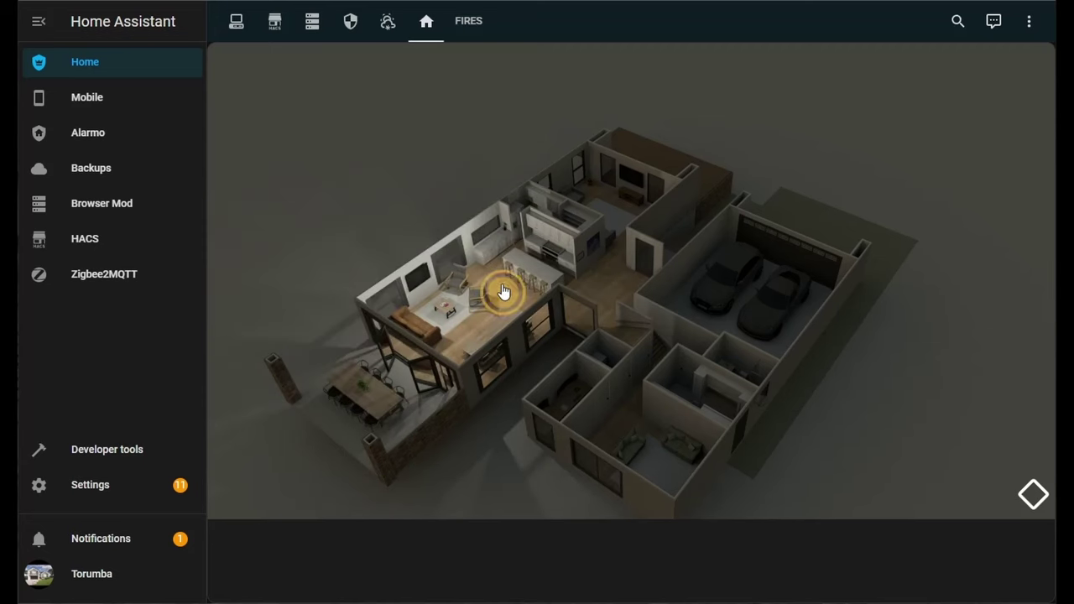
pyautogui.click(550, 256)
pyautogui.click(625, 207)
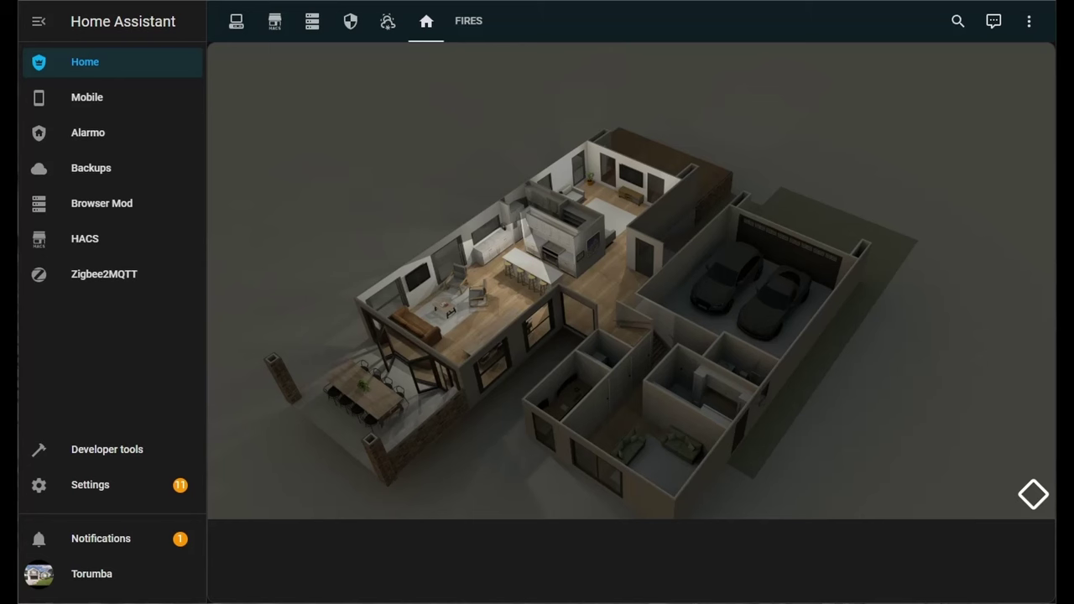
pyautogui.click(447, 307)
pyautogui.click(546, 279)
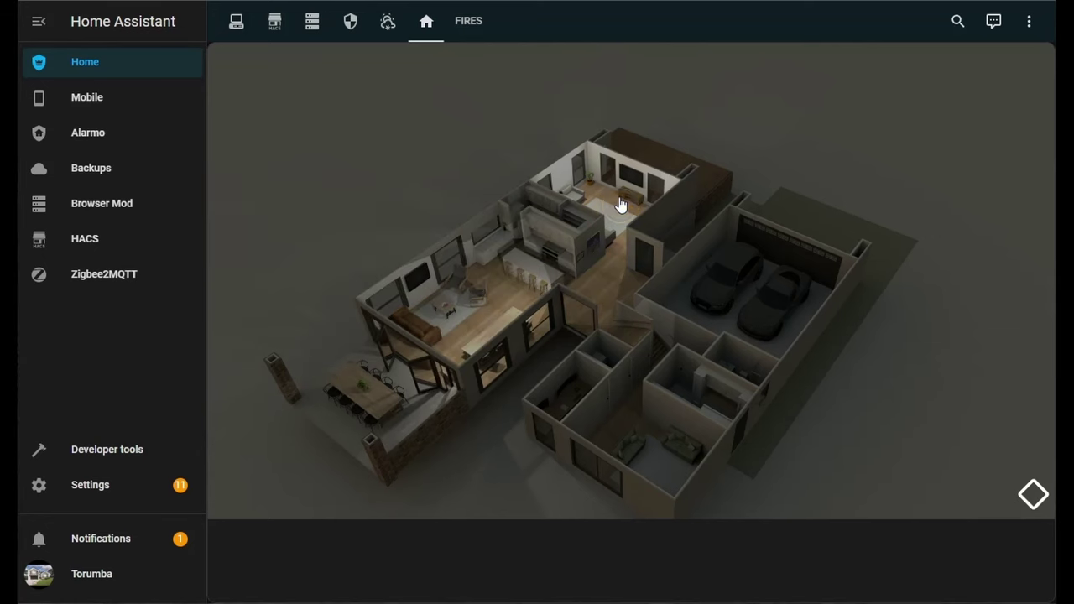
pyautogui.click(531, 321)
pyautogui.click(501, 333)
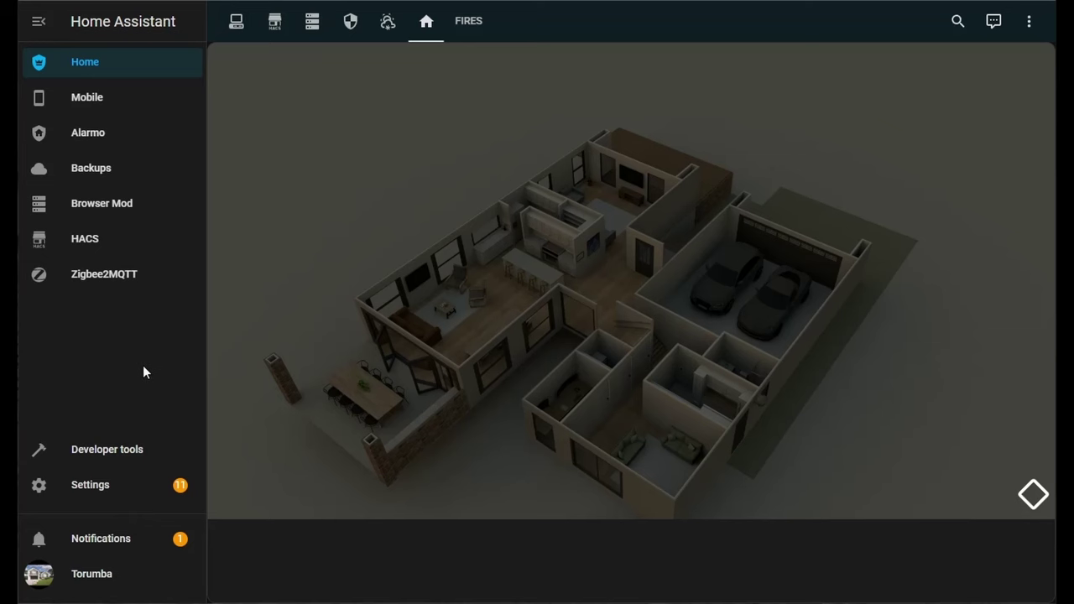
# Step: Open the list of helpers in the Devices & services settings
pyautogui.click(106, 497)
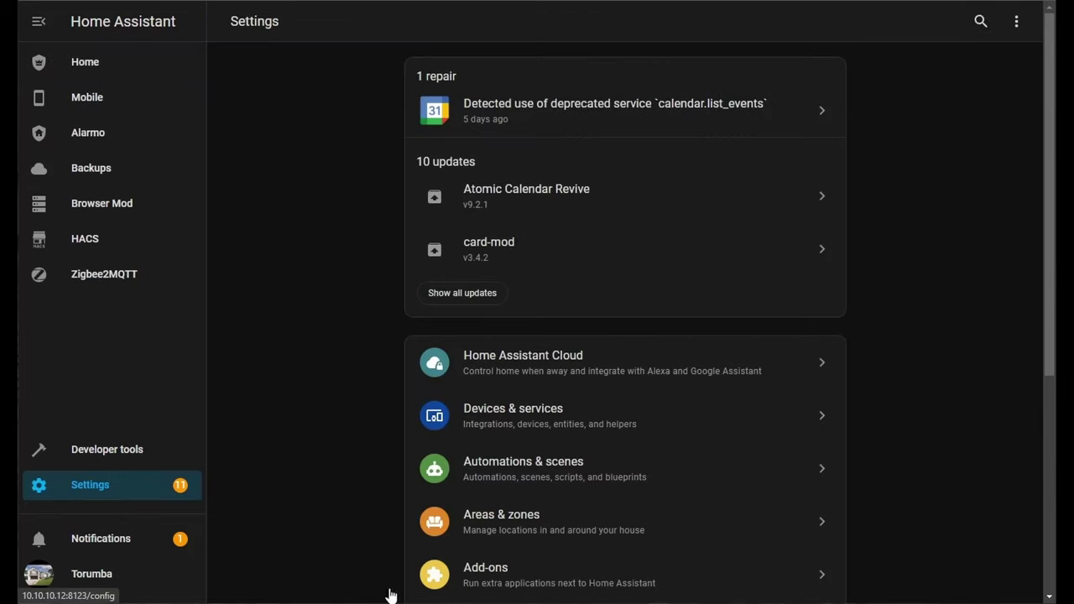
pyautogui.click(638, 425)
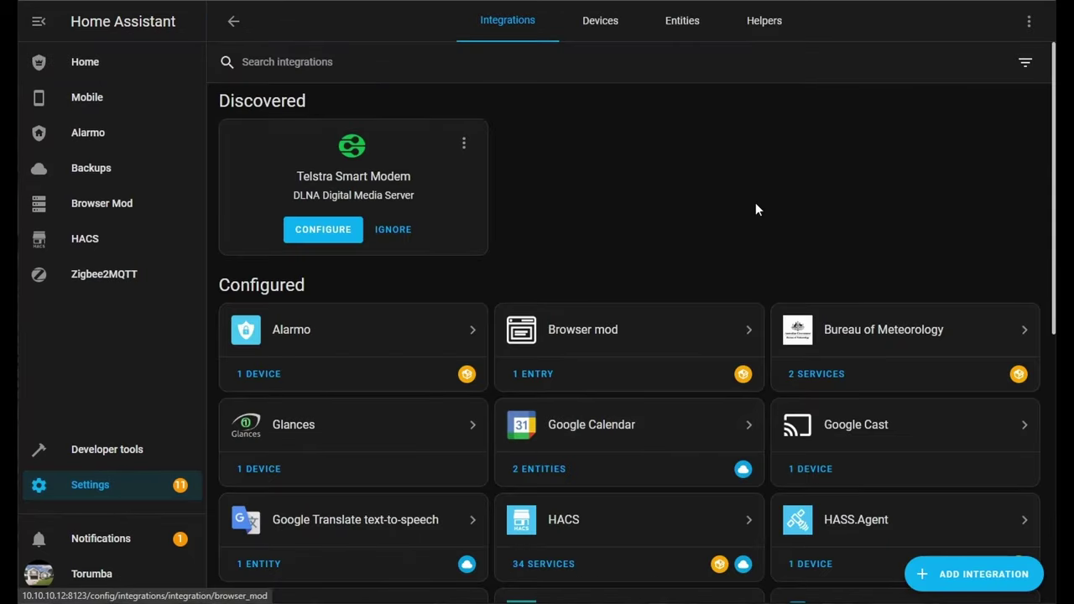
pyautogui.click(783, 22)
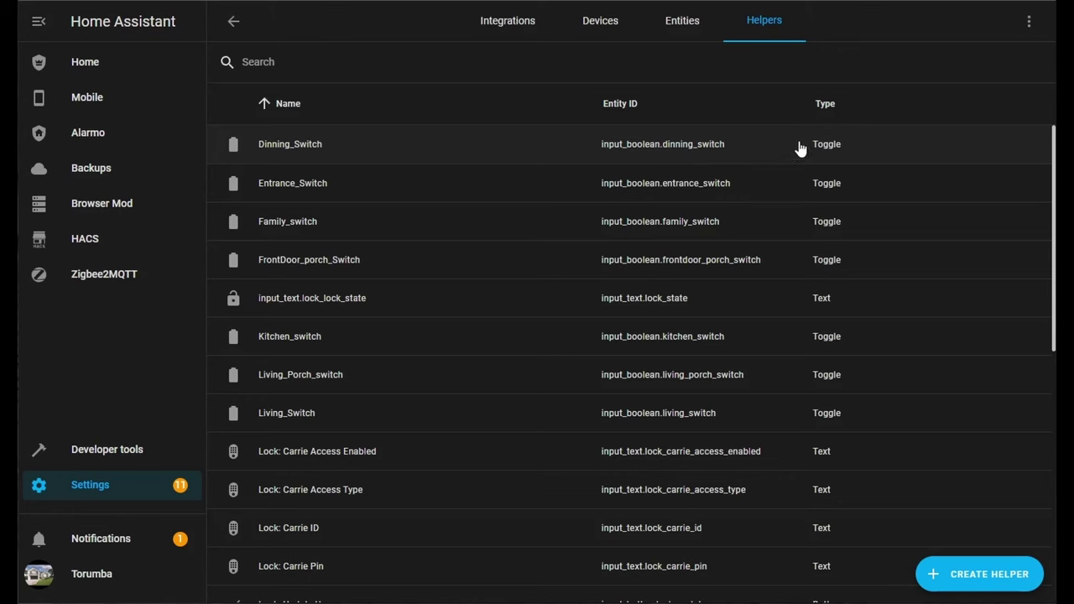
# Step: Start a new Toggle helper and name it Outside_porch_switch
pyautogui.click(963, 581)
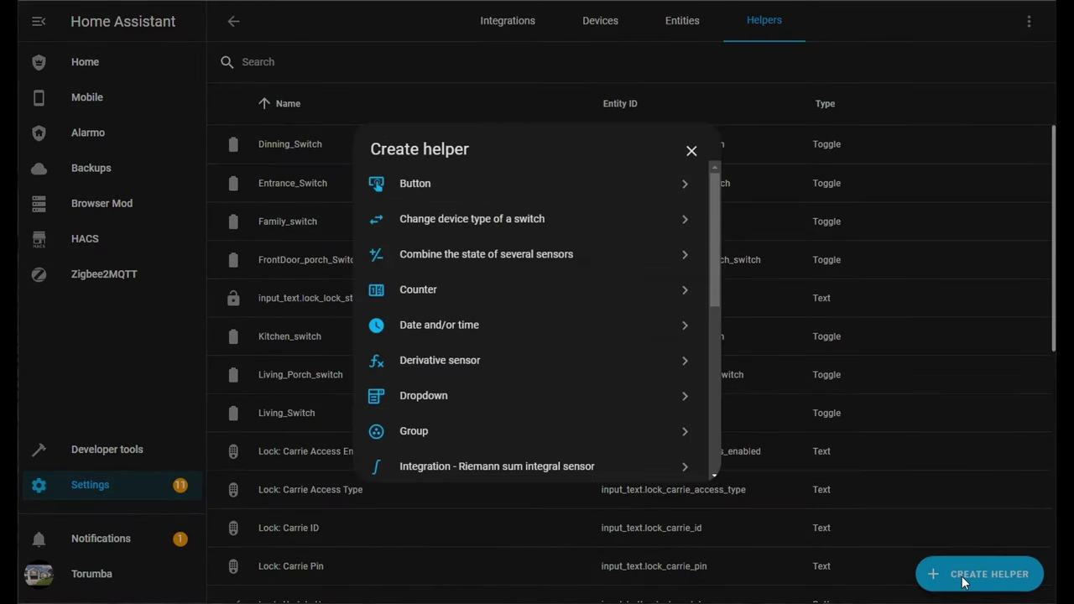
pyautogui.scroll(-5, 521, 233)
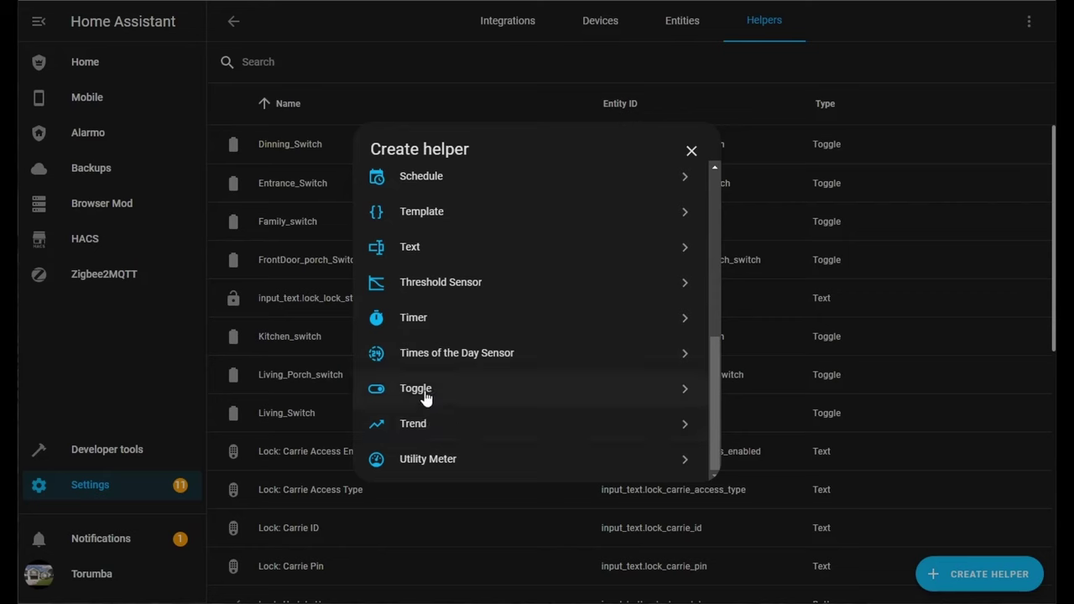
pyautogui.click(425, 391)
pyautogui.click(436, 283)
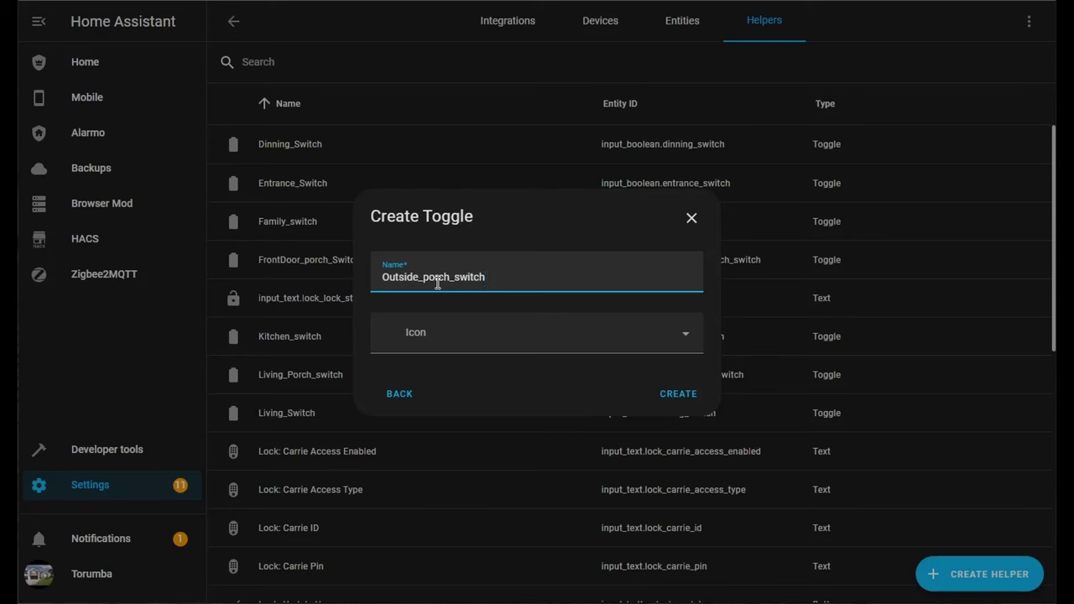
# Step: Assign the mdi:battery icon to the Outside_porch_switch toggle and create the helper
pyautogui.click(477, 330)
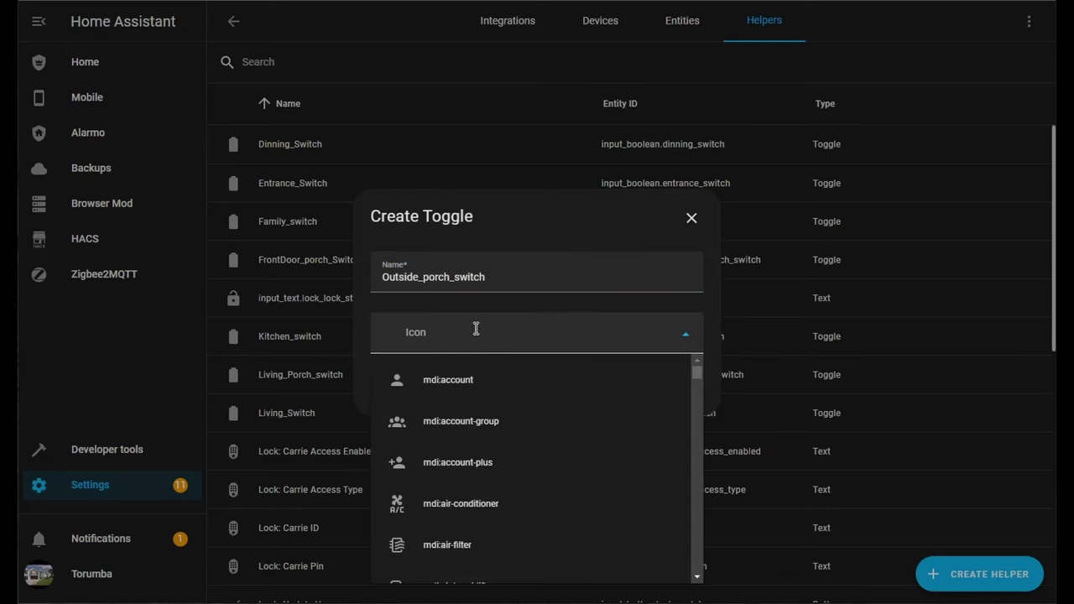
pyautogui.click(476, 329)
pyautogui.write('bat')
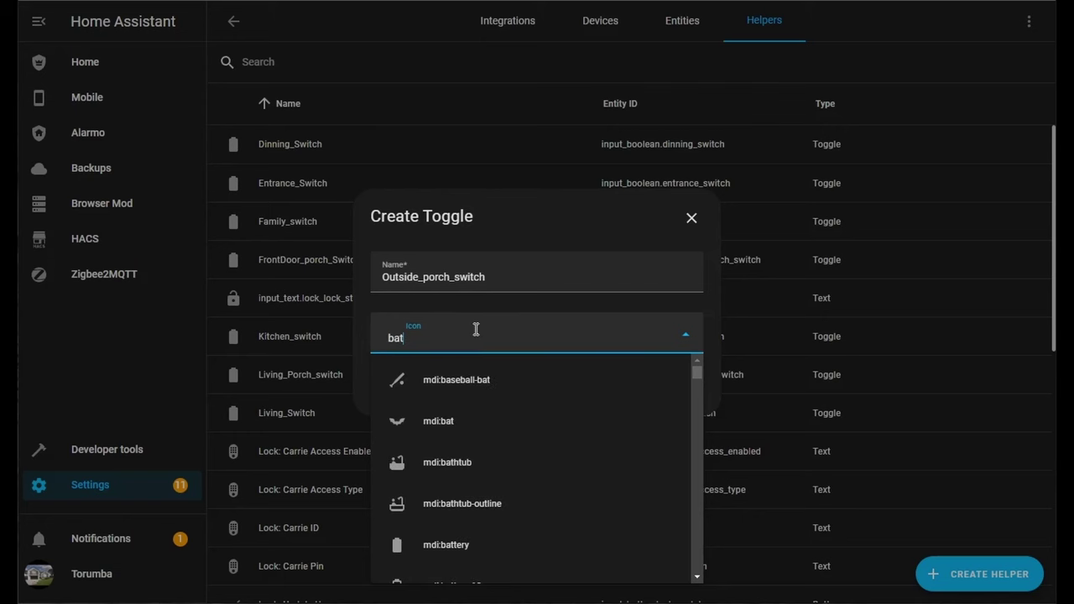
pyautogui.write('t')
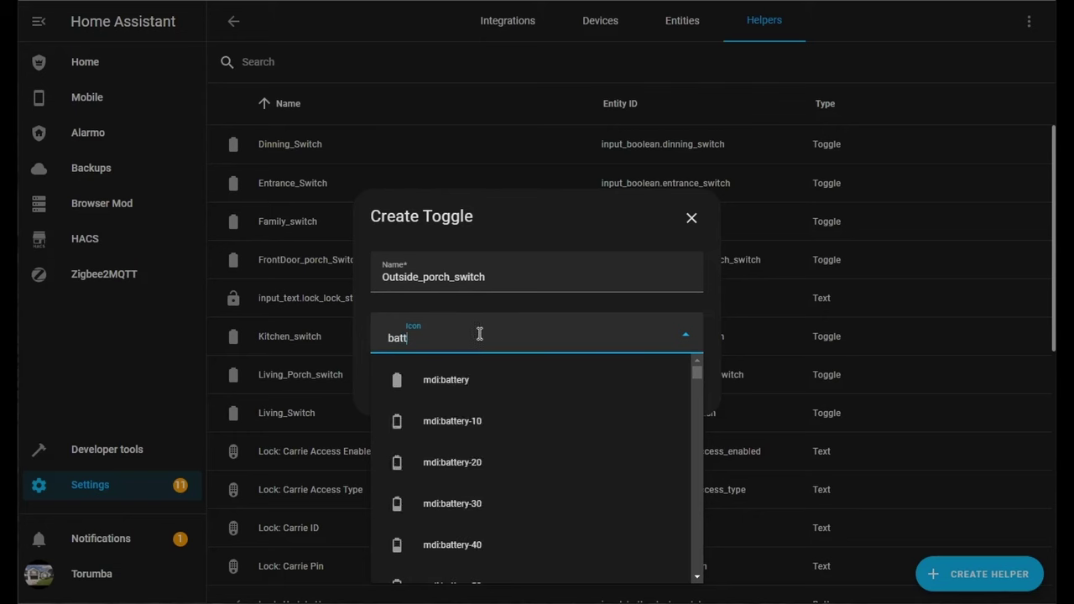
pyautogui.click(459, 383)
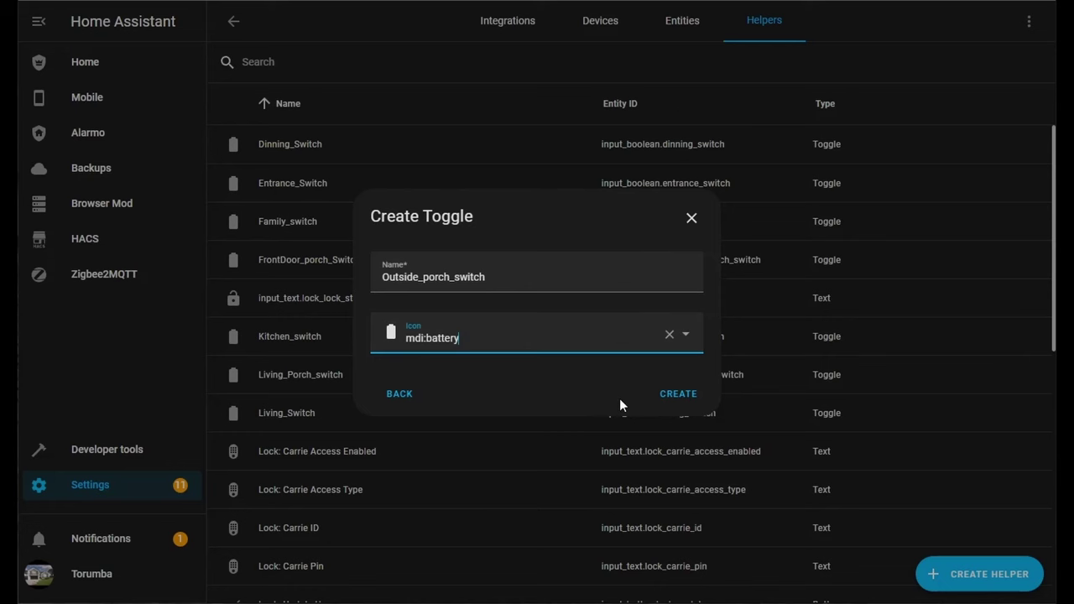
pyautogui.click(679, 395)
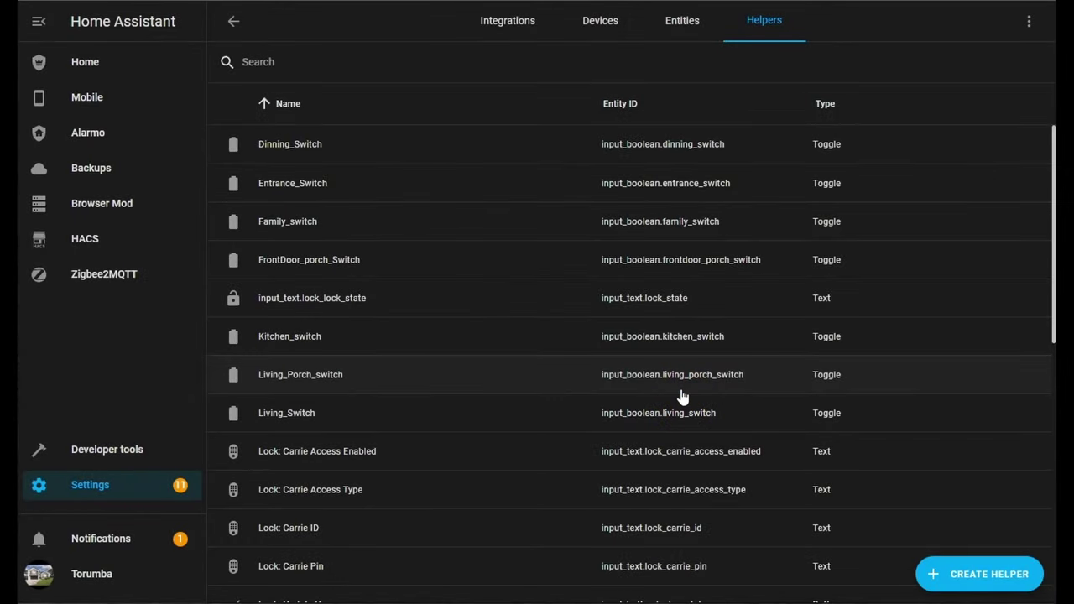
# Step: Open the web interface of the Studio Code Server add-on
pyautogui.click(90, 484)
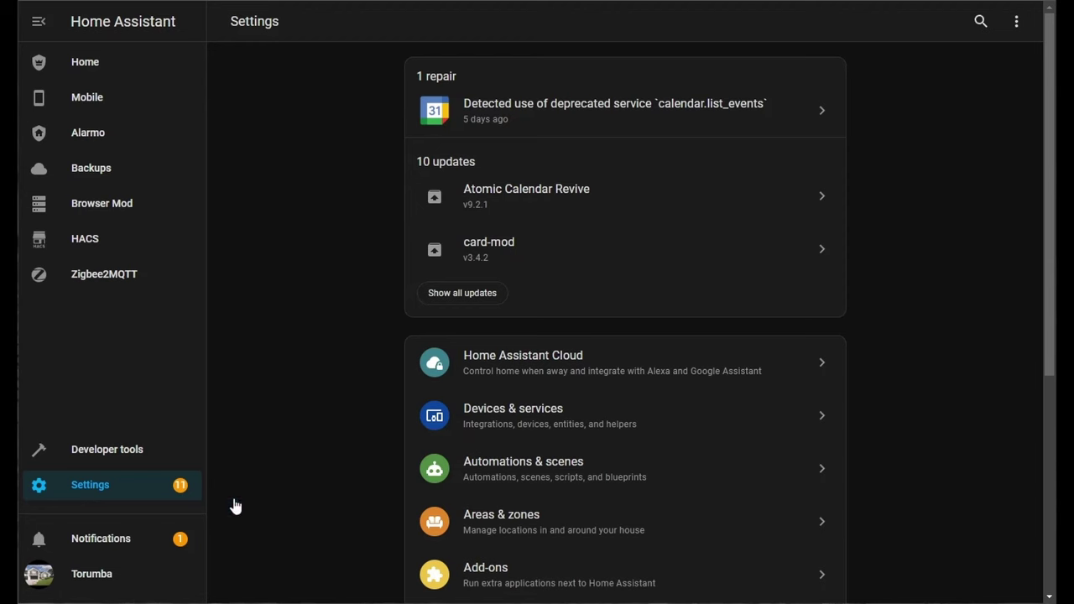
pyautogui.click(541, 567)
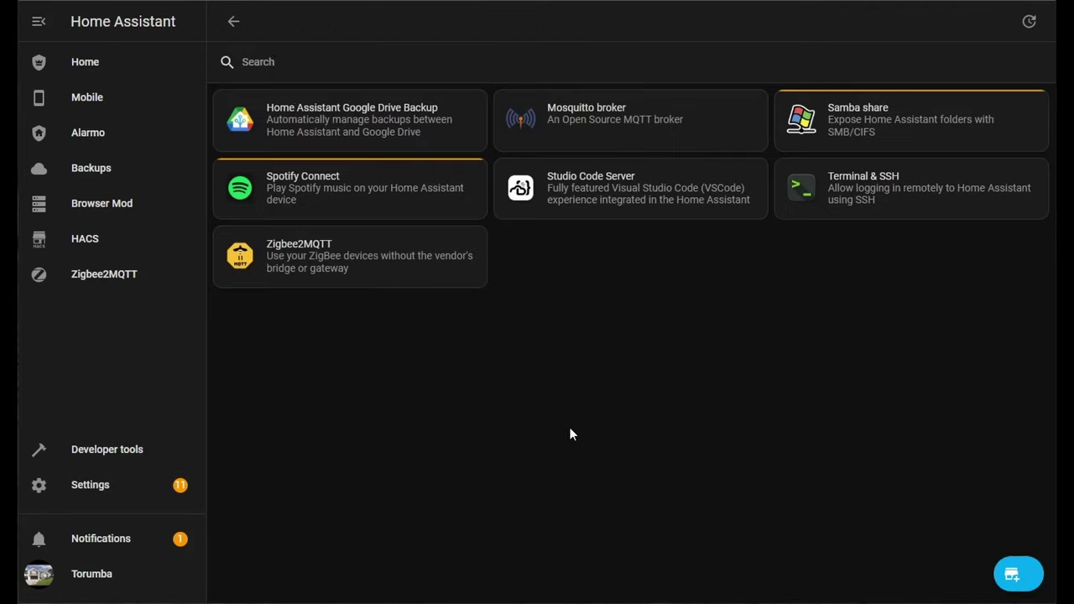
pyautogui.click(560, 189)
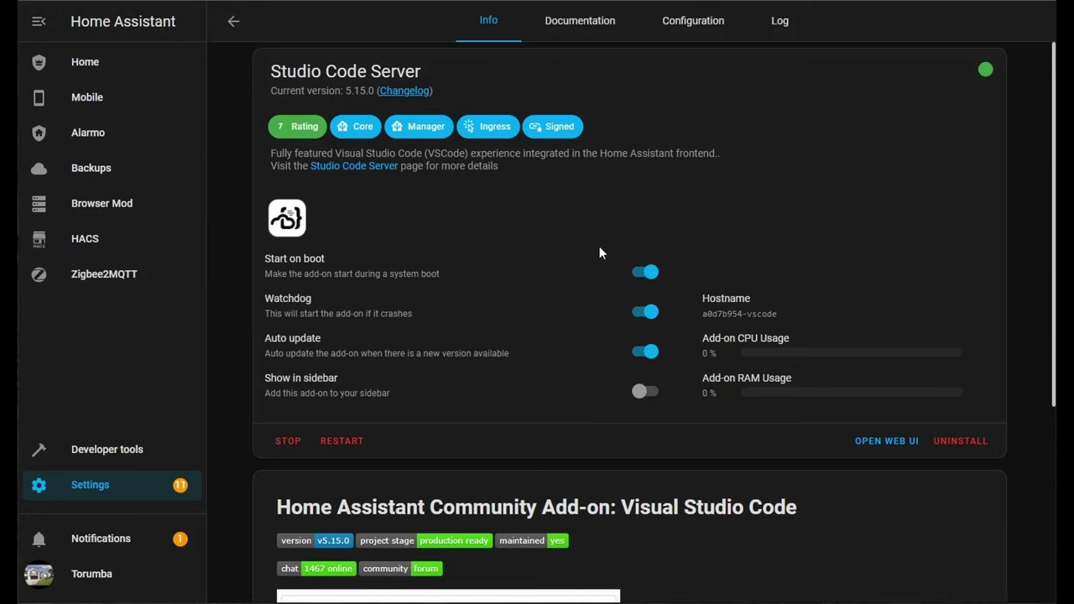
pyautogui.click(873, 442)
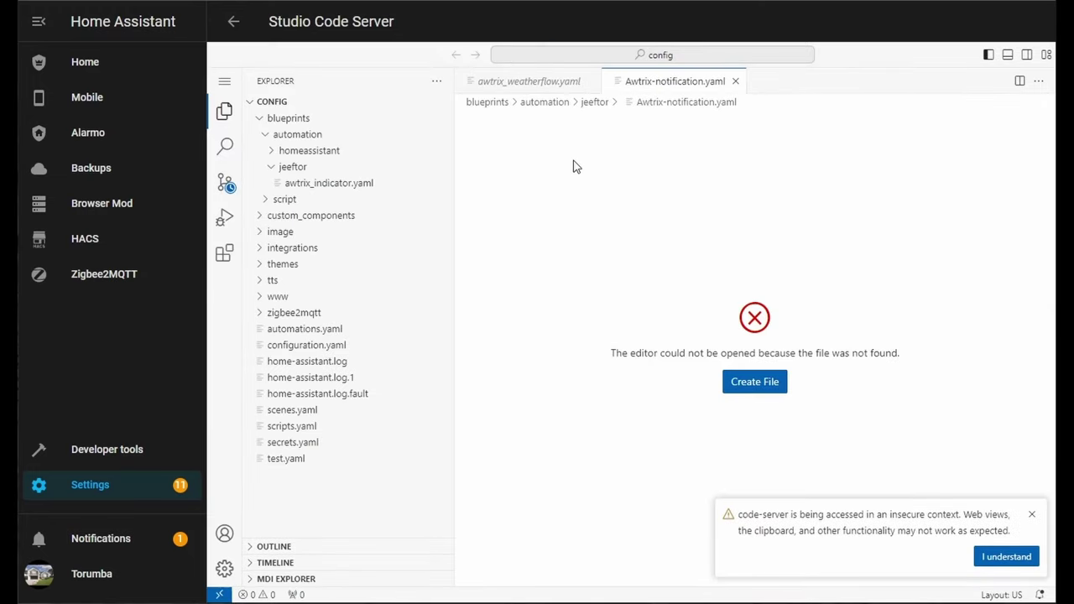
# Step: Collapse the blueprints folder, expand www/Torumba and open the Base_Lower.png image
pyautogui.click(266, 122)
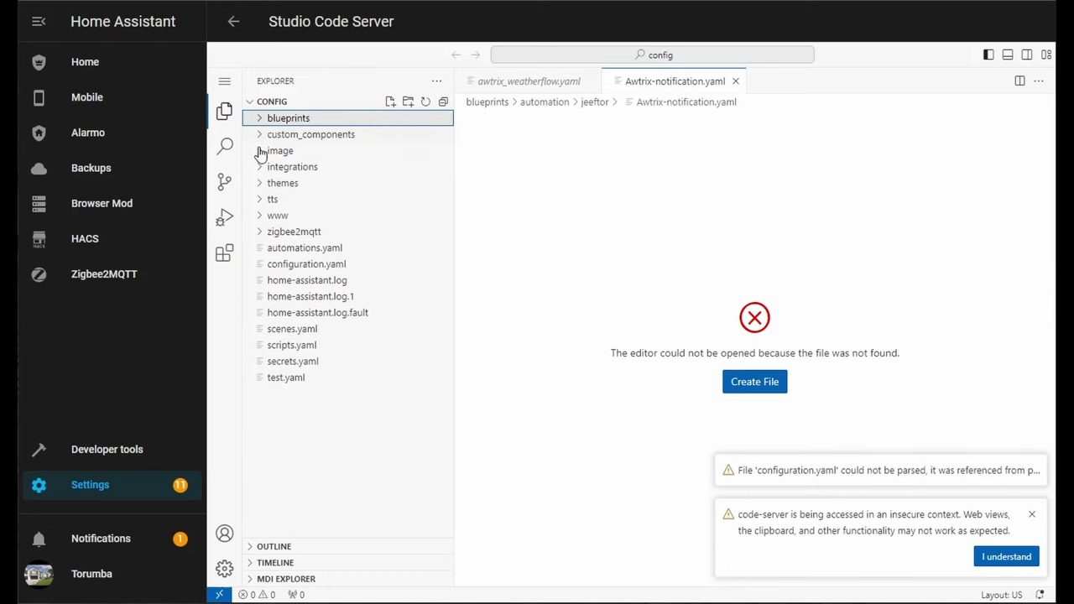
pyautogui.click(261, 217)
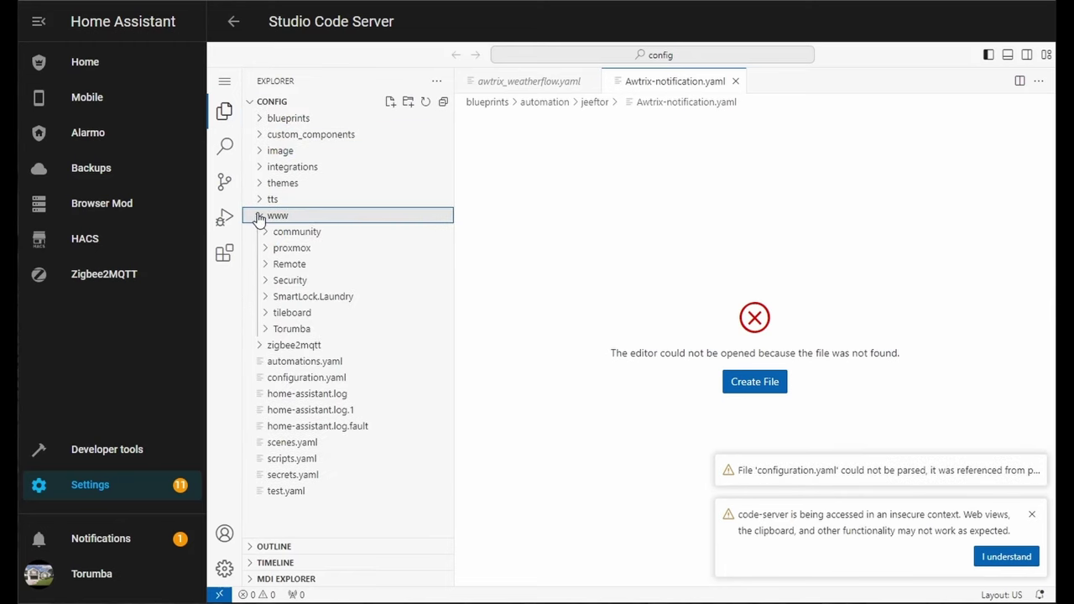
pyautogui.click(328, 330)
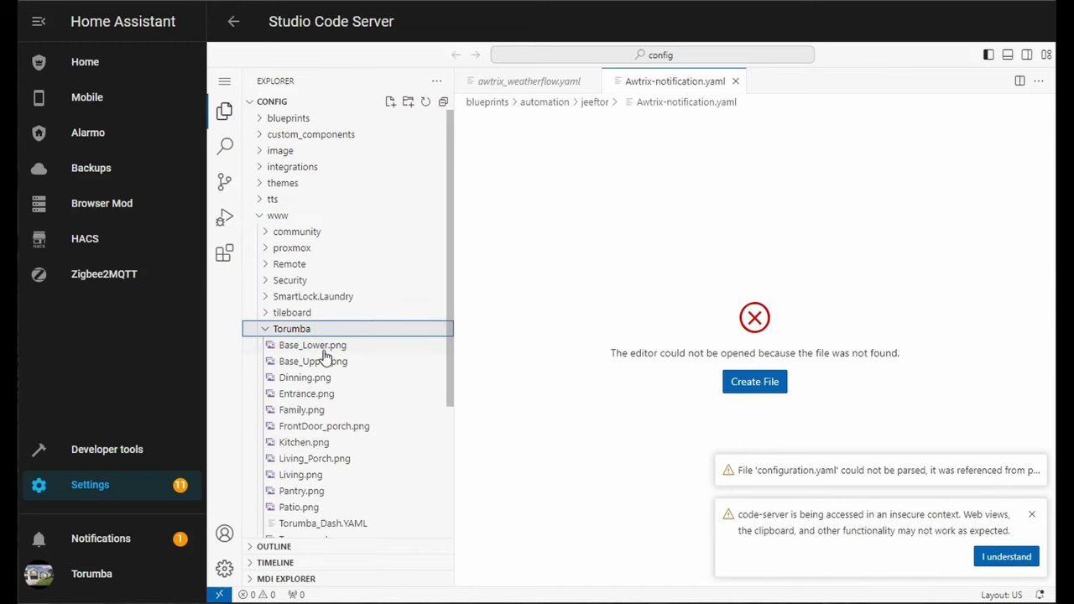
pyautogui.click(312, 347)
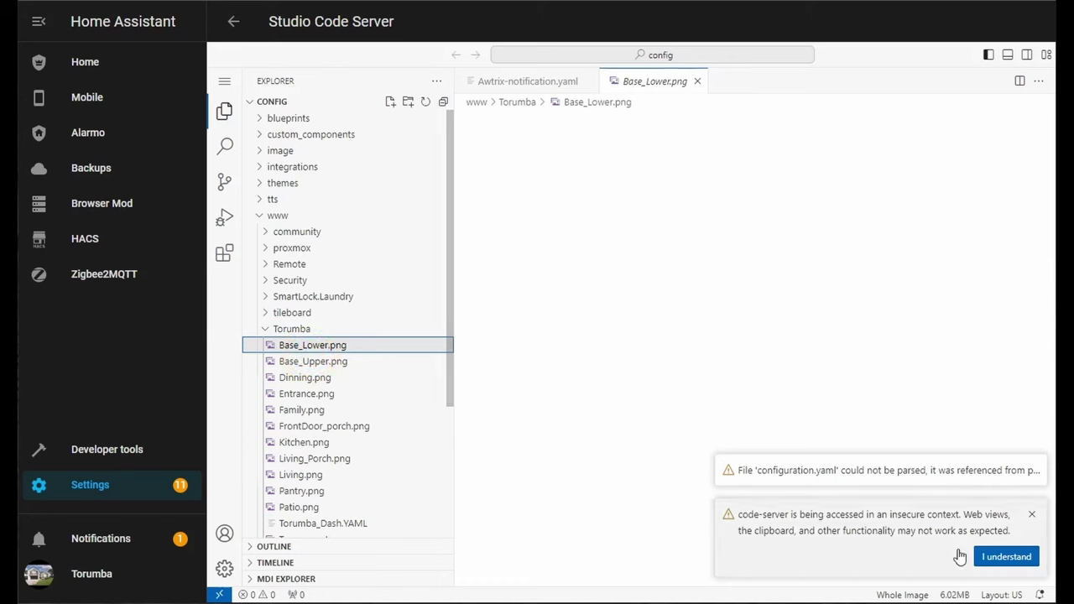
# Step: Dismiss the code-server insecure context and configuration.yaml warnings
pyautogui.click(1019, 558)
pyautogui.click(1033, 561)
pyautogui.click(756, 340)
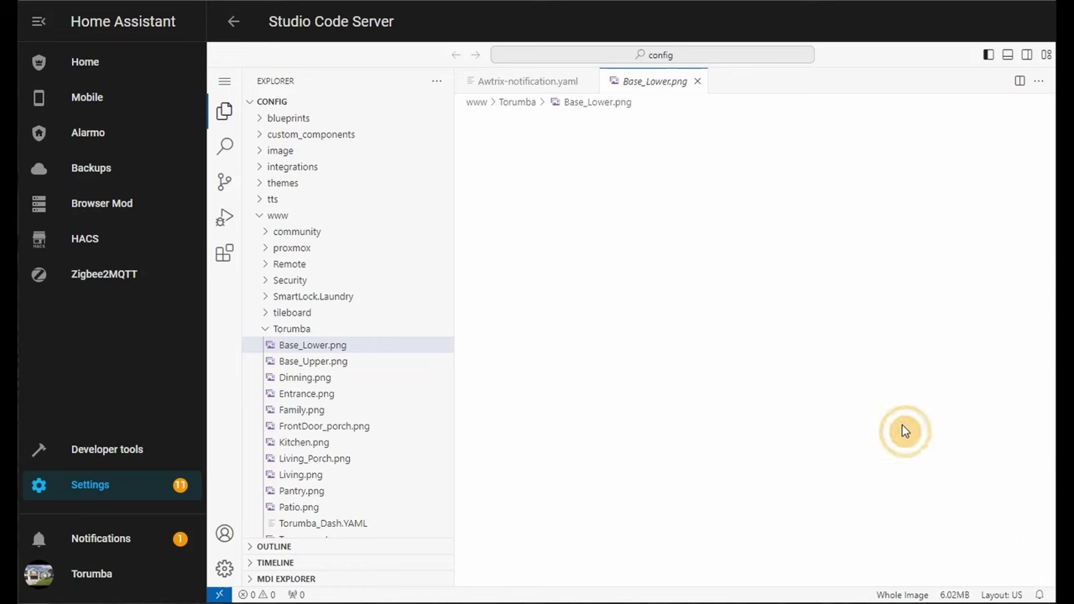
# Step: Look through the floor plan images in www/Torumba, including Base_Upper, Dinning, Entrance, Base_Lower, Kitchen and Transparent
pyautogui.click(355, 367)
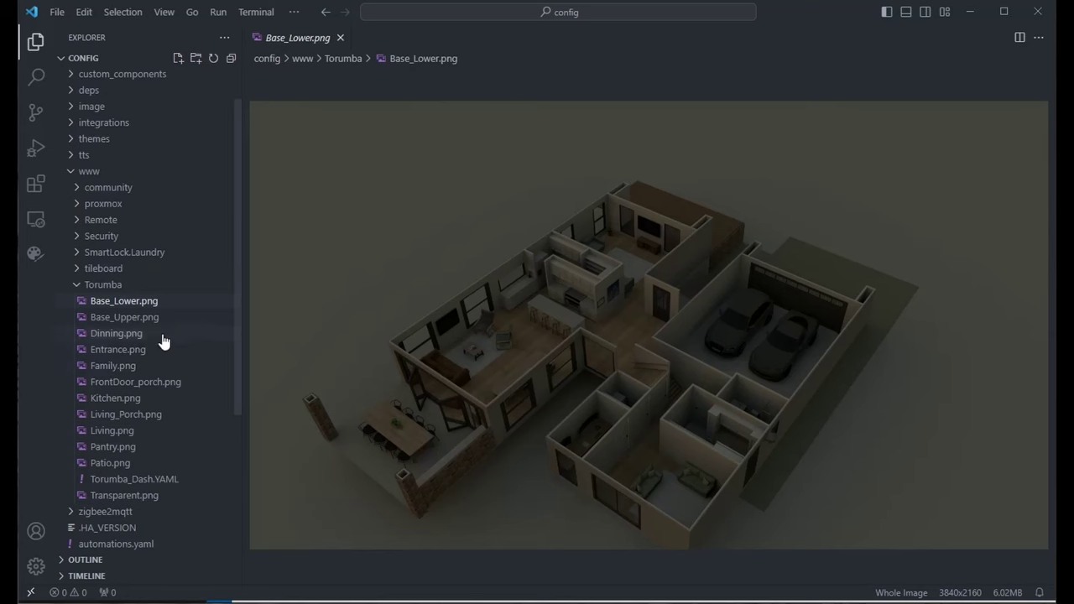
pyautogui.click(130, 320)
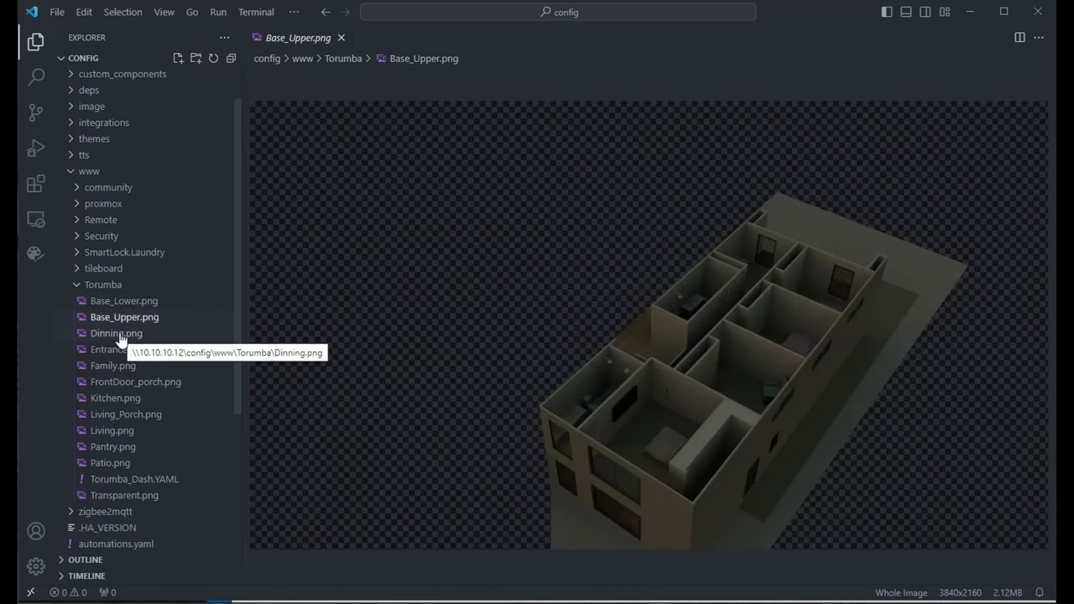
pyautogui.click(119, 335)
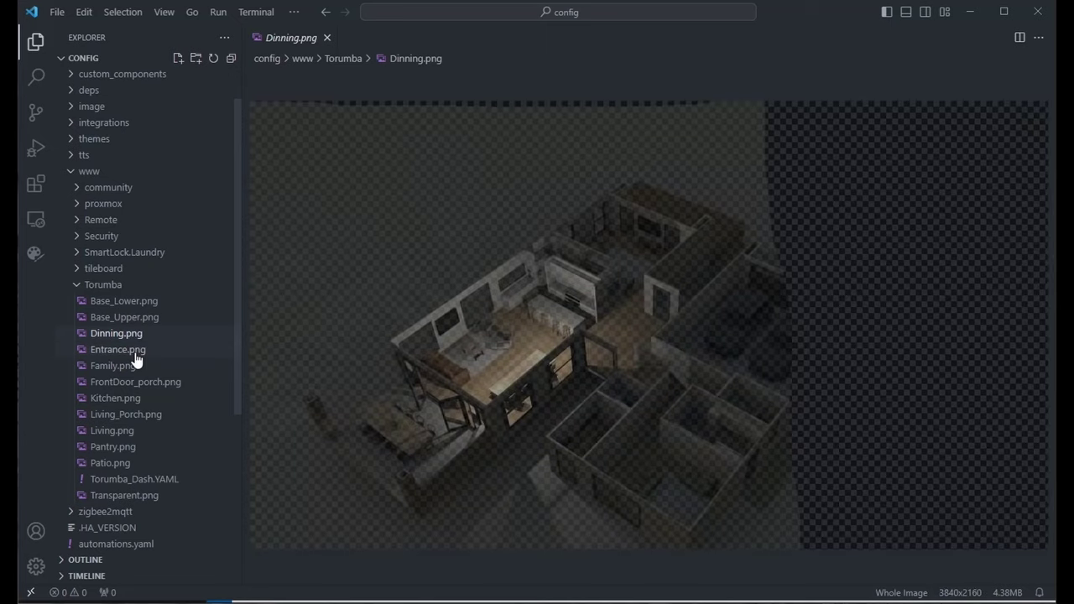
pyautogui.click(133, 353)
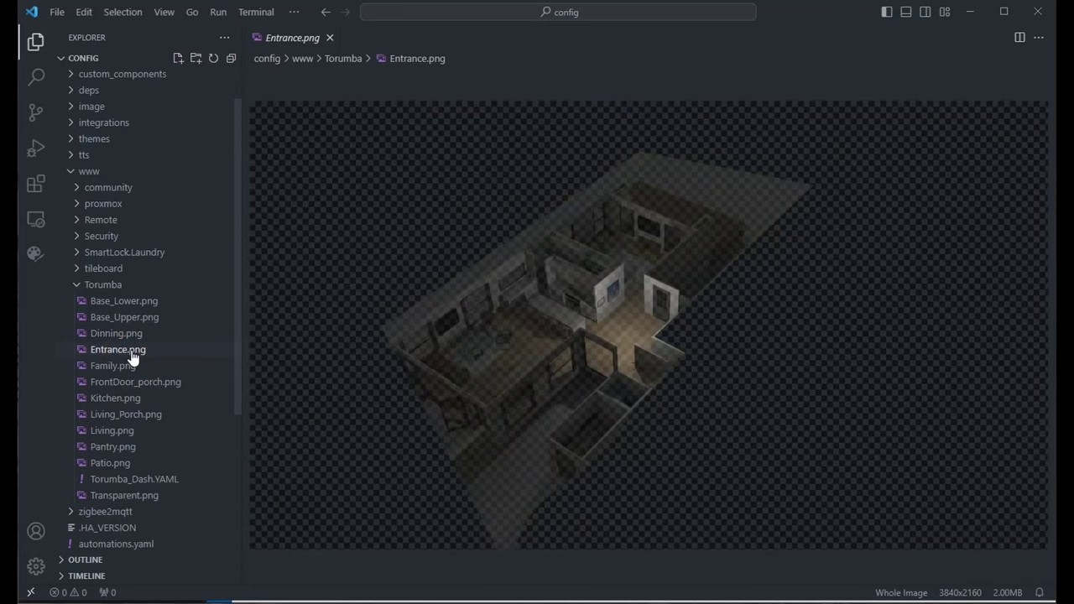
pyautogui.click(153, 305)
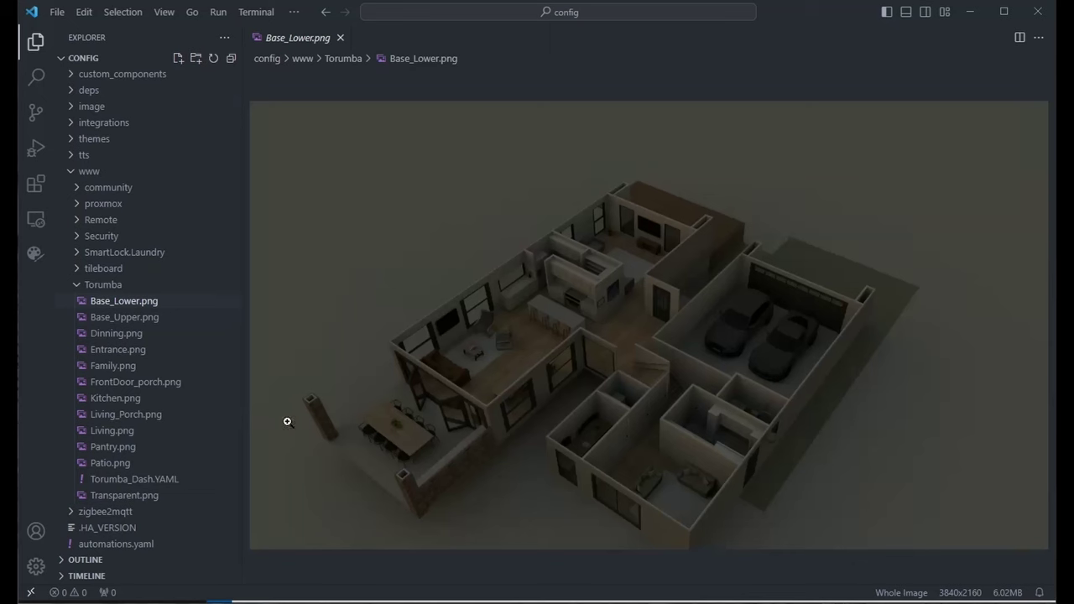
pyautogui.click(179, 335)
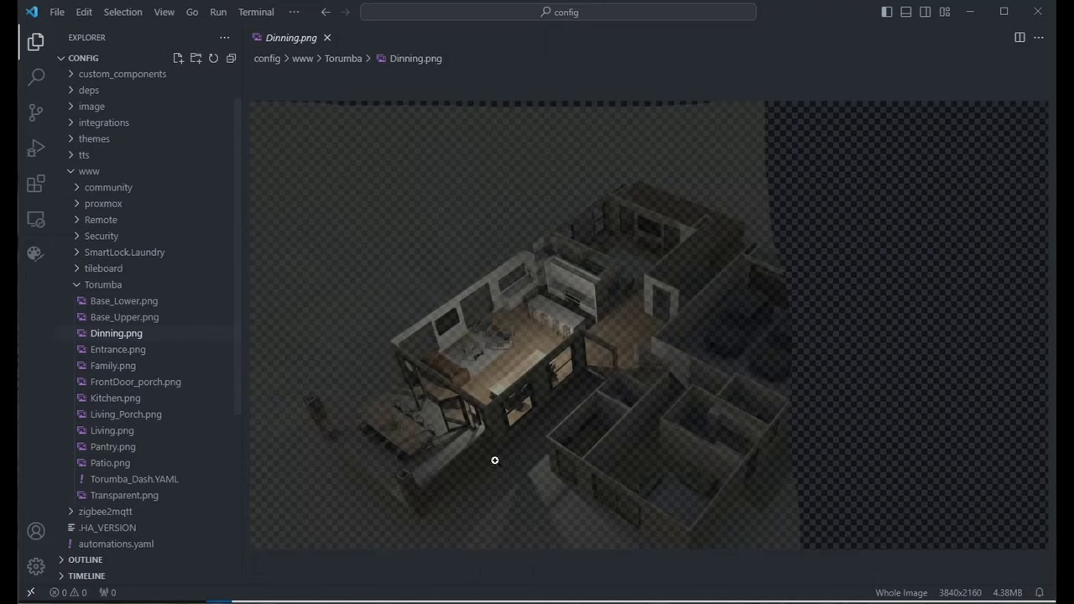
pyautogui.click(134, 399)
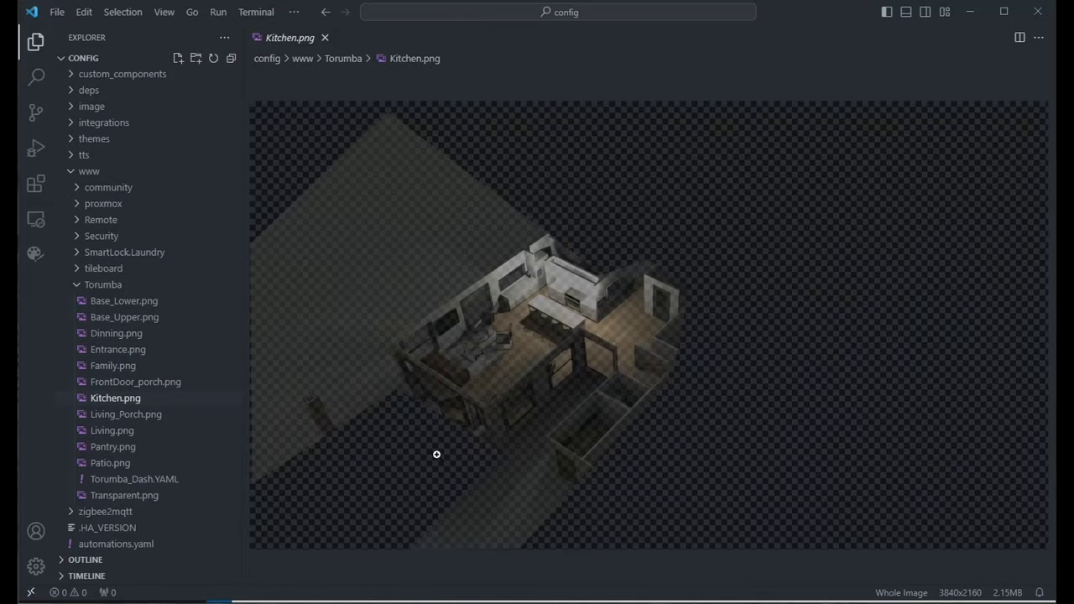
pyautogui.click(148, 497)
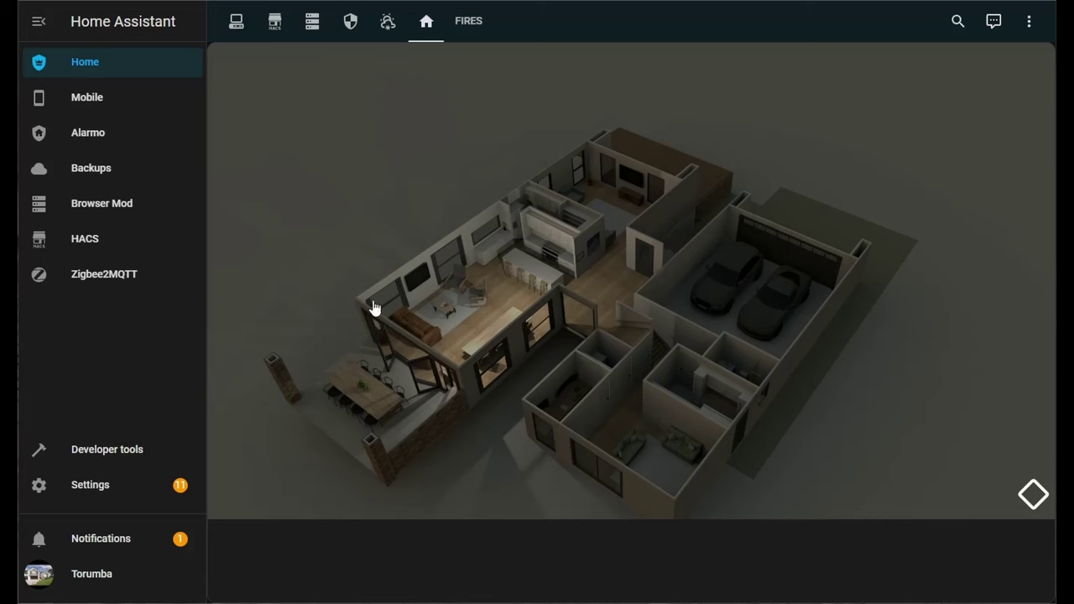
# Step: Put the Home dashboard into edit mode and add a view titled YT_Home with the Panel (1 card) view type
pyautogui.click(1027, 24)
pyautogui.click(993, 68)
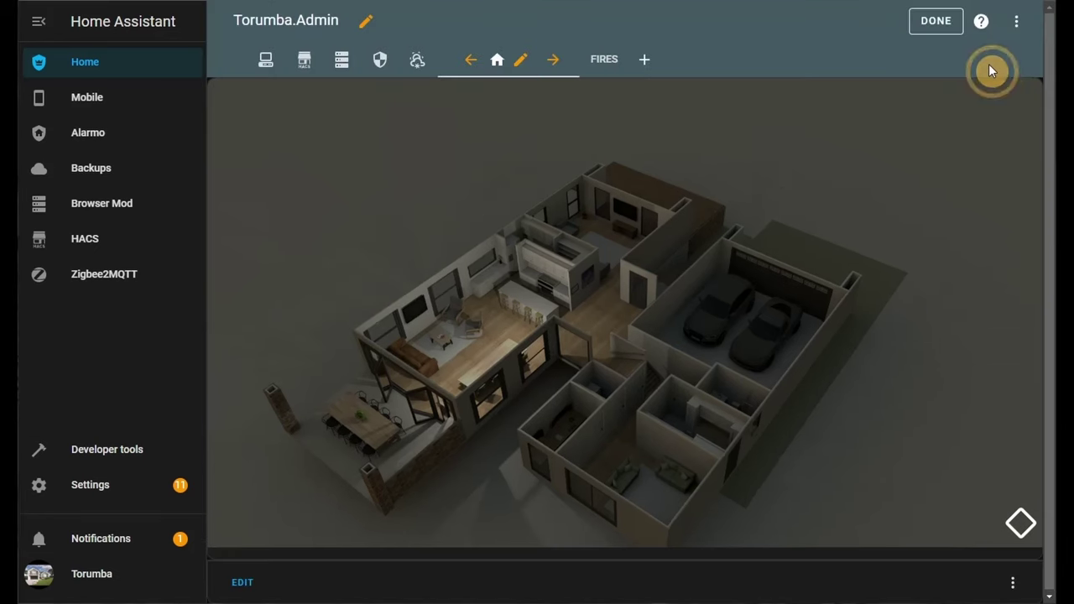
pyautogui.click(645, 60)
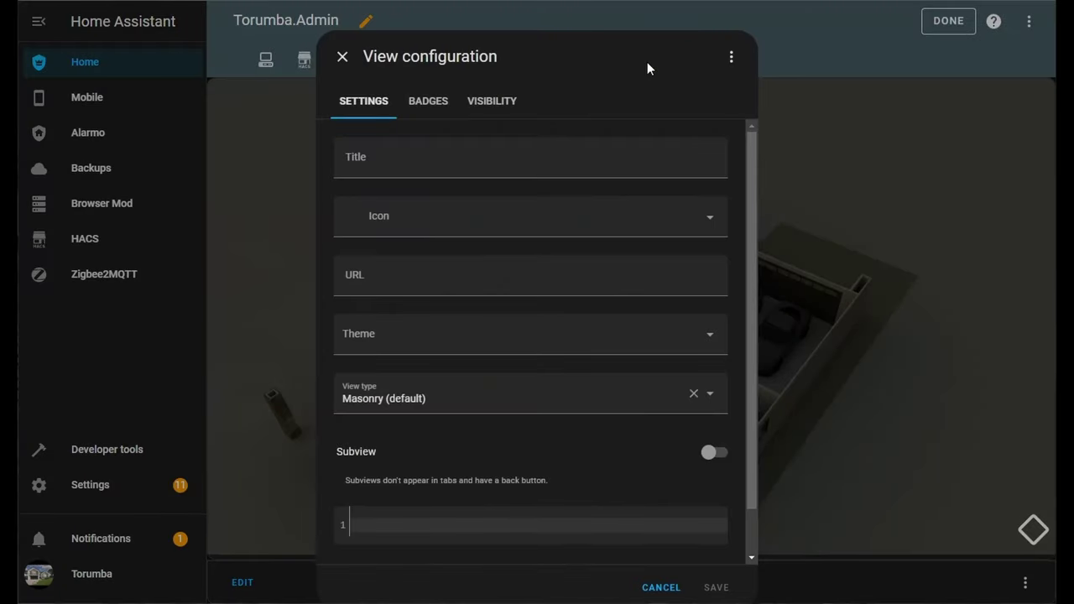
pyautogui.click(521, 166)
pyautogui.write('YT_Home')
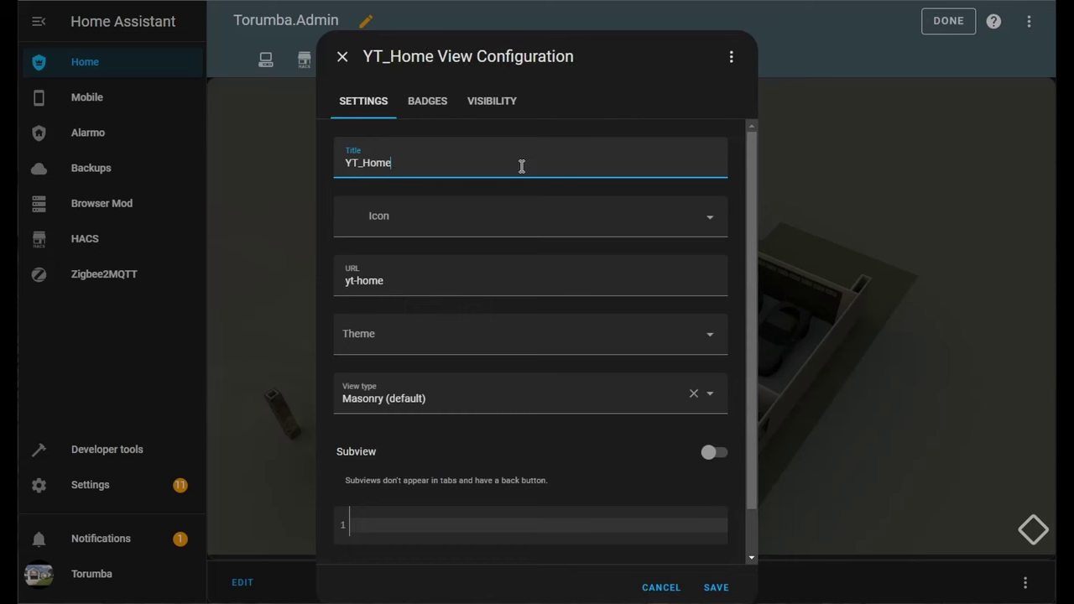
pyautogui.click(356, 404)
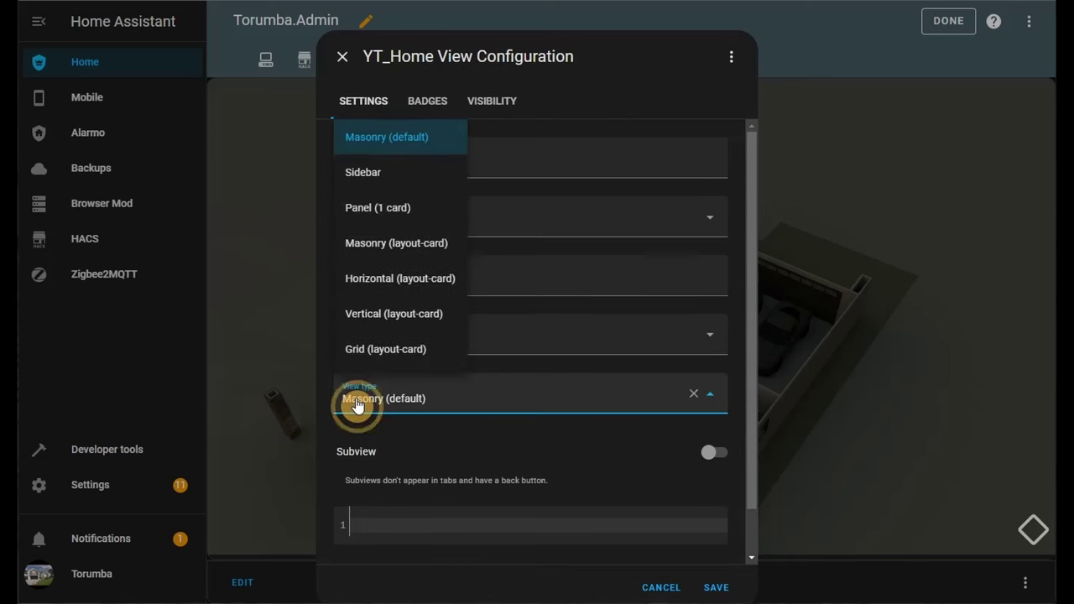
pyautogui.click(357, 216)
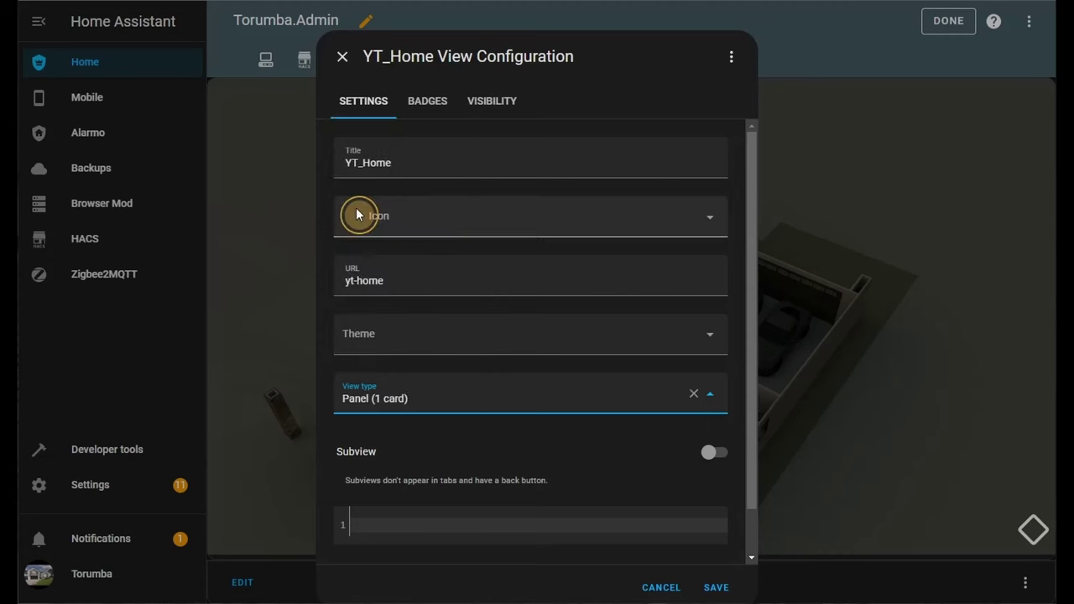
pyautogui.click(715, 589)
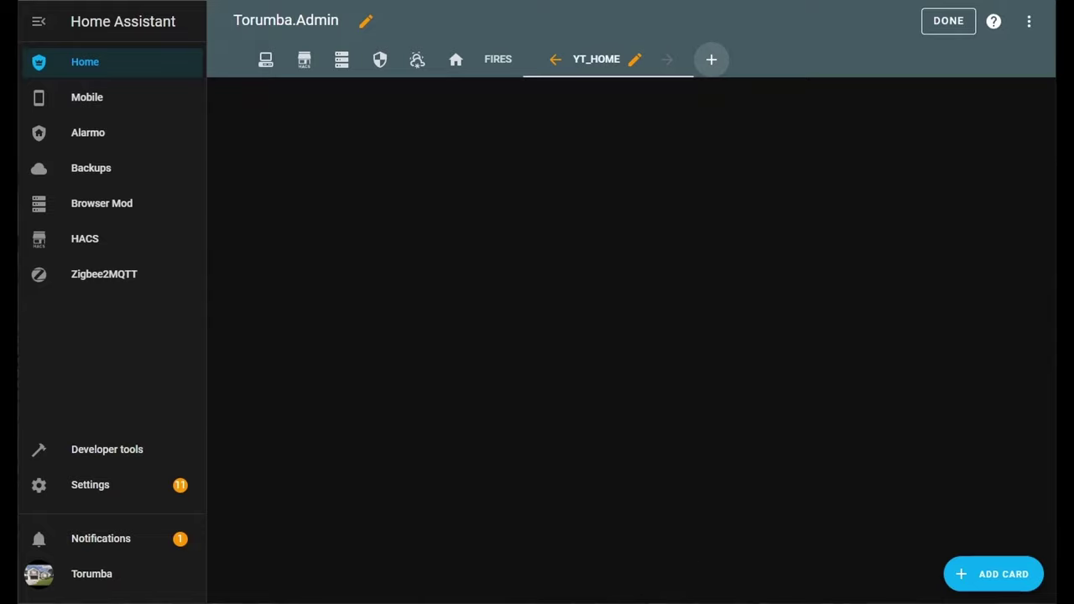
# Step: Add a manual card to the YT_Home view and set its type to picture-elements
pyautogui.click(997, 585)
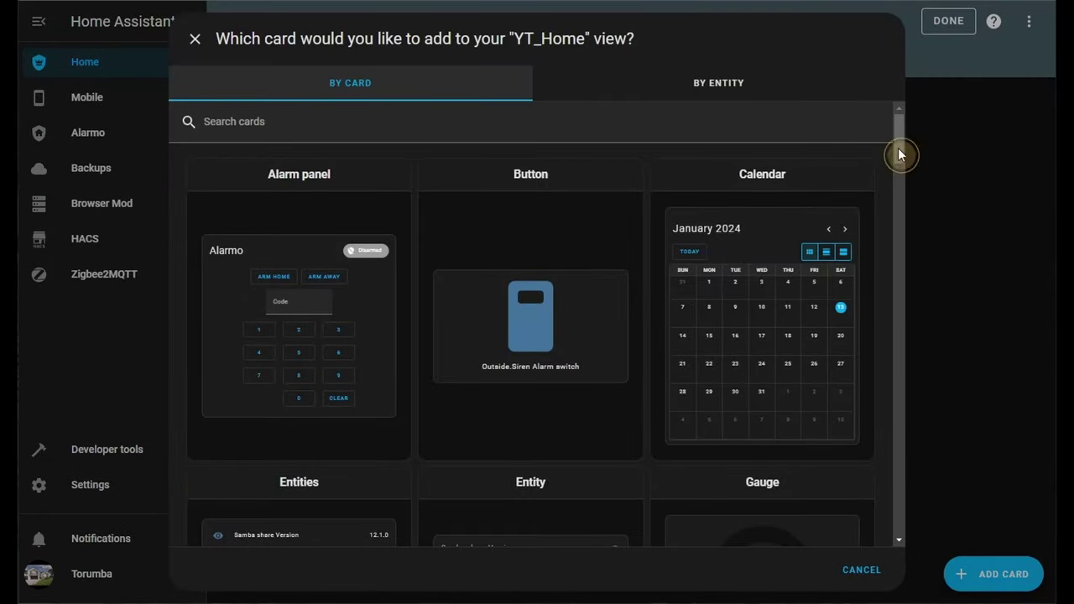
pyautogui.moveTo(899, 154); pyautogui.dragTo(903, 539)
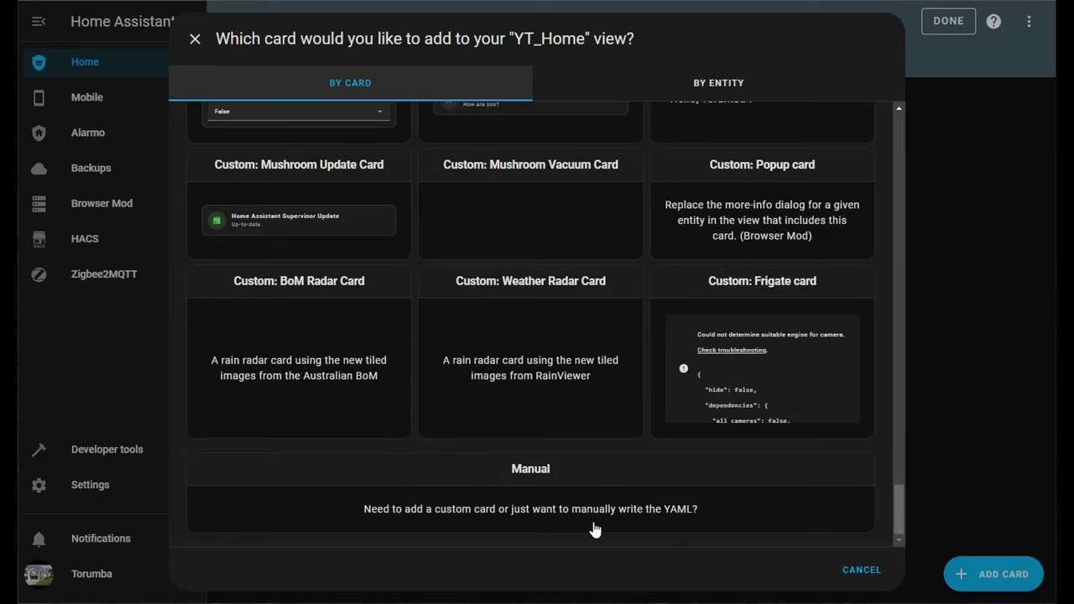
pyautogui.click(514, 505)
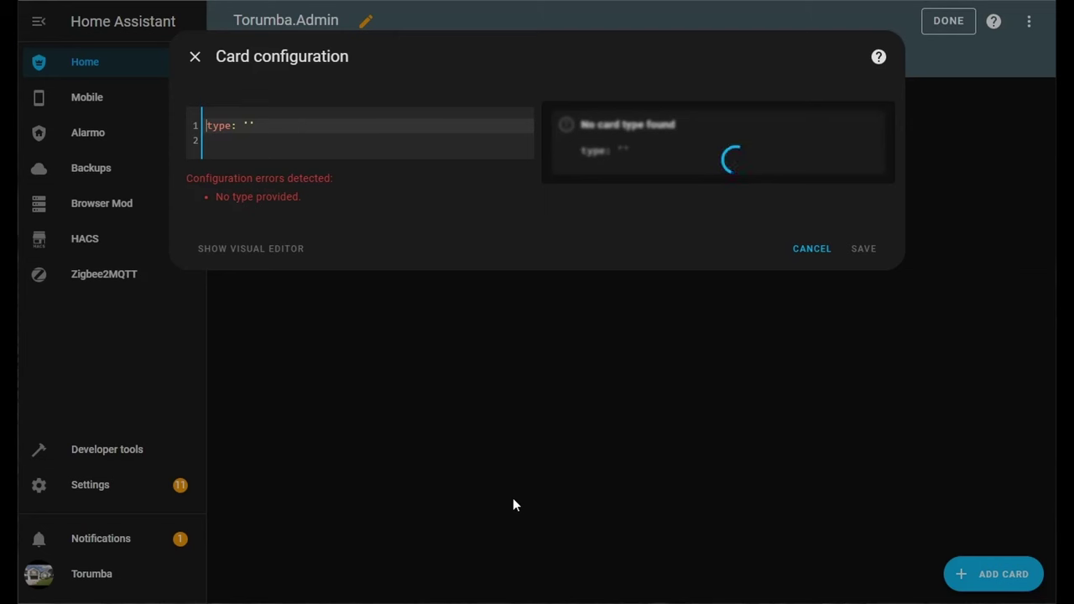
pyautogui.click(297, 133)
pyautogui.press('BackSpace')
pyautogui.press('BackSpace')
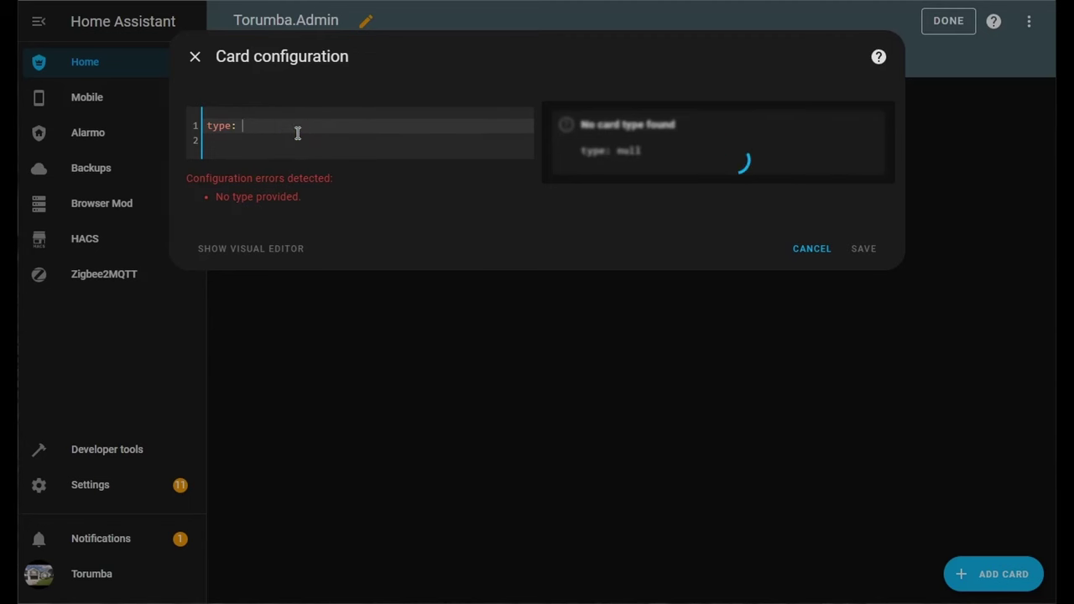
pyautogui.write('picture')
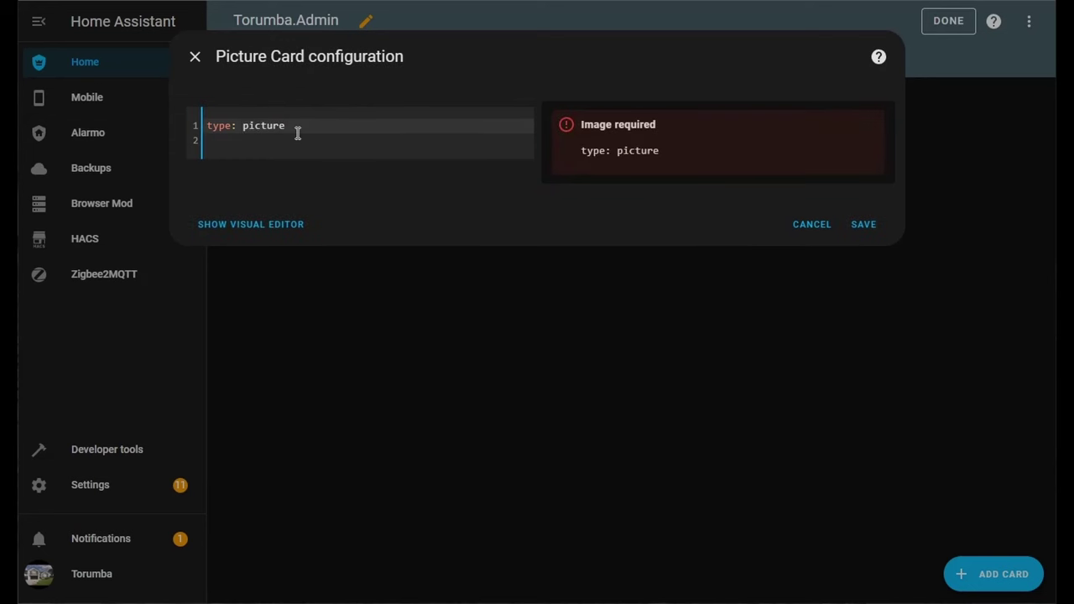
pyautogui.write('-elements')
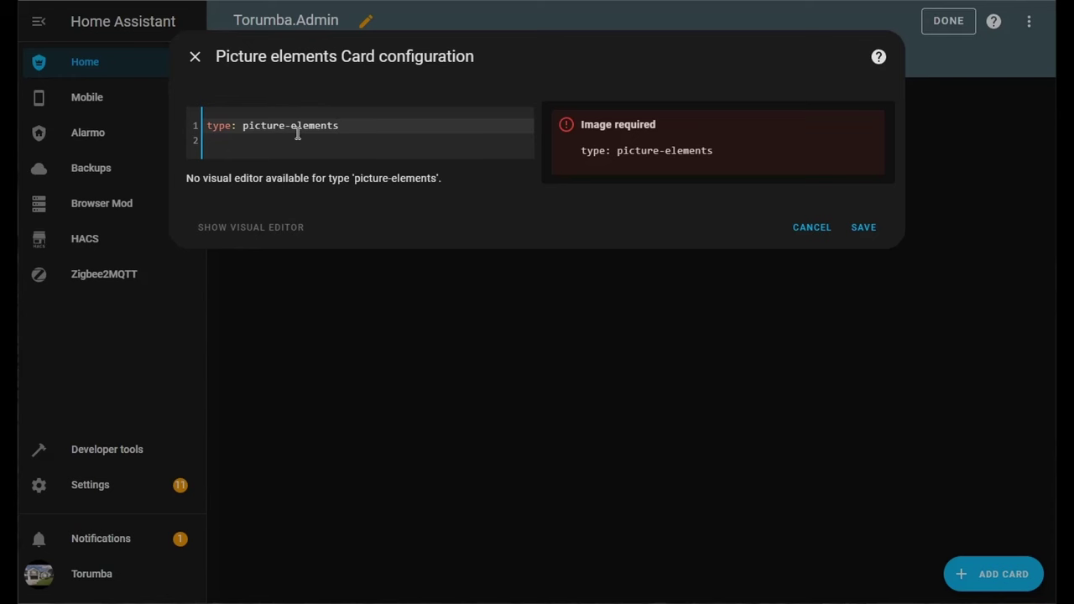
# Step: Add an image line to the card's YAML with the path local/Torumba/Base_Lower.png
pyautogui.press('Return')
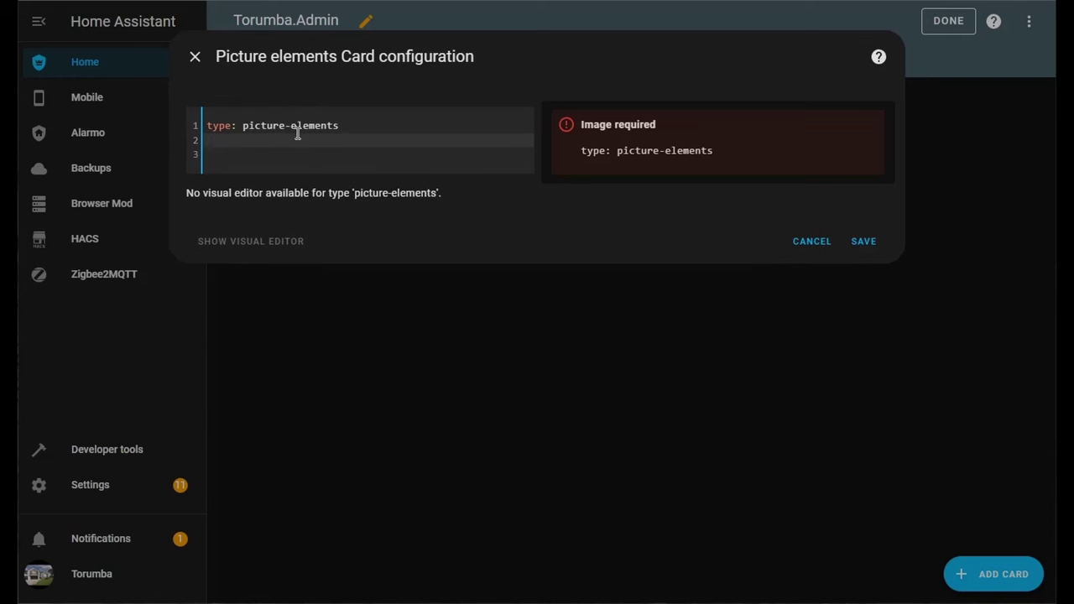
pyautogui.write('im')
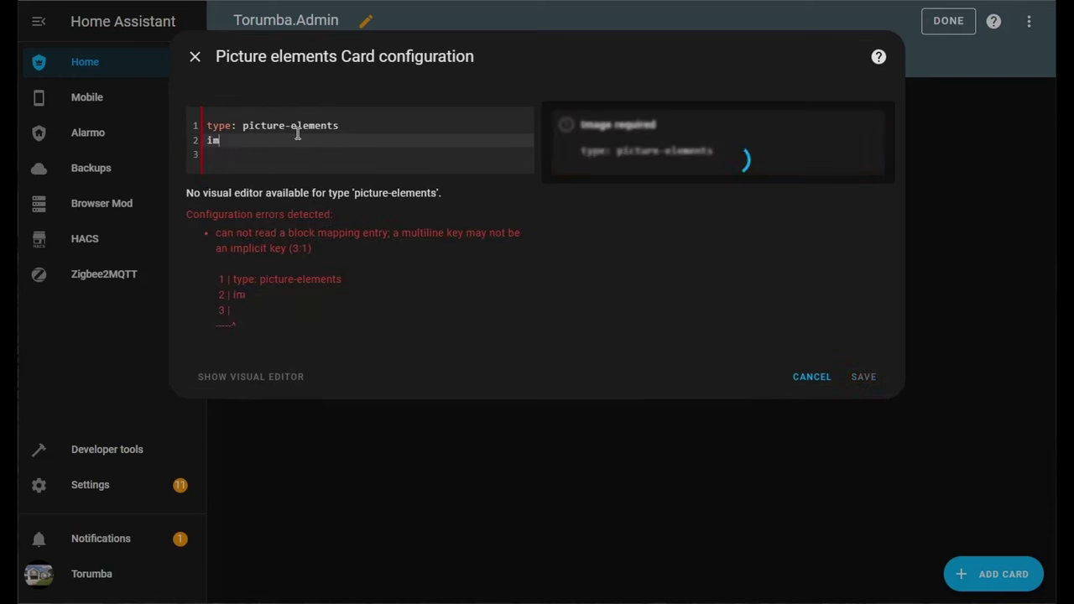
pyautogui.write('age:')
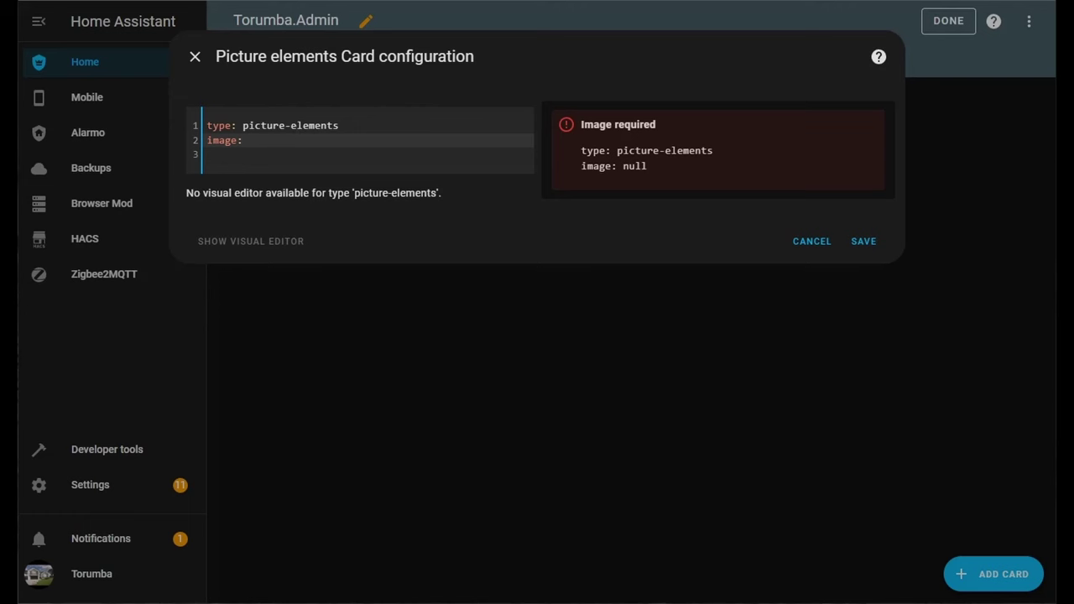
pyautogui.hotkey('alt', 'Tab')
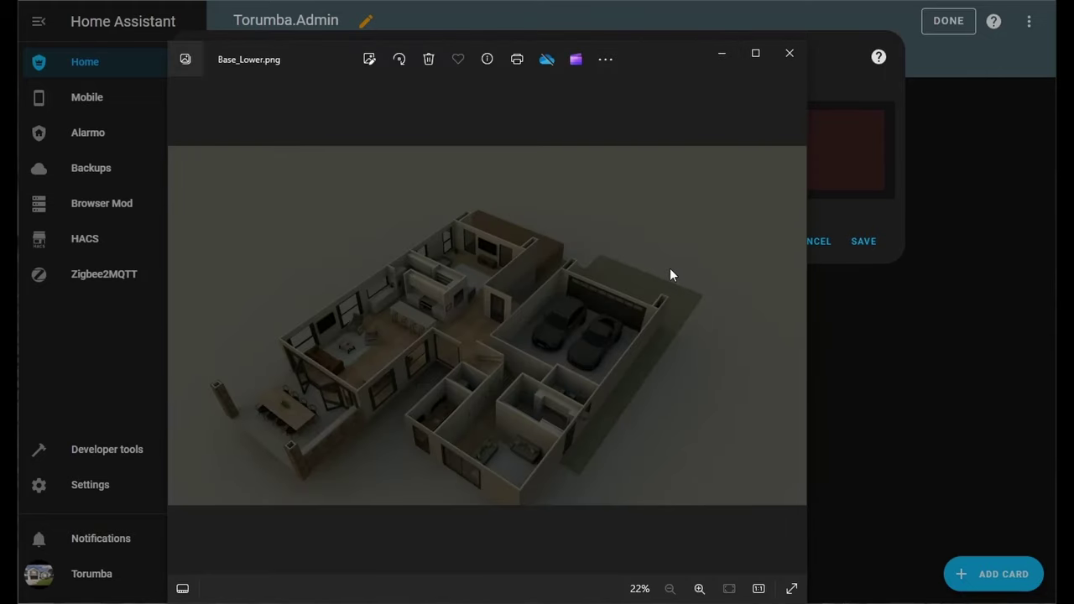
pyautogui.click(723, 55)
pyautogui.click(258, 141)
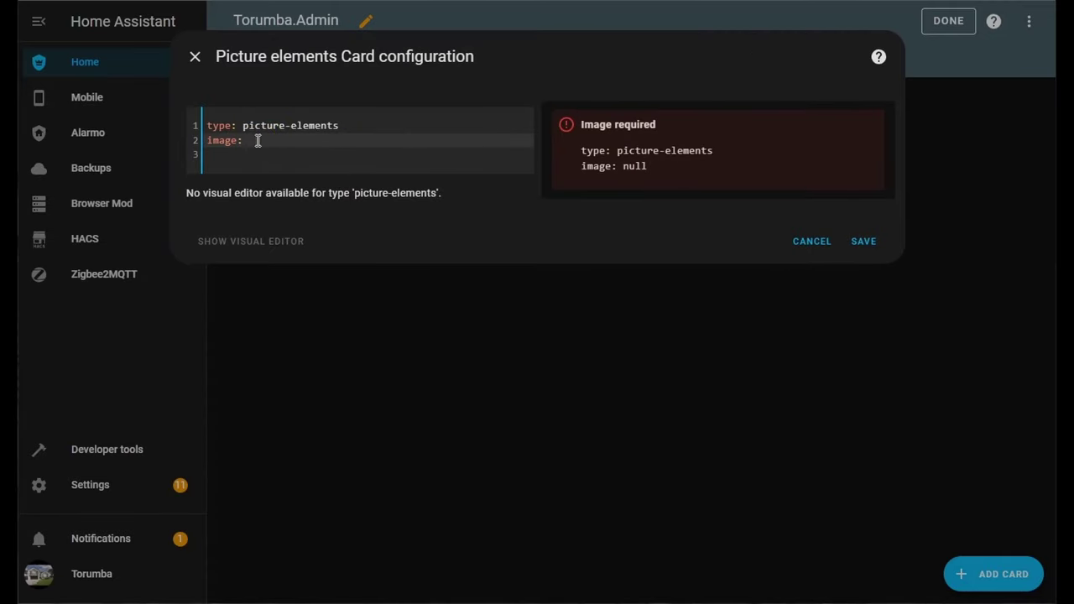
pyautogui.write('local')
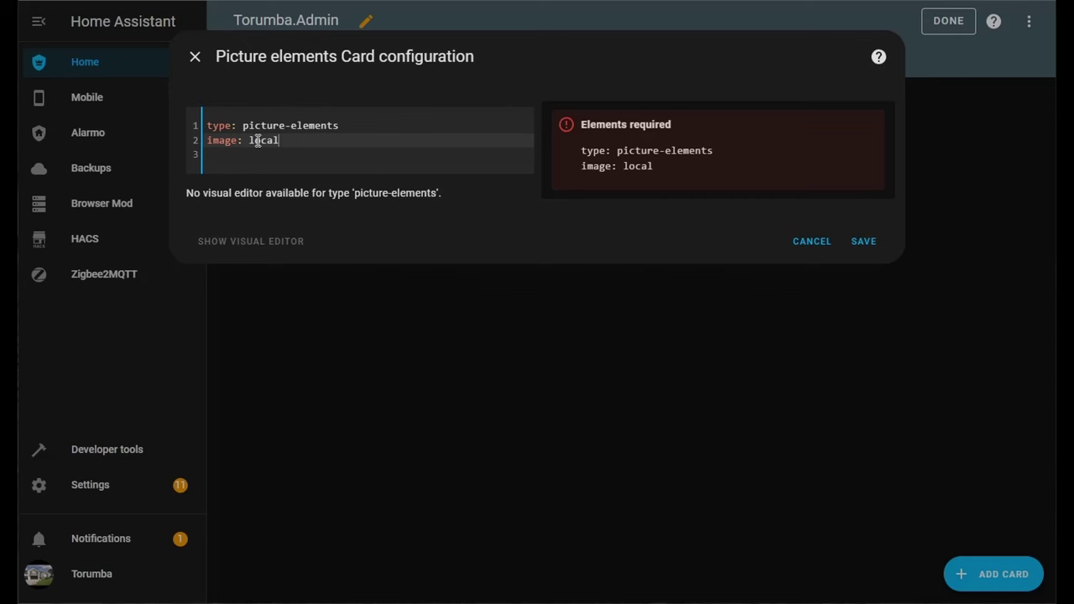
pyautogui.write('/Torumba/Base_Lower.png')
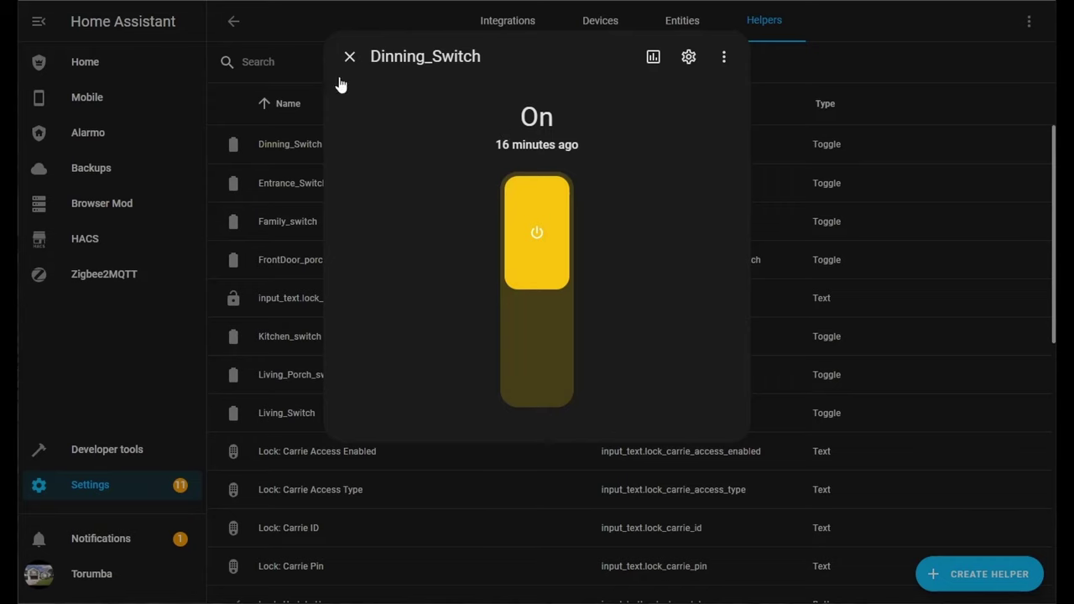
# Step: Close the Dinning_Switch details and open the web interface of the Studio Code Server add-on from the settings
pyautogui.click(345, 56)
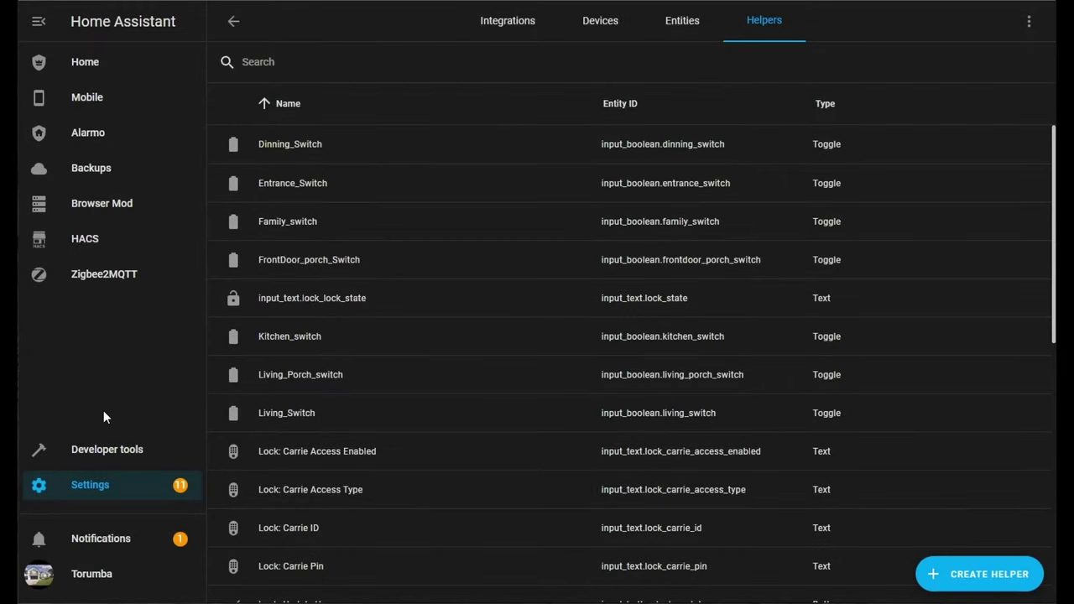
pyautogui.click(94, 493)
pyautogui.click(610, 587)
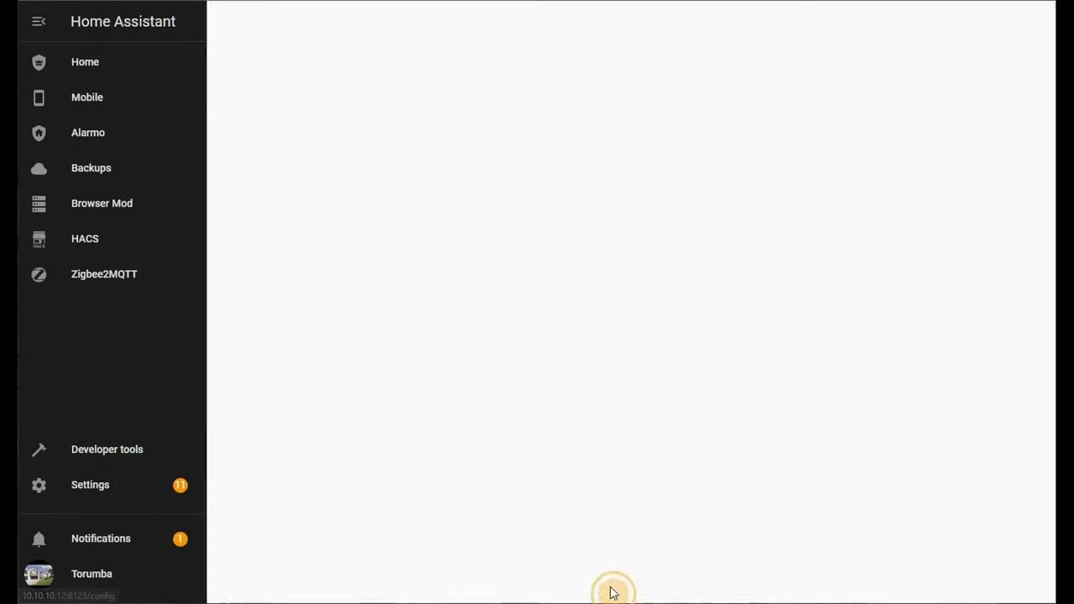
pyautogui.click(579, 198)
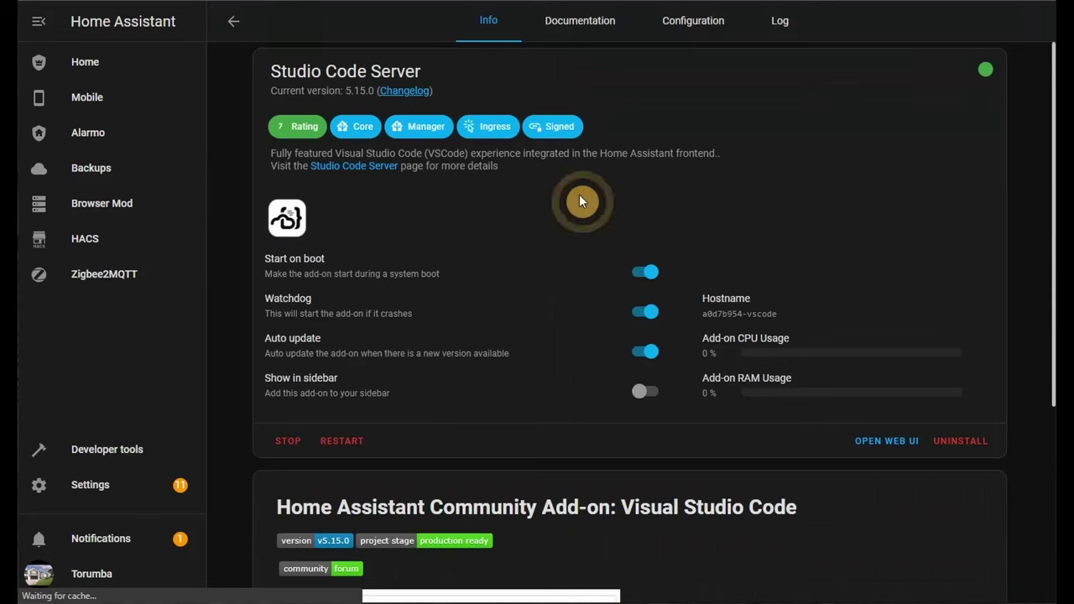
pyautogui.click(886, 443)
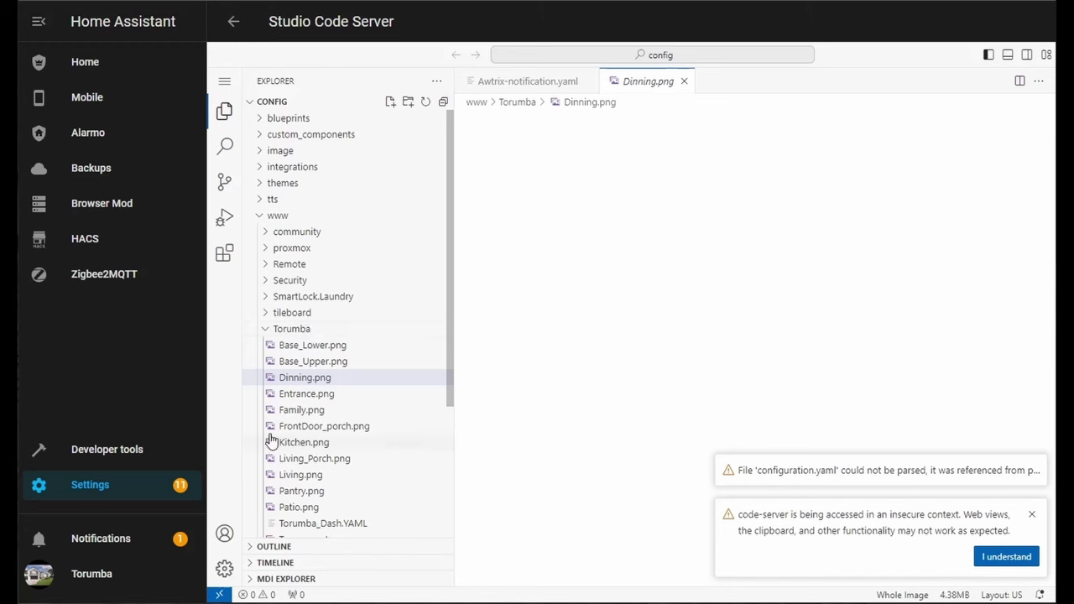
# Step: Start renaming Base_Lower.png in the www/Torumba folder, select its complete file name and cancel the rename
pyautogui.click(302, 350)
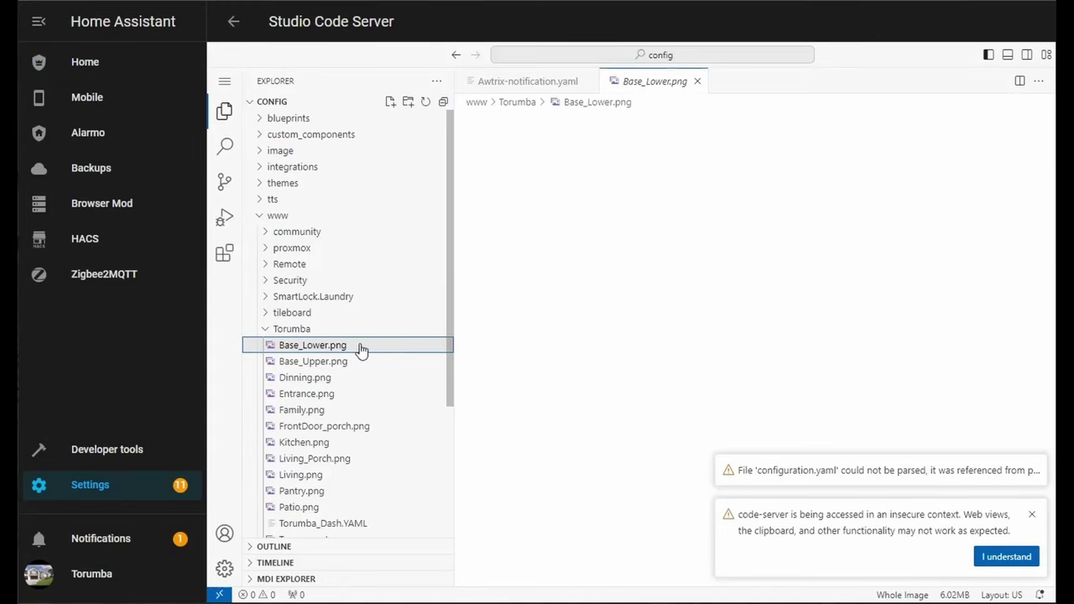
pyautogui.rightClick(356, 349)
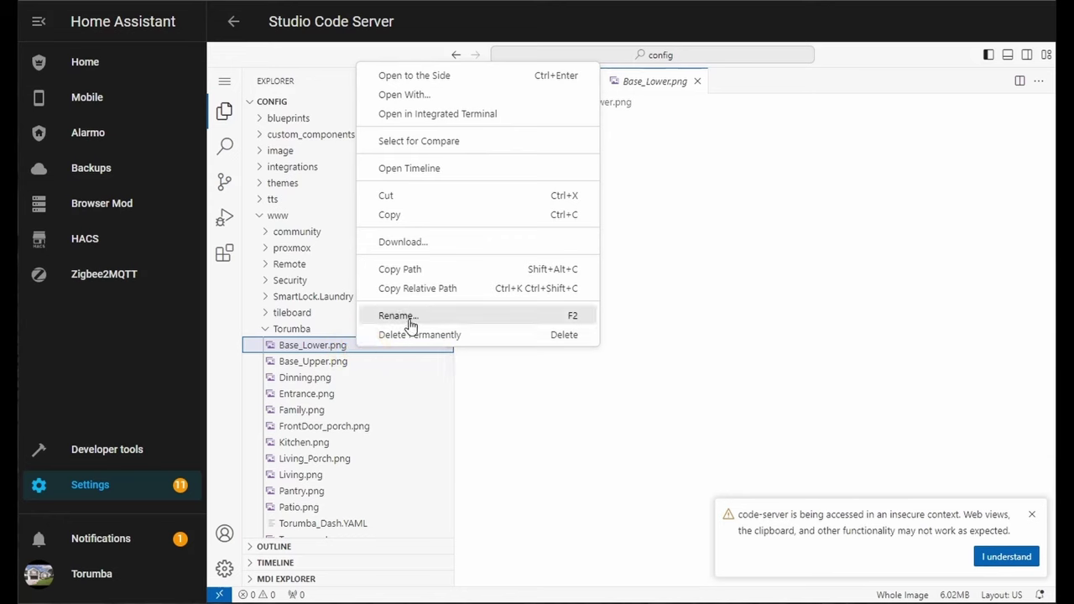
pyautogui.click(410, 317)
pyautogui.hotkey('ctrl', 'a')
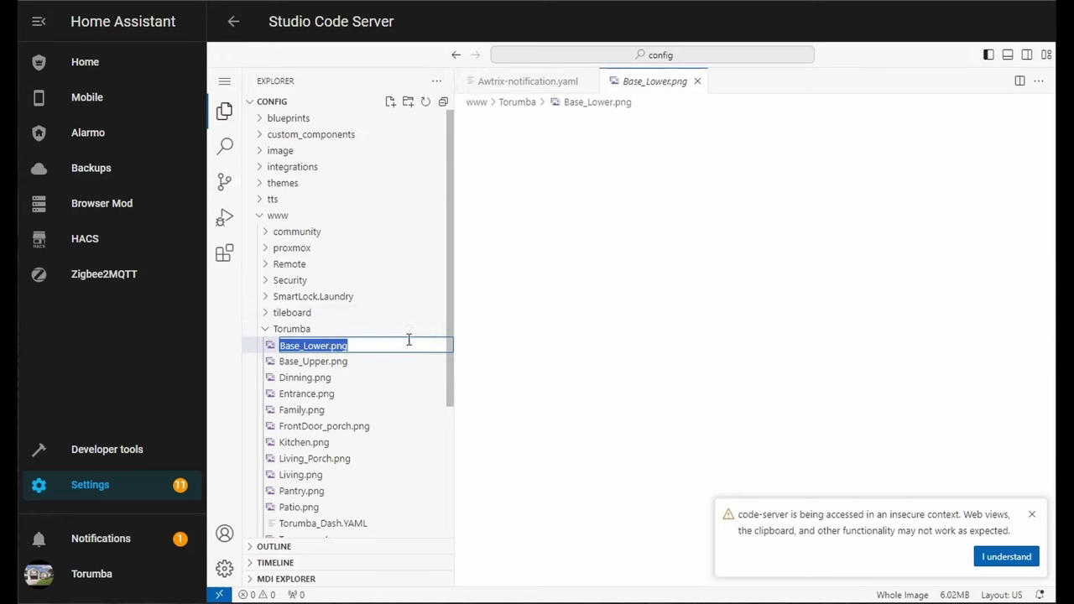
pyautogui.press('Escape')
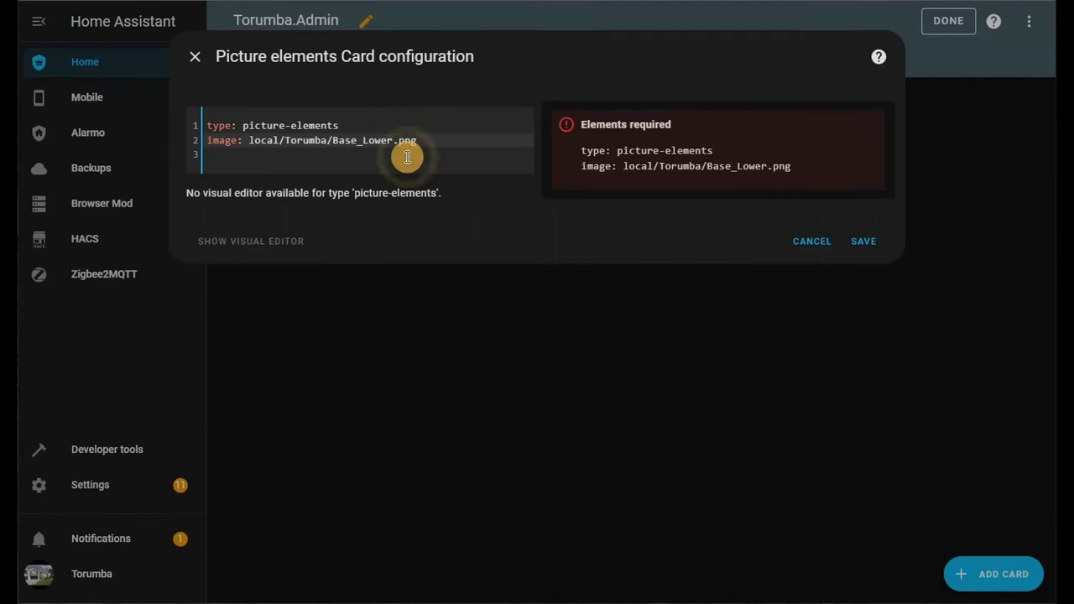
# Step: Add an elements: line below the image path in the card's YAML and start an empty line under it
pyautogui.moveTo(417, 141); pyautogui.dragTo(336, 143)
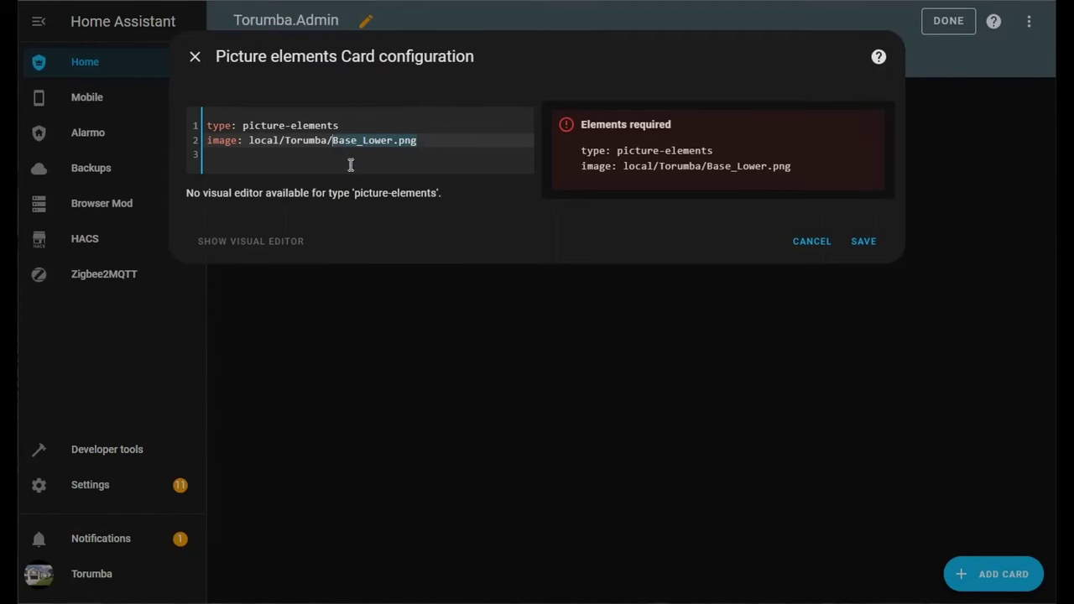
pyautogui.press('Right')
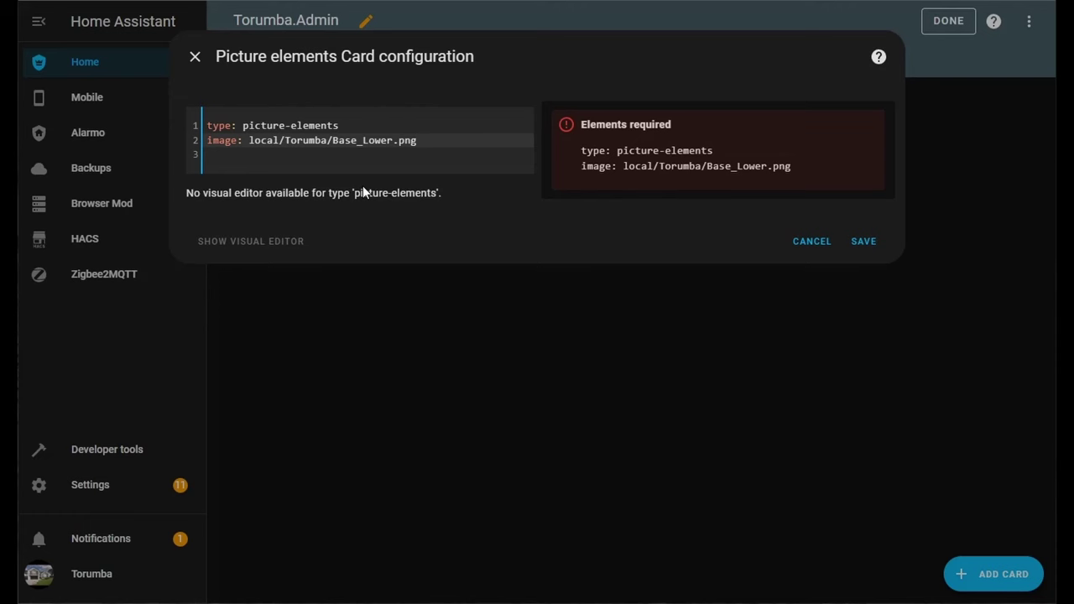
pyautogui.press('Return')
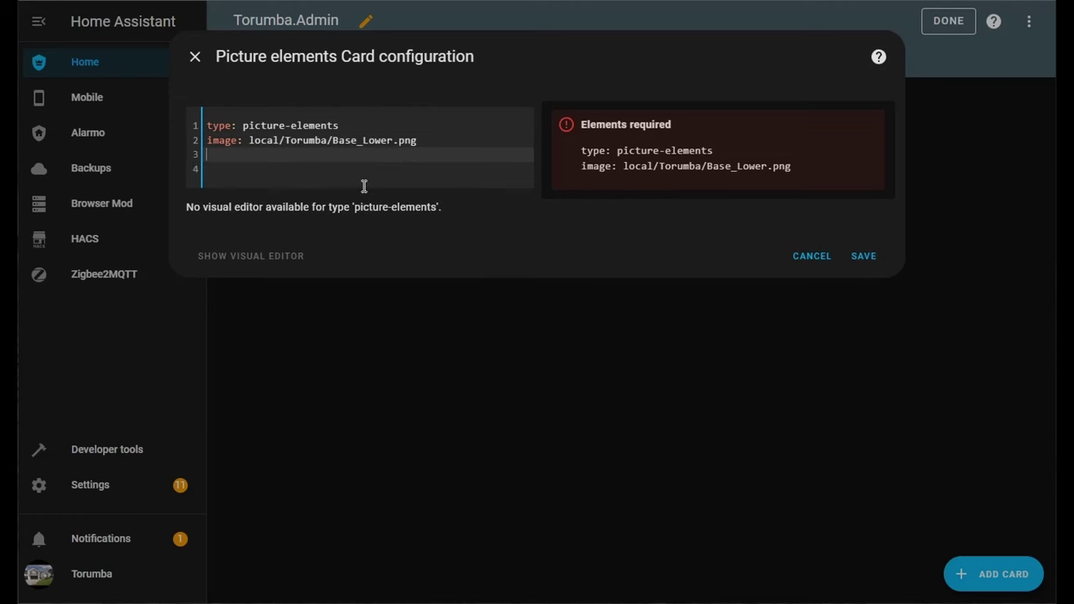
pyautogui.write('elements')
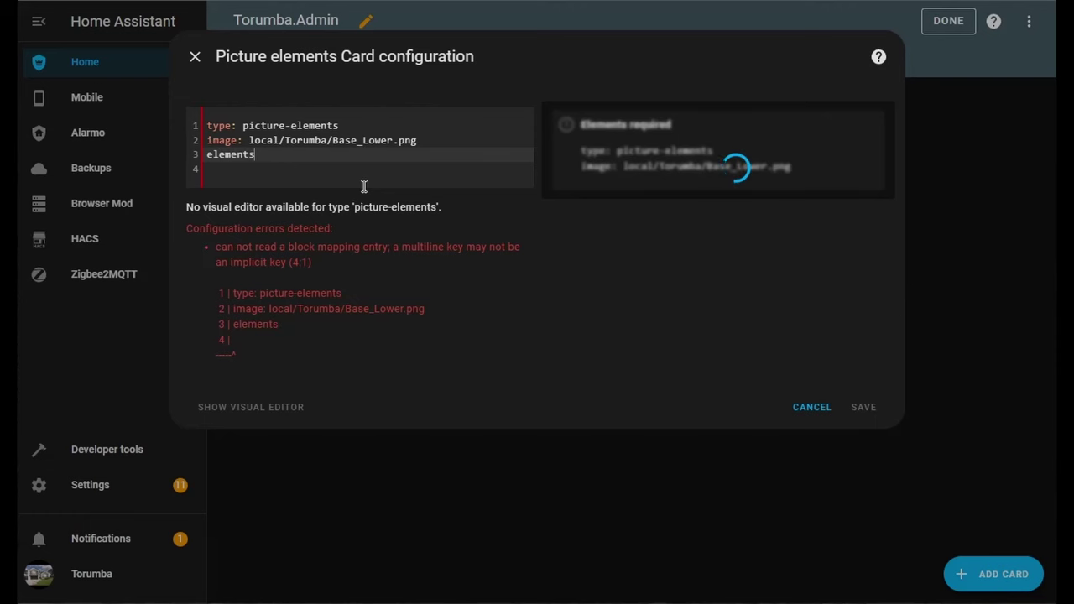
pyautogui.write(':')
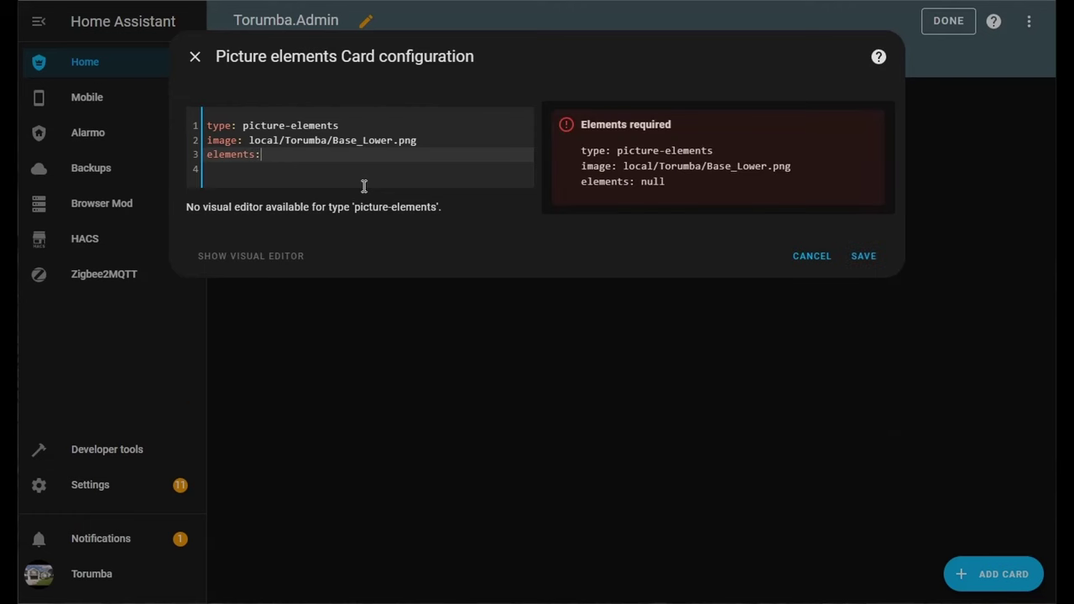
pyautogui.press('Return')
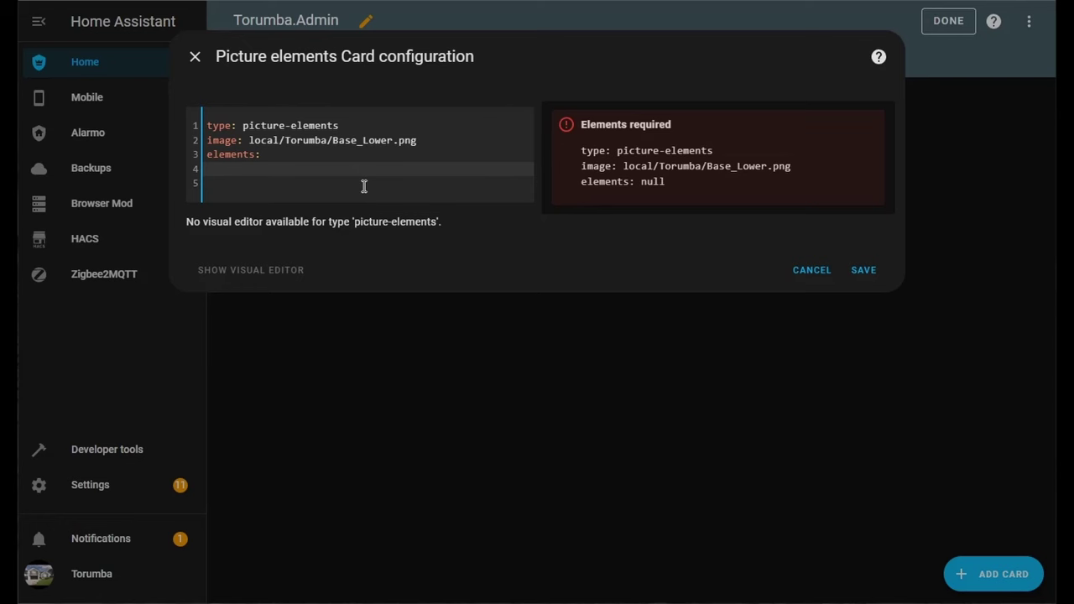
# Step: Add a list item with type: image under elements and give it an empty entity: key
pyautogui.write('-')
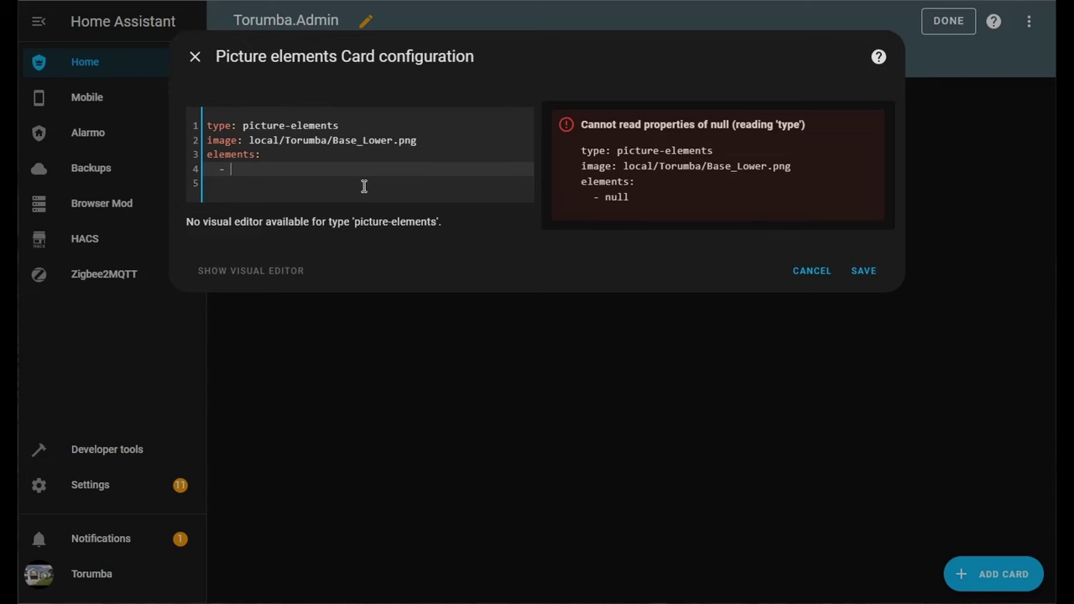
pyautogui.write('type')
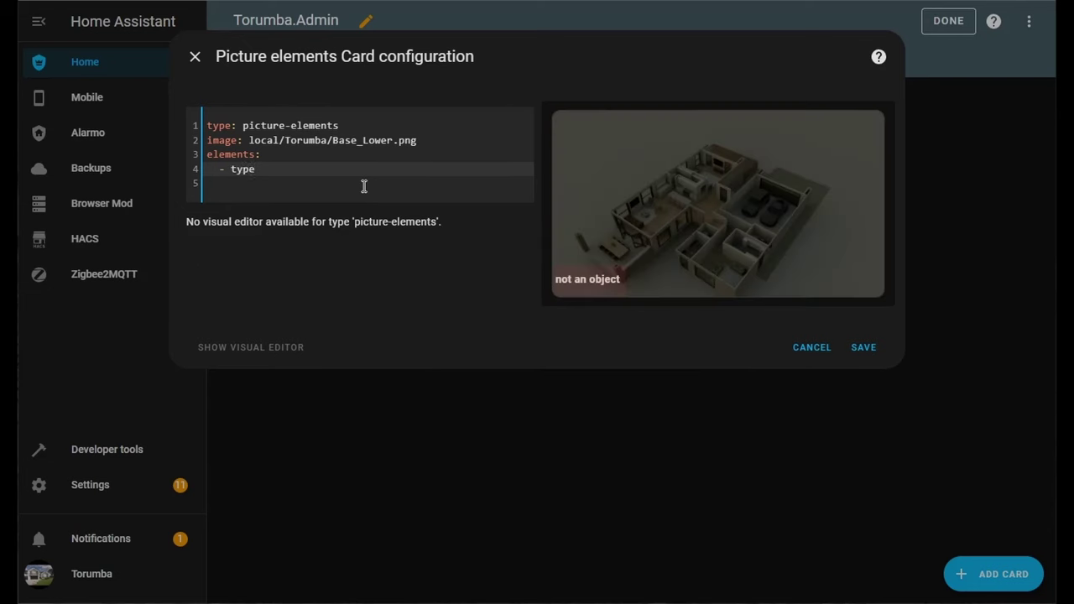
pyautogui.write(': image')
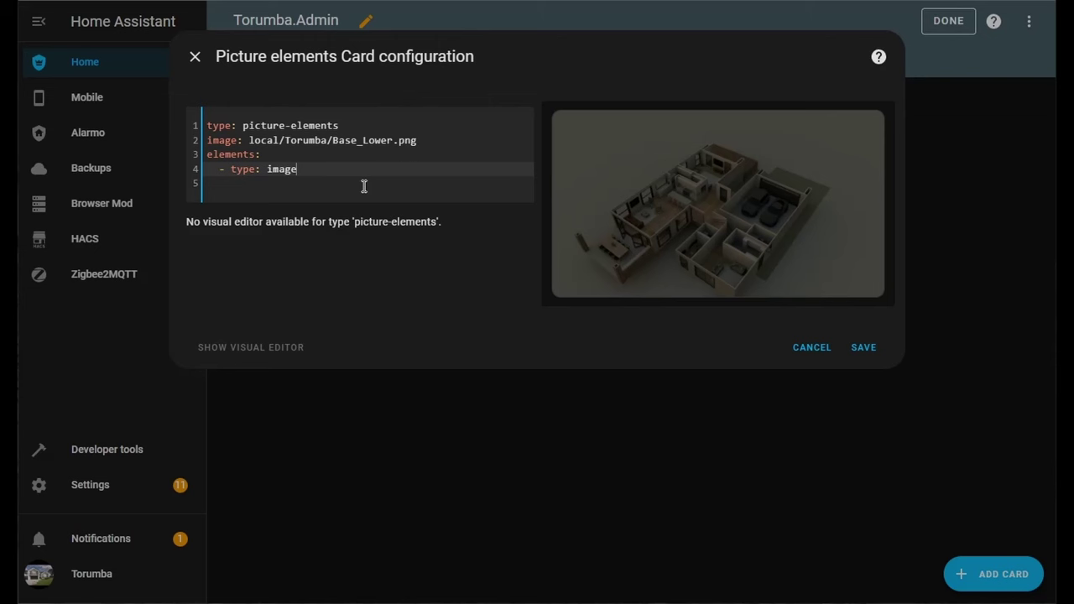
pyautogui.press('Return')
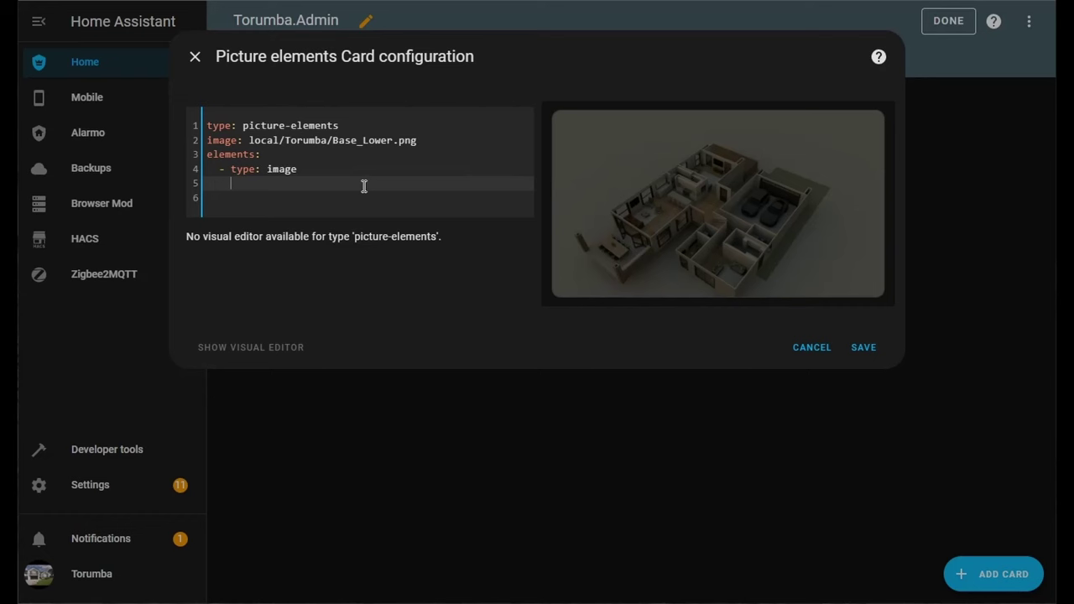
pyautogui.write('entity')
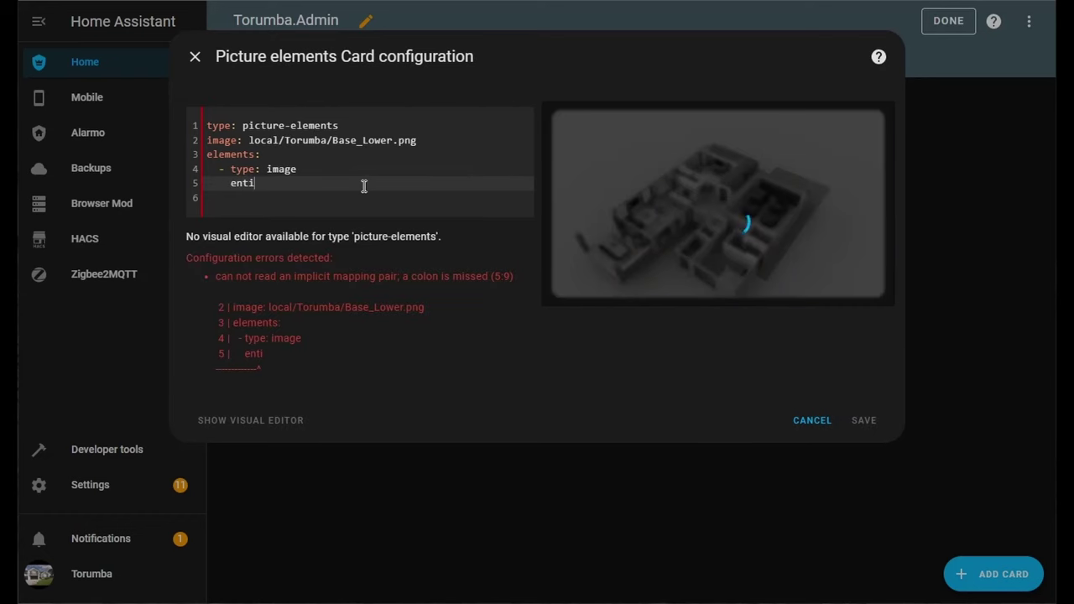
pyautogui.write(':')
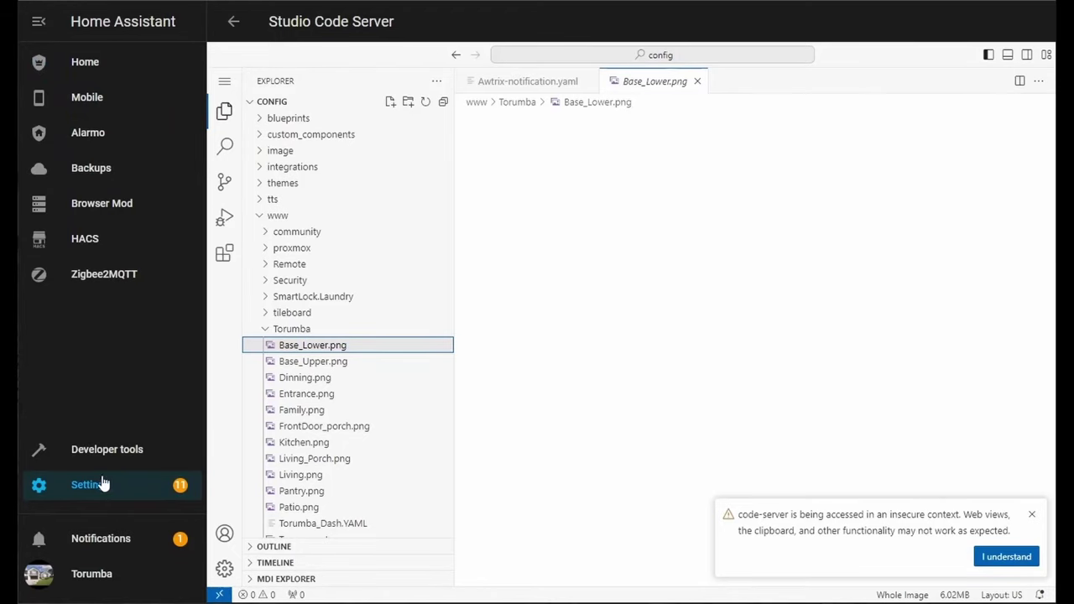
# Step: Copy the entity ID of the Dinning_Switch helper from its settings and paste it as the image element's entity
pyautogui.click(97, 482)
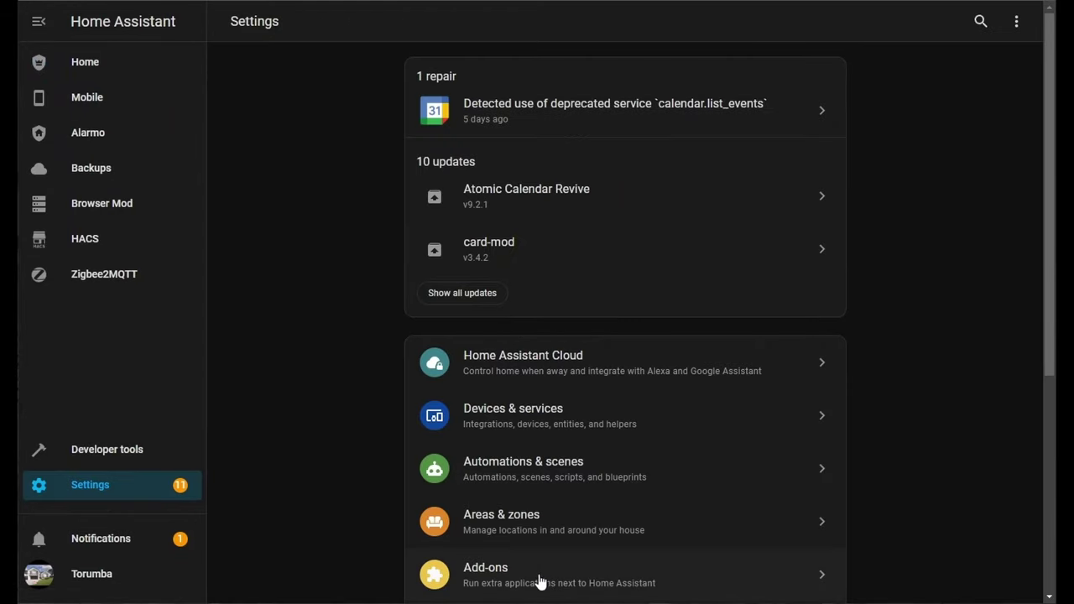
pyautogui.click(735, 440)
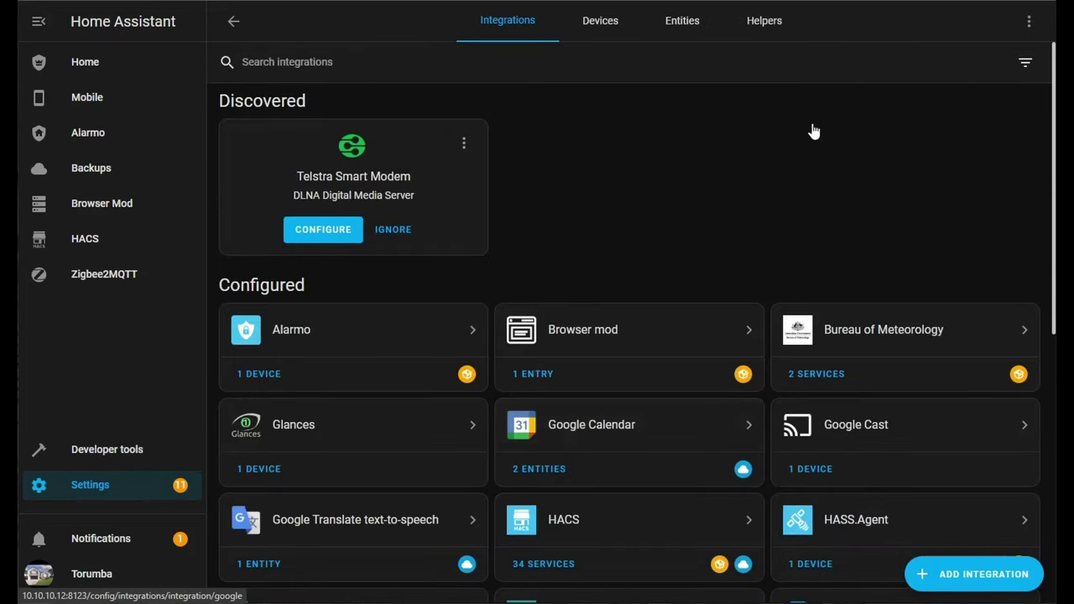
pyautogui.click(782, 27)
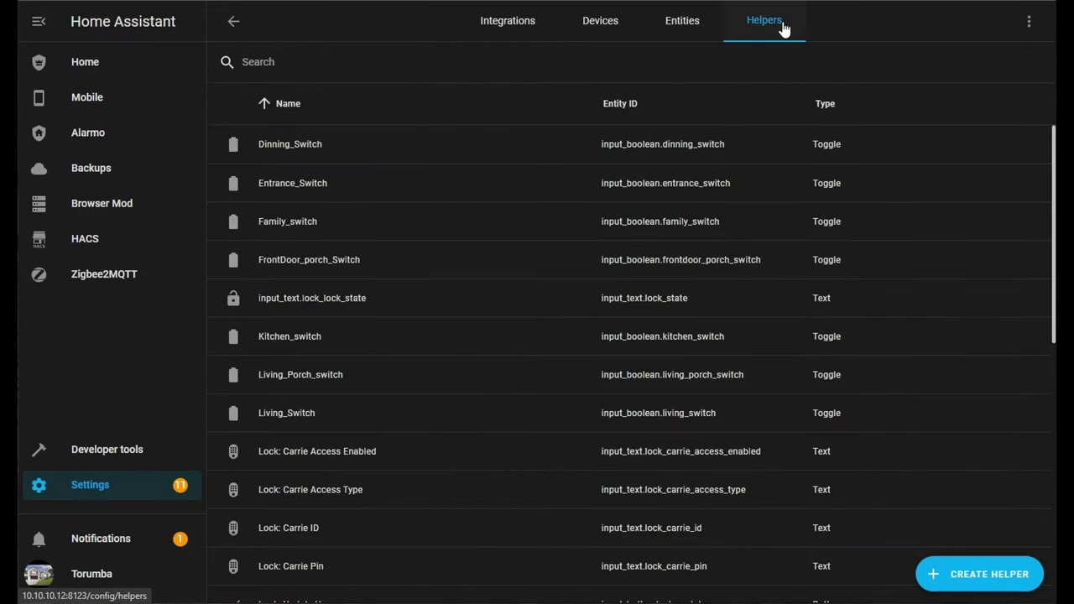
pyautogui.click(537, 149)
pyautogui.click(697, 62)
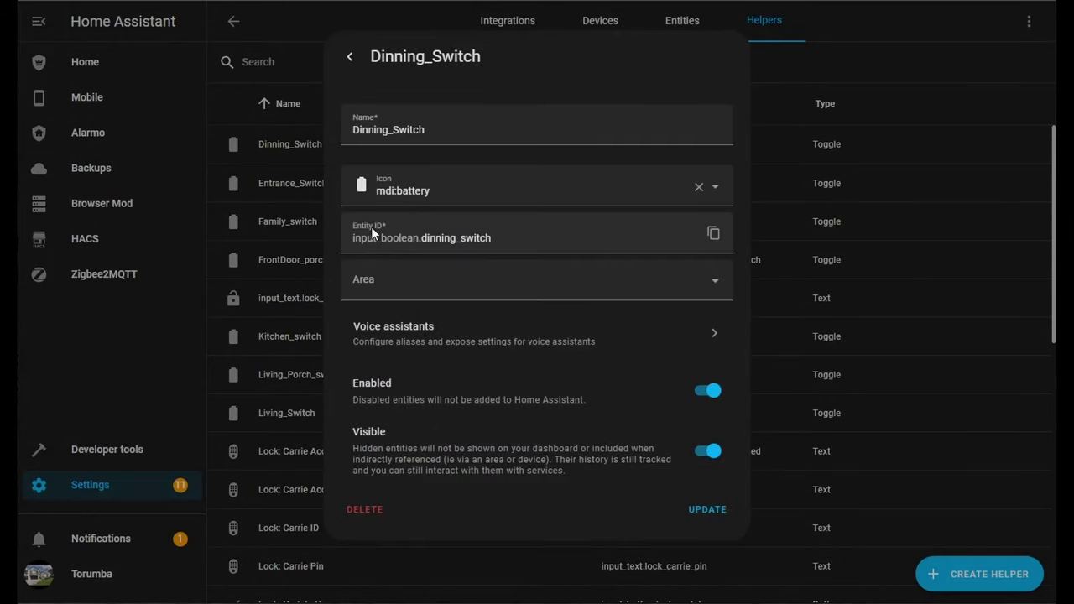
pyautogui.click(712, 242)
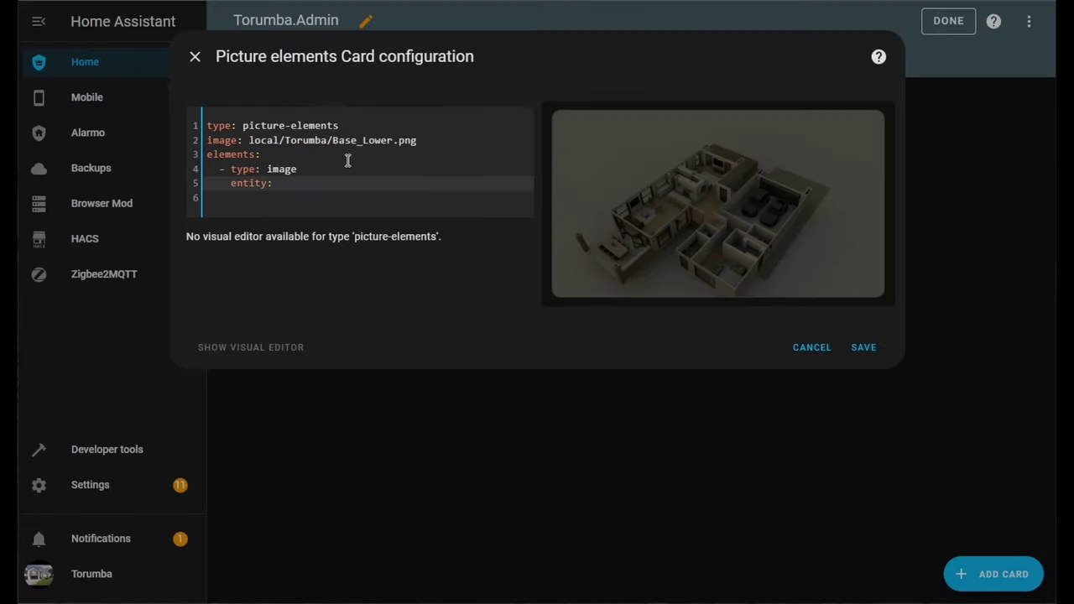
pyautogui.hotkey('ctrl', 'v')
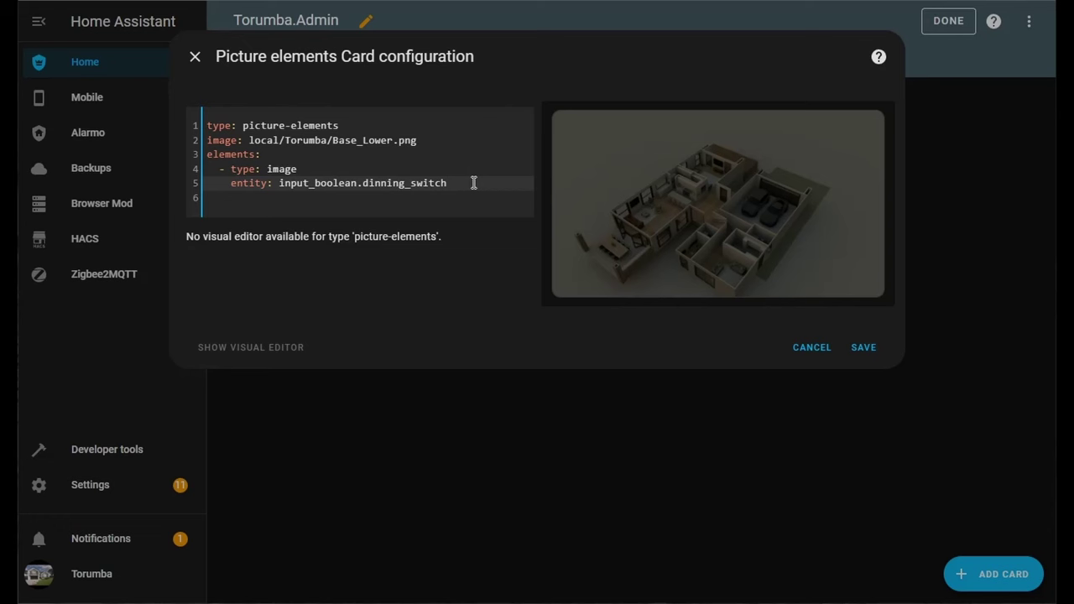
# Step: Add a style block to the dining image element with left: 50%
pyautogui.press('Return')
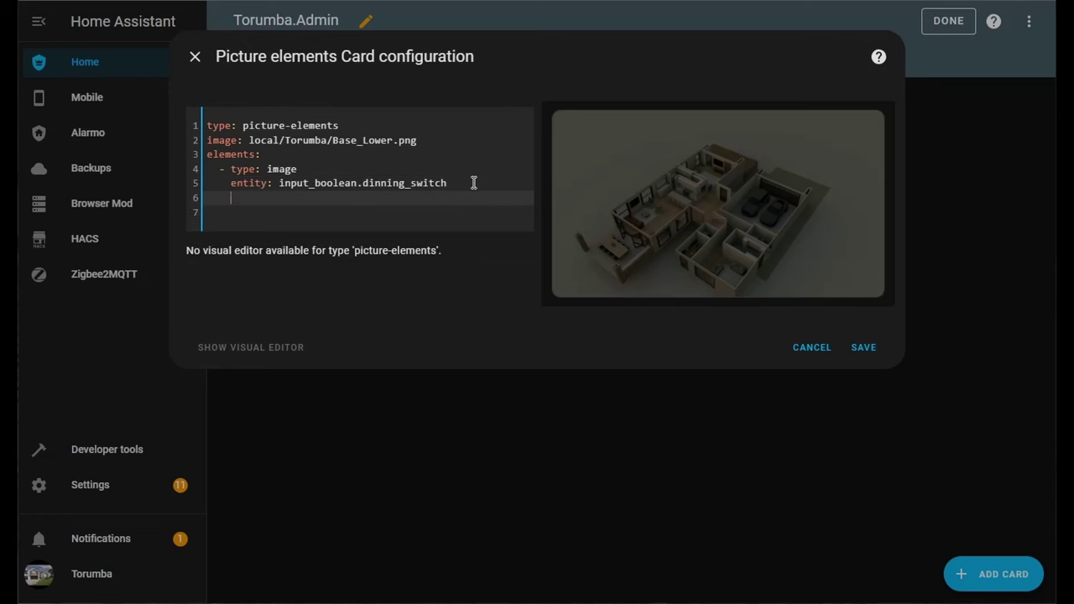
pyautogui.write('style')
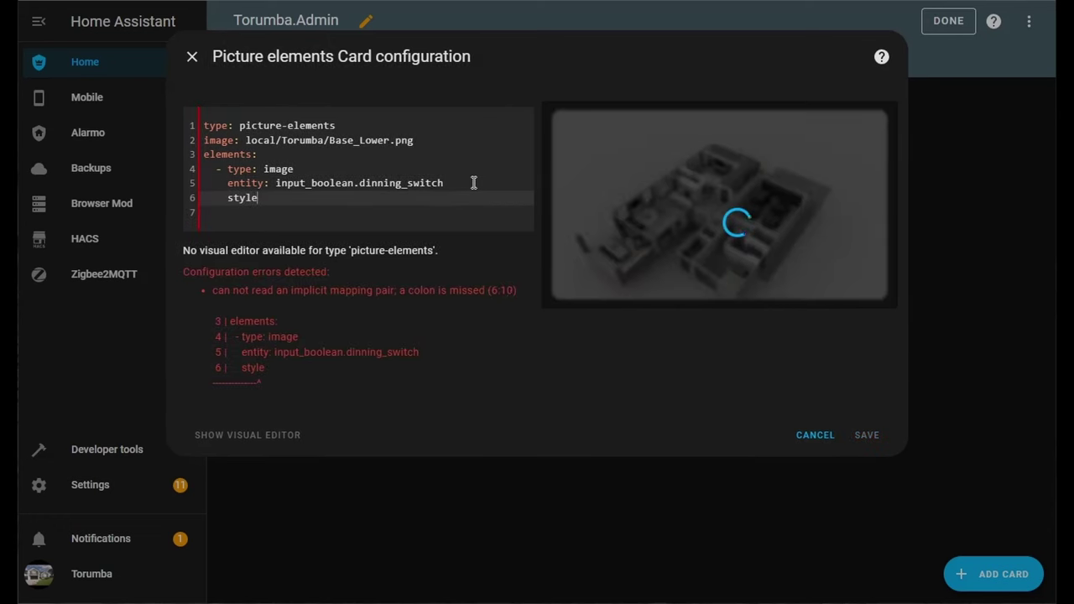
pyautogui.write(':')
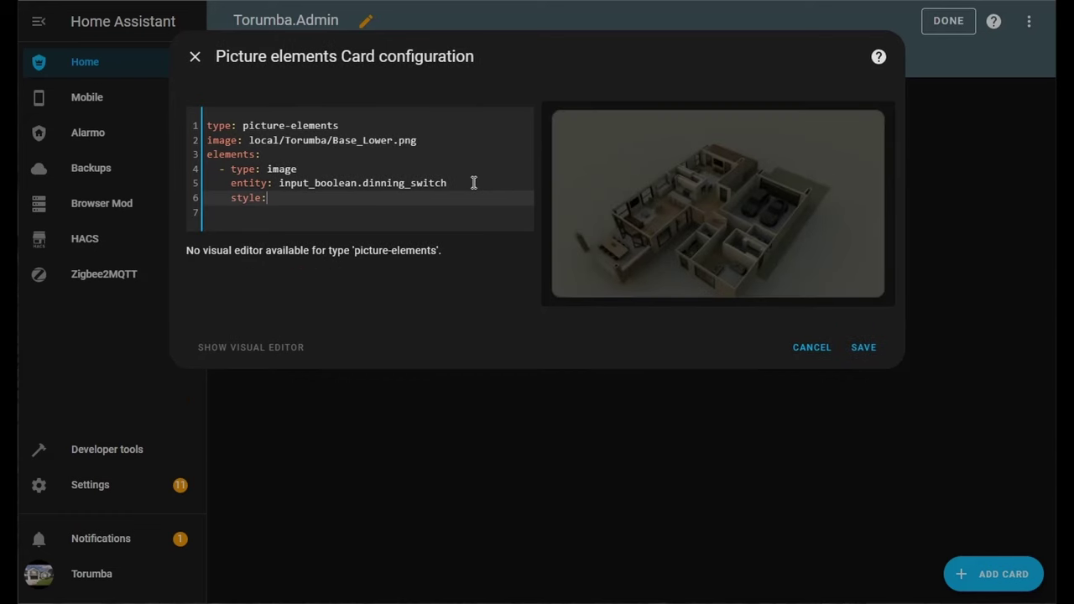
pyautogui.press('Return')
pyautogui.write('left')
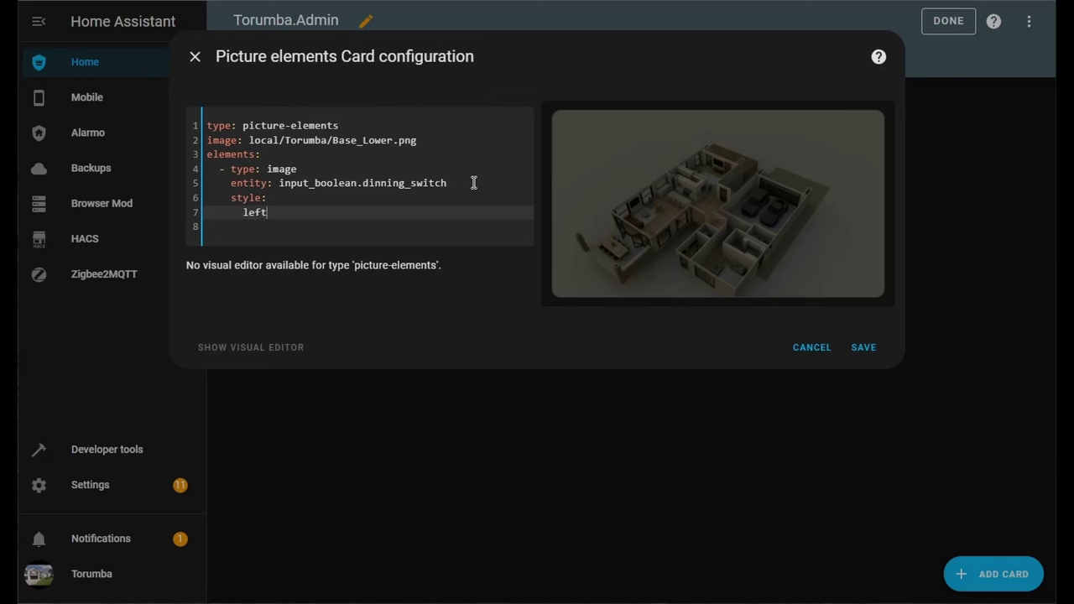
pyautogui.write(': 50%')
pyautogui.press('Return')
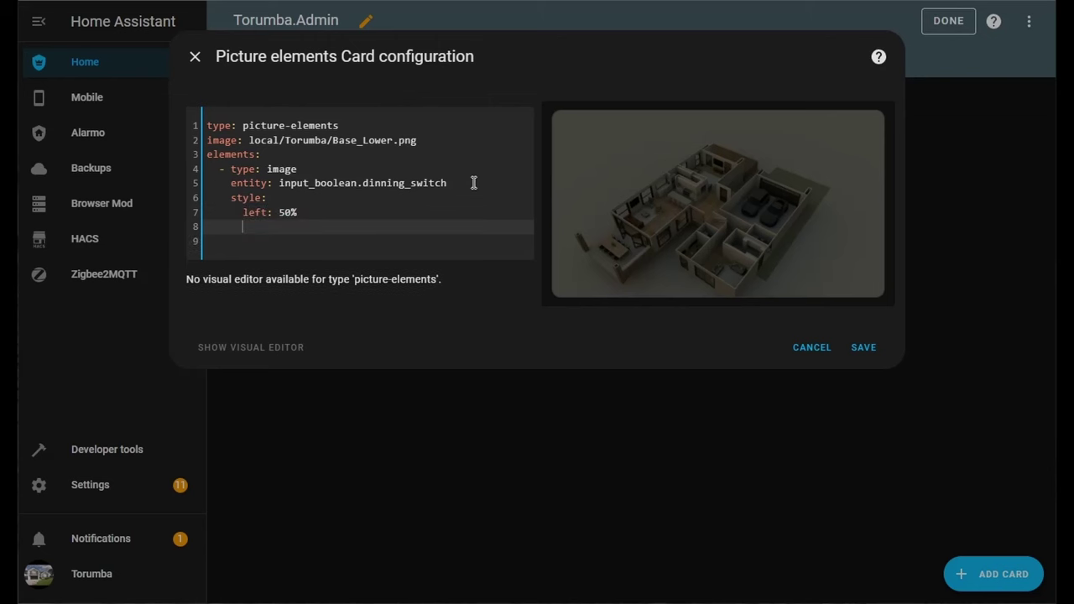
# Step: Add top: 50% and width: 100% to the element's style block
pyautogui.write('to')
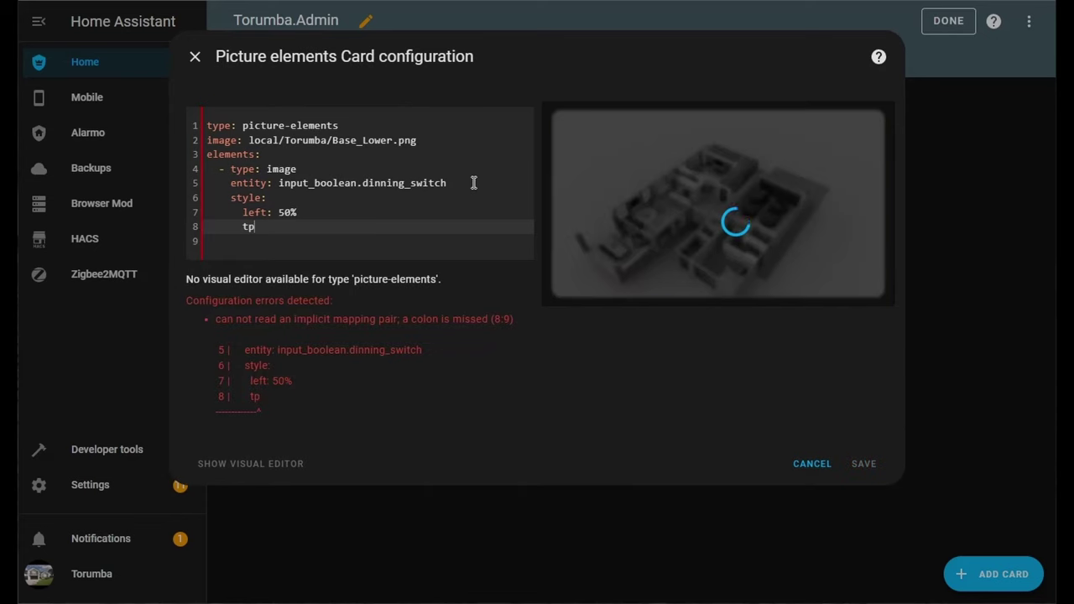
pyautogui.press('BackSpace')
pyautogui.write('op:')
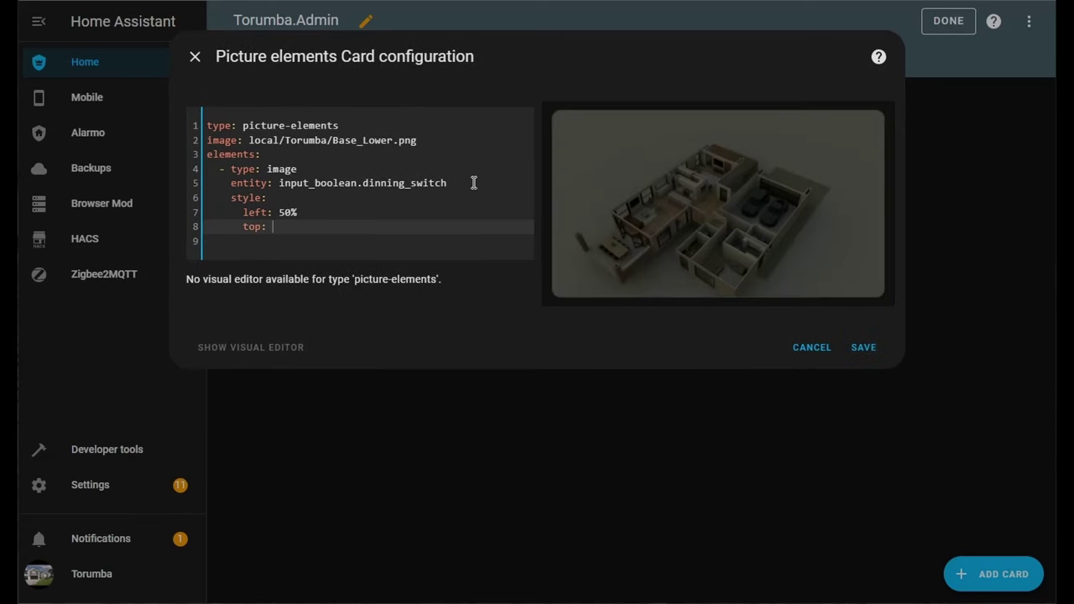
pyautogui.write(' 50%')
pyautogui.press('Return')
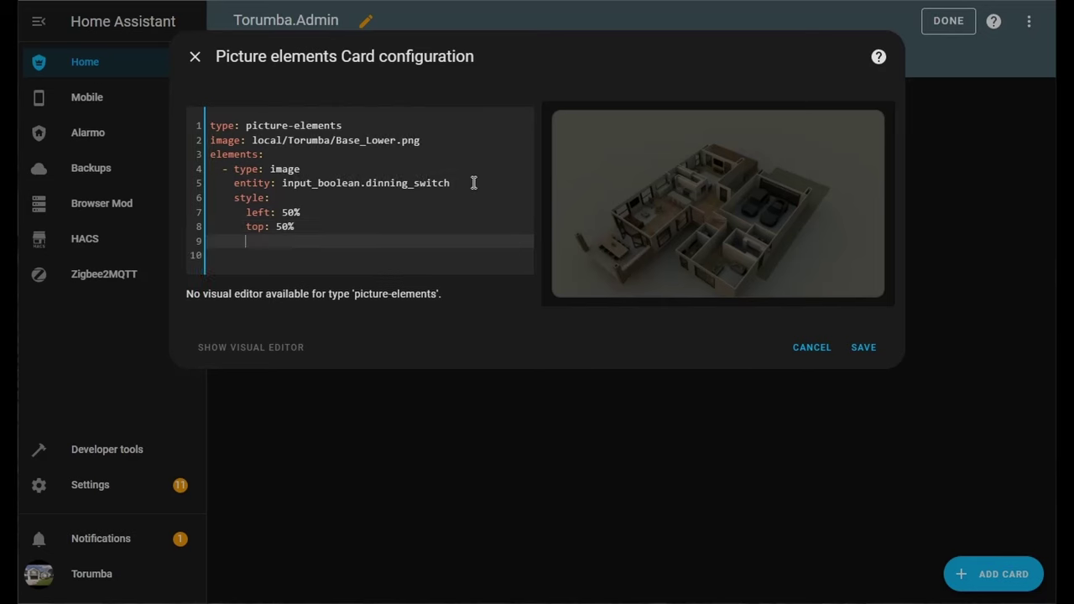
pyautogui.write('width: 100%')
pyautogui.press('Return')
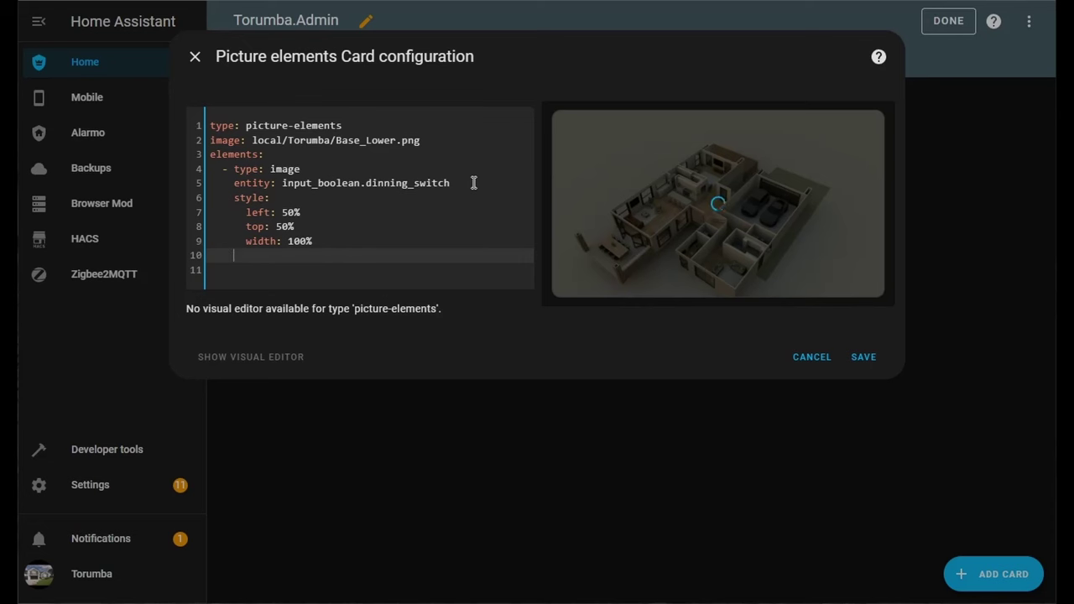
# Step: Add a state_image: block at the element's level with empty 'on': and 'off': entries
pyautogui.write('state_image')
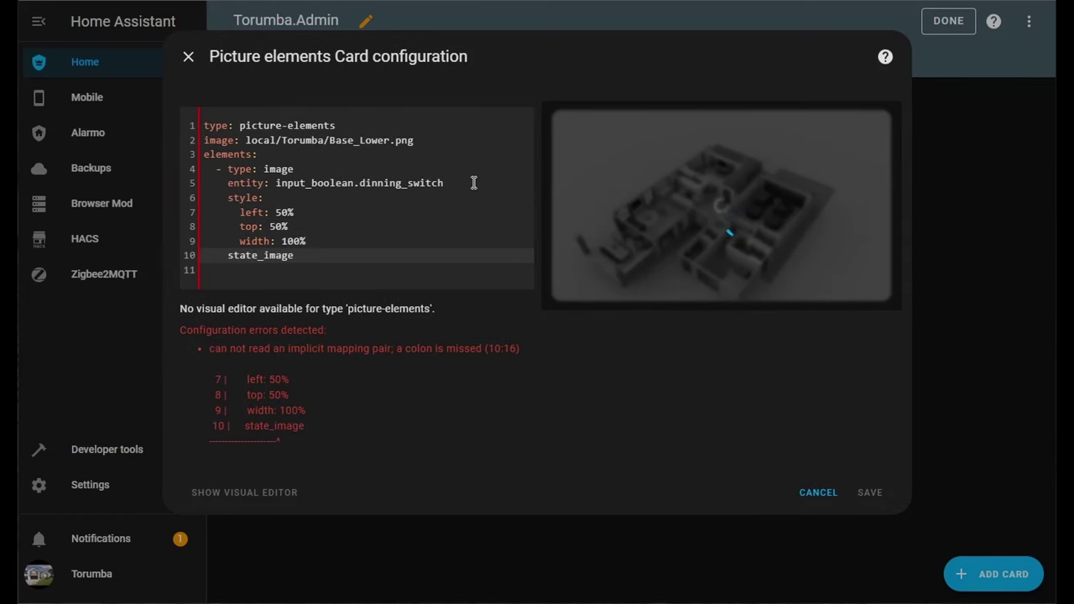
pyautogui.write('"')
pyautogui.press('BackSpace')
pyautogui.write(':')
pyautogui.press('Return')
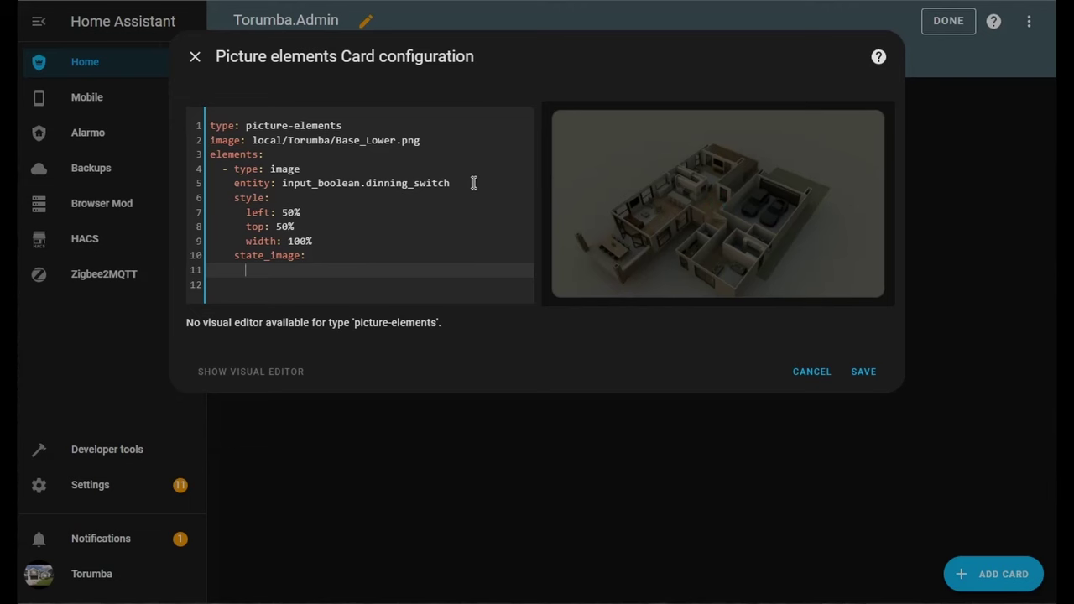
pyautogui.write("'on':")
pyautogui.press('Return')
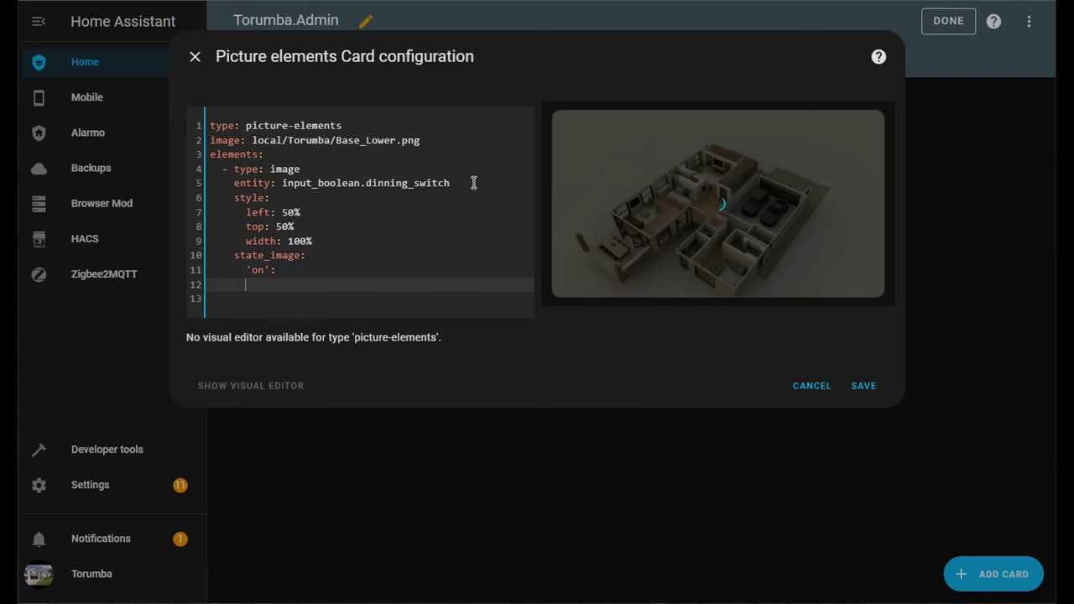
pyautogui.write("'o")
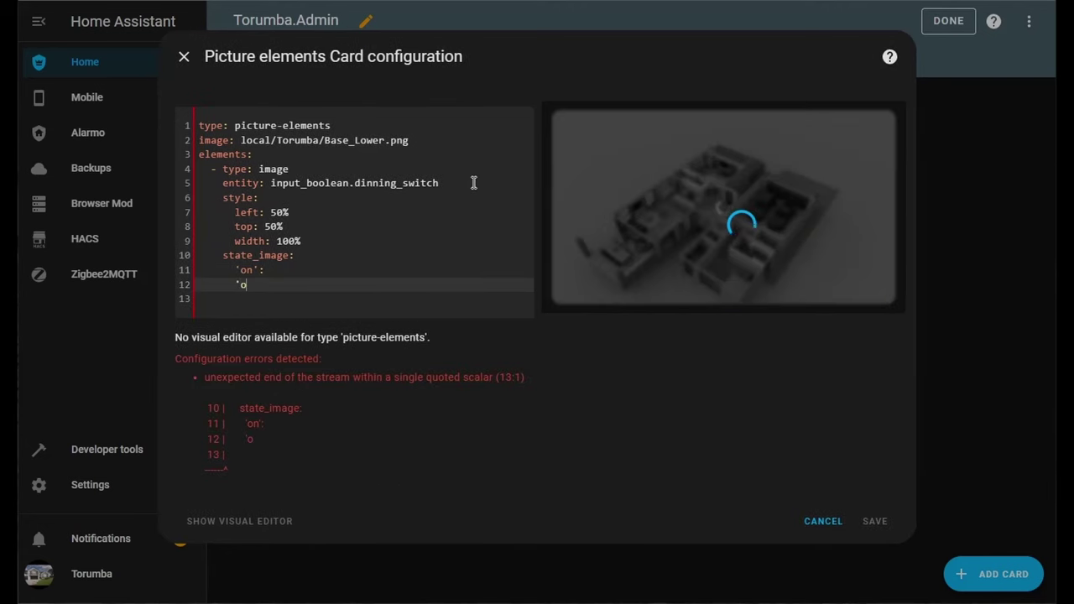
pyautogui.write("ff':")
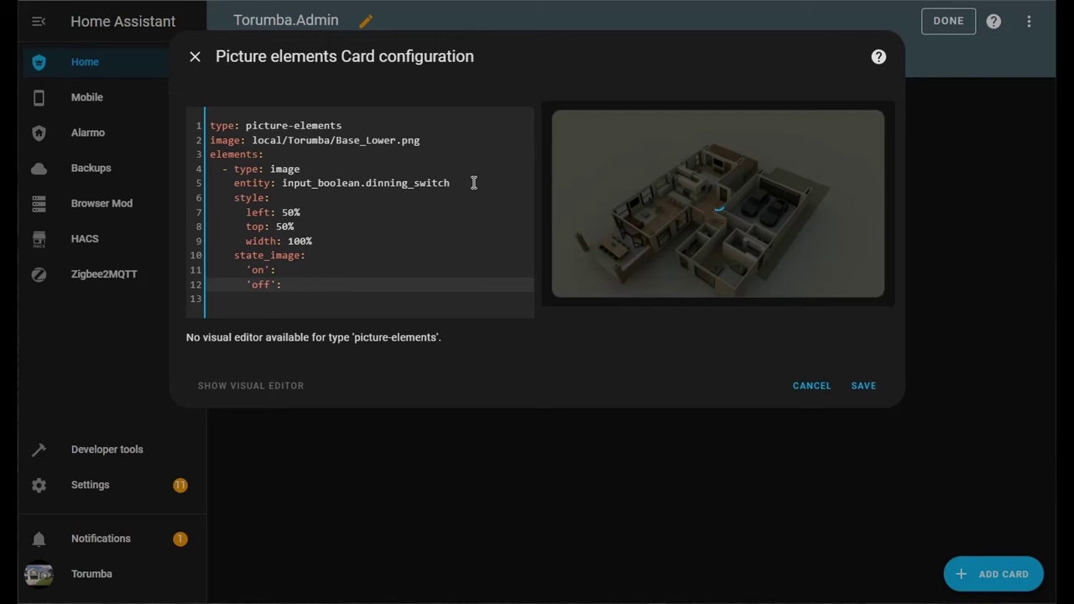
# Step: Set the 'on' state image to local/Torumba/Dinning.png, reusing the folder path of the card's base image
pyautogui.click(286, 265)
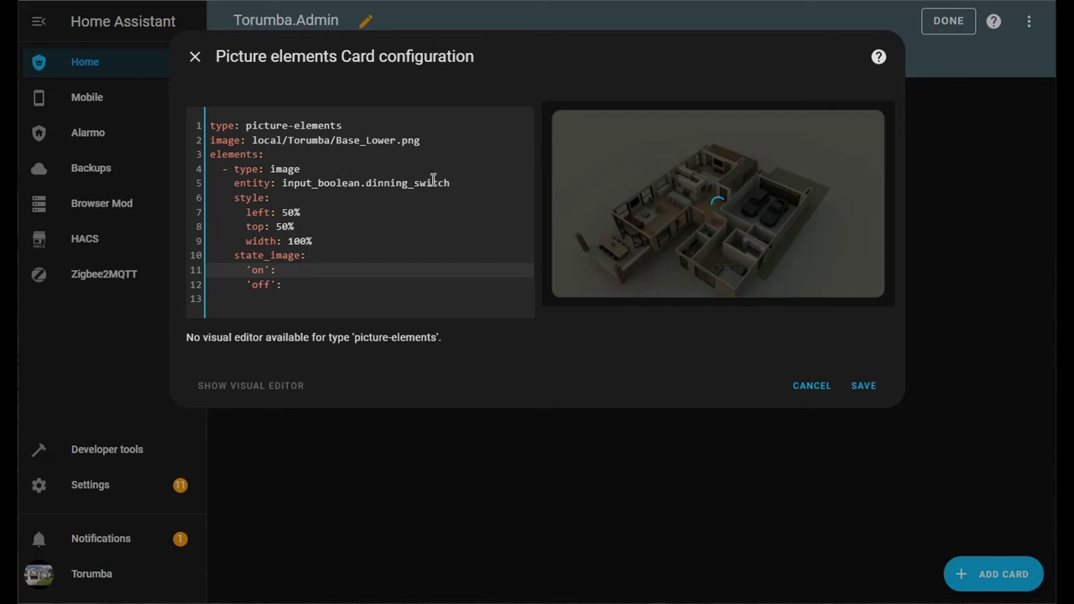
pyautogui.click(315, 270)
pyautogui.press('Return')
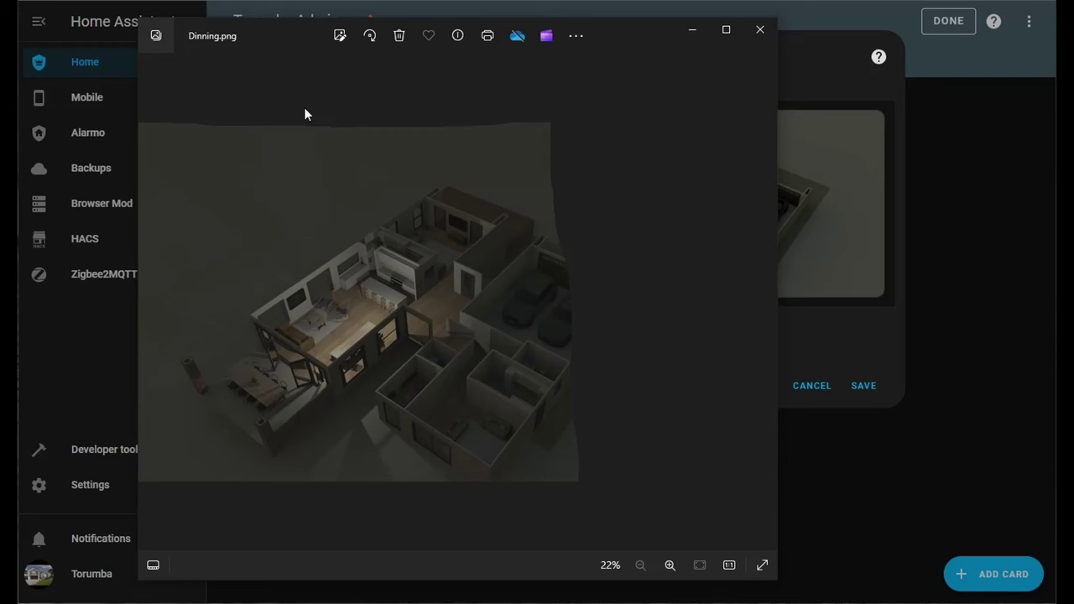
pyautogui.click(697, 34)
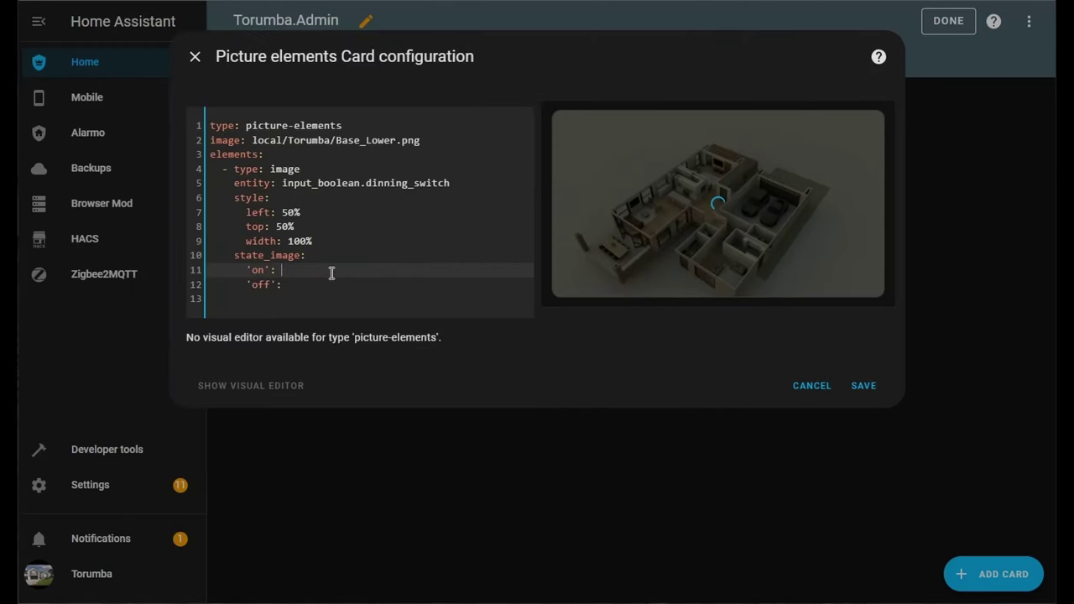
pyautogui.moveTo(426, 140); pyautogui.dragTo(251, 141)
pyautogui.hotkey('ctrl', 'c')
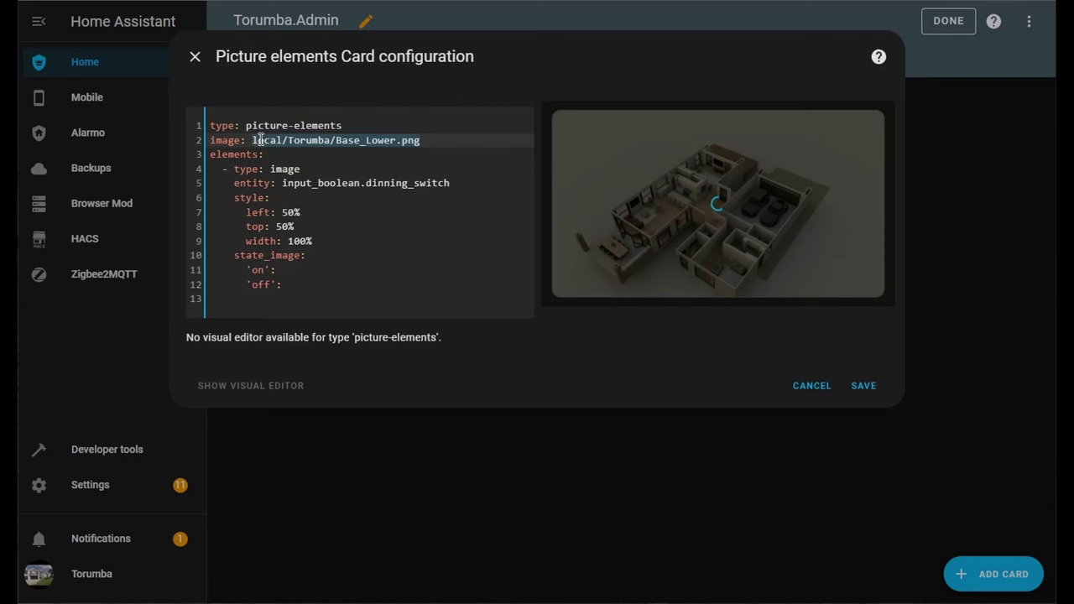
pyautogui.click(309, 268)
pyautogui.hotkey('ctrl', 'v')
pyautogui.press('BackSpace')
pyautogui.press('BackSpace')
pyautogui.press('BackSpace')
pyautogui.press('BackSpace')
pyautogui.press('BackSpace')
pyautogui.press('BackSpace')
pyautogui.press('BackSpace')
pyautogui.press('BackSpace')
pyautogui.press('BackSpace')
pyautogui.press('BackSpace')
pyautogui.press('BackSpace')
pyautogui.press('BackSpace')
pyautogui.press('BackSpace')
pyautogui.press('BackSpace')
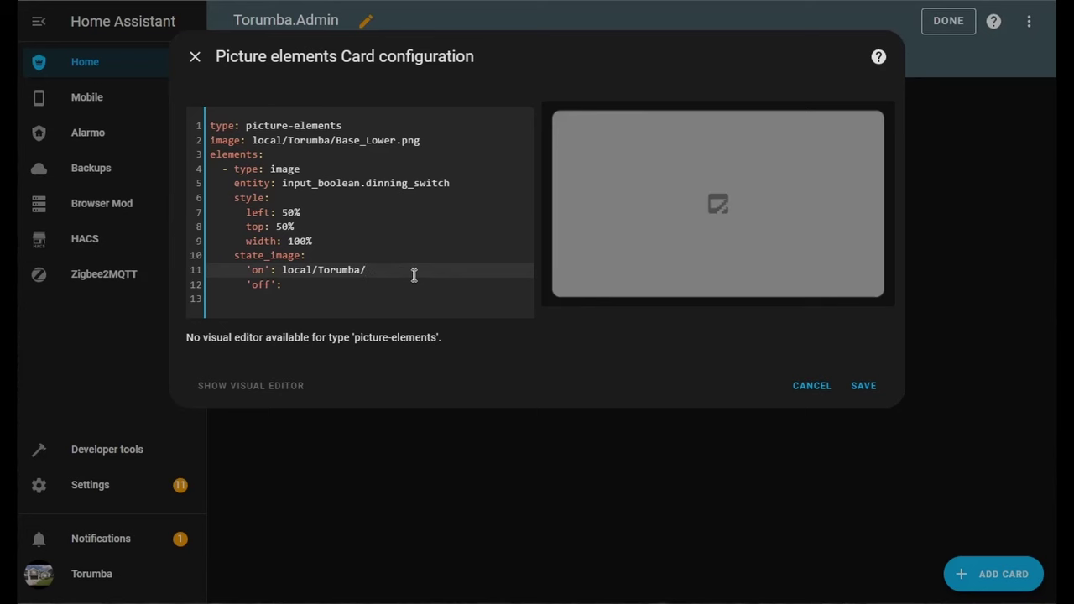
pyautogui.write('Dinning.png')
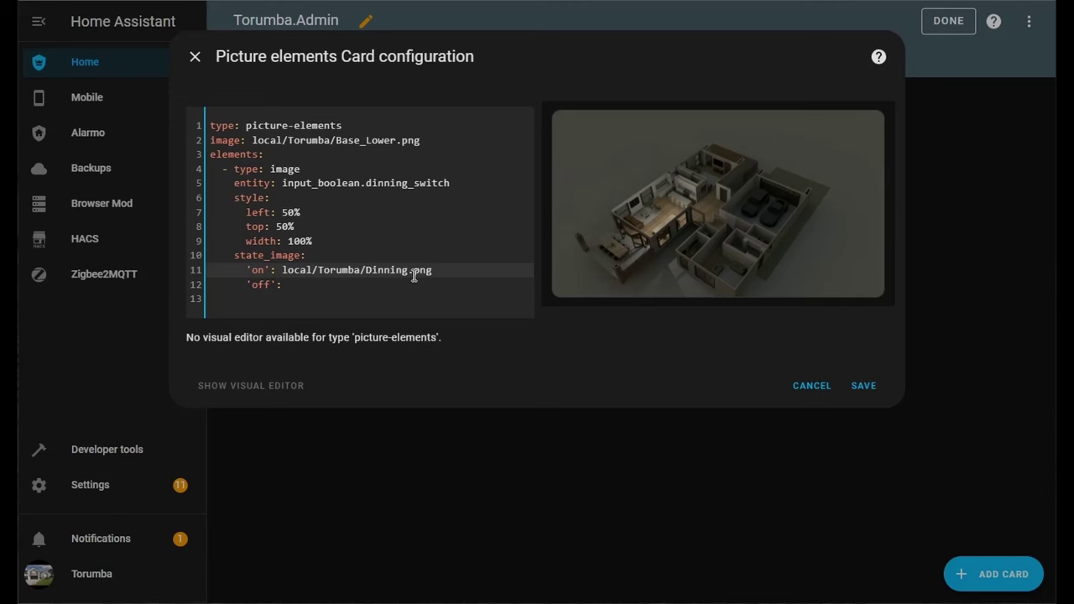
pyautogui.press('Return')
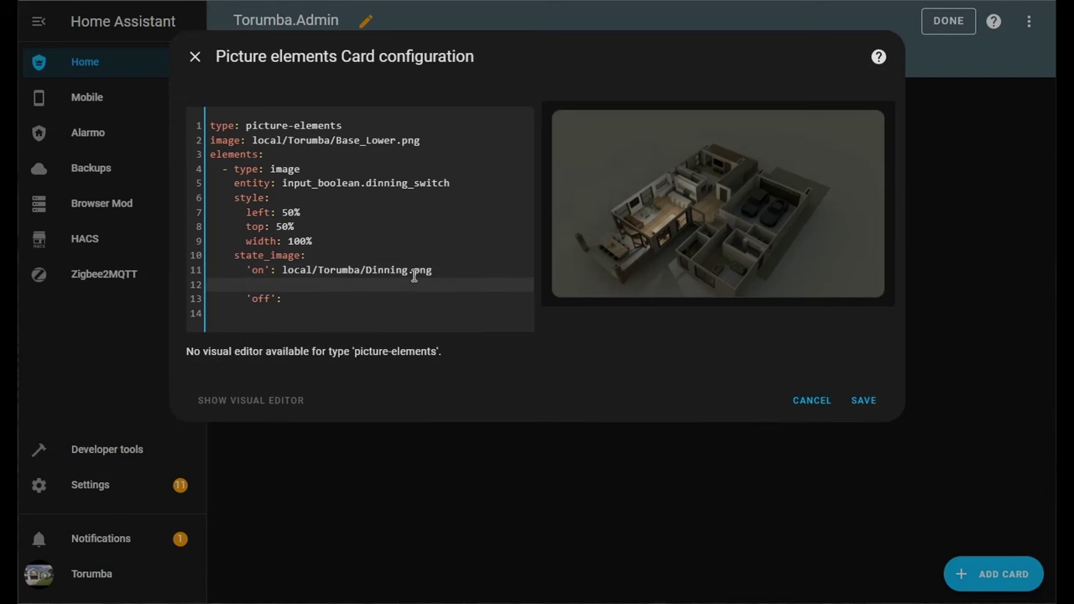
pyautogui.press('BackSpace')
pyautogui.press('BackSpace')
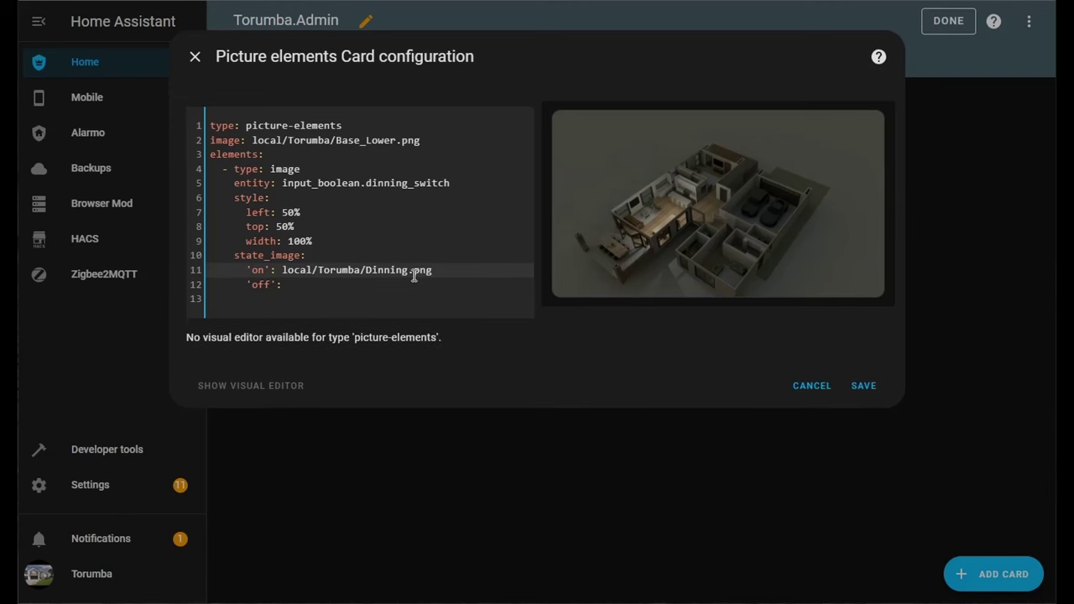
# Step: Set the 'off' state image to local/Torumba/Transparent.png and save the picture-elements card
pyautogui.click(402, 282)
pyautogui.hotkey('ctrl', 'v')
pyautogui.moveTo(457, 286); pyautogui.dragTo(372, 285)
pyautogui.press('BackSpace')
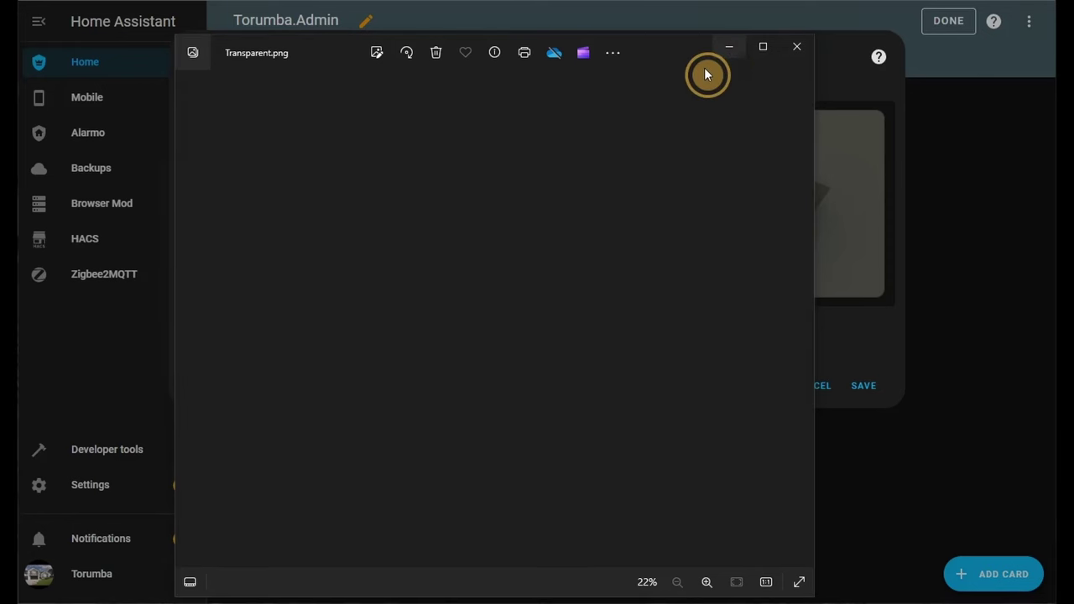
pyautogui.click(727, 48)
pyautogui.click(391, 283)
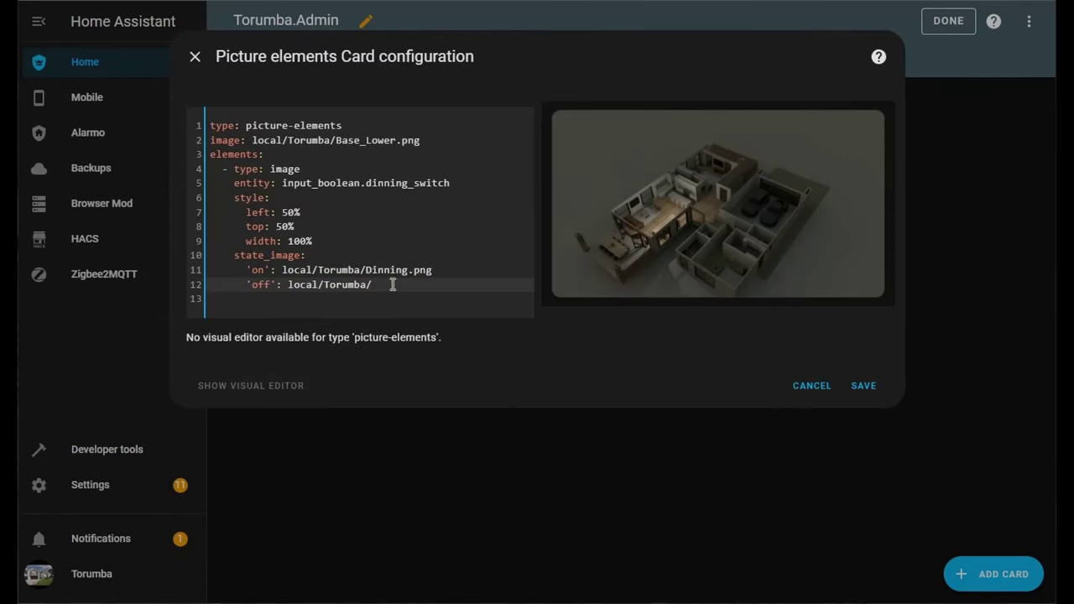
pyautogui.write('Transparent.png')
pyautogui.click(863, 386)
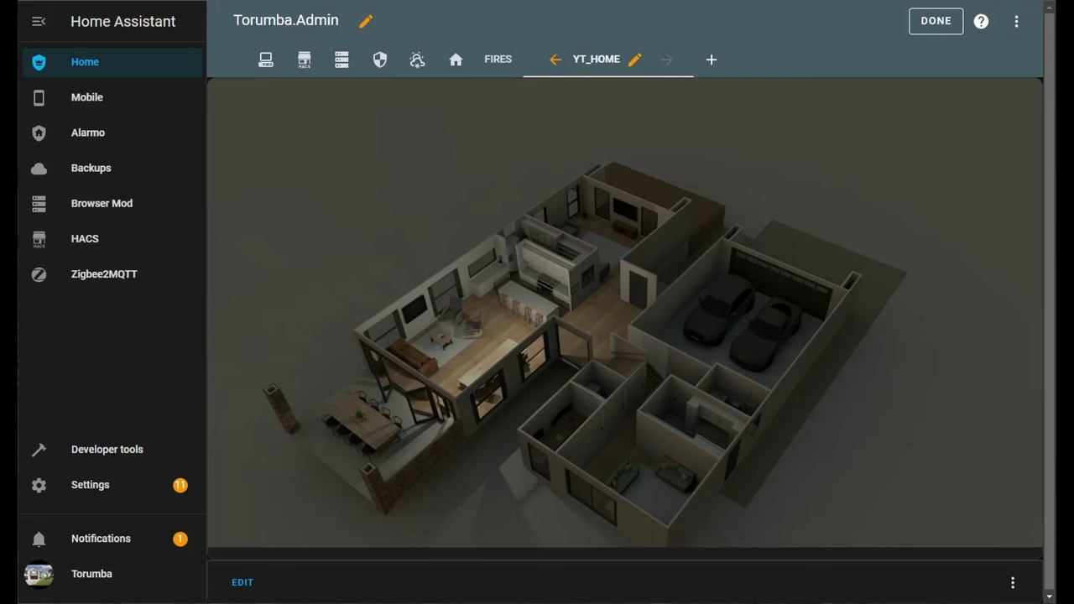
# Step: Test the state images by switching Dinning_Switch off and back on from the floor plan
pyautogui.click(956, 142)
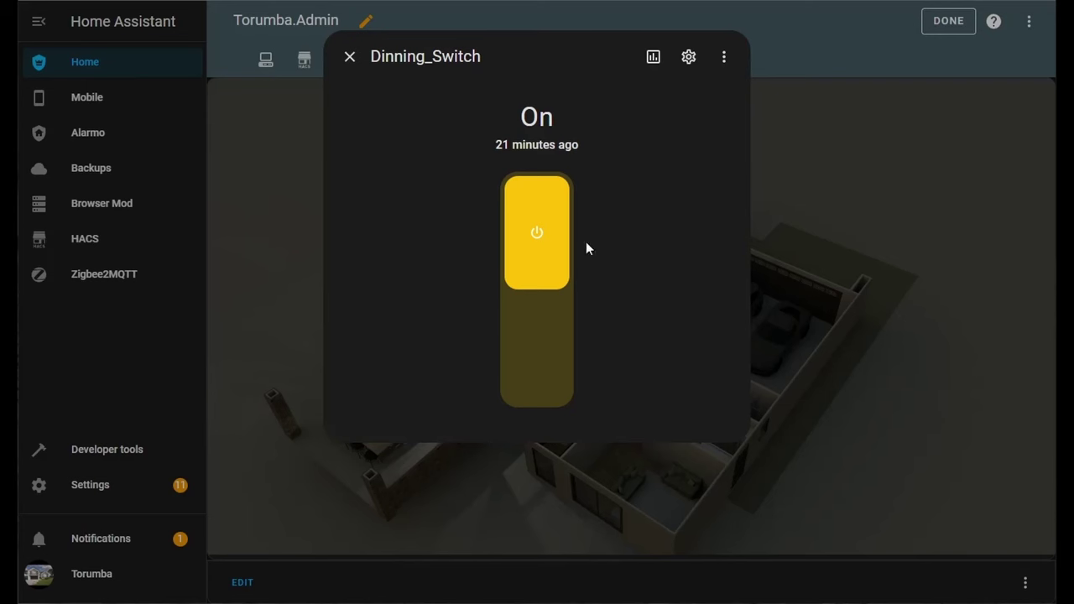
pyautogui.click(546, 243)
pyautogui.click(350, 57)
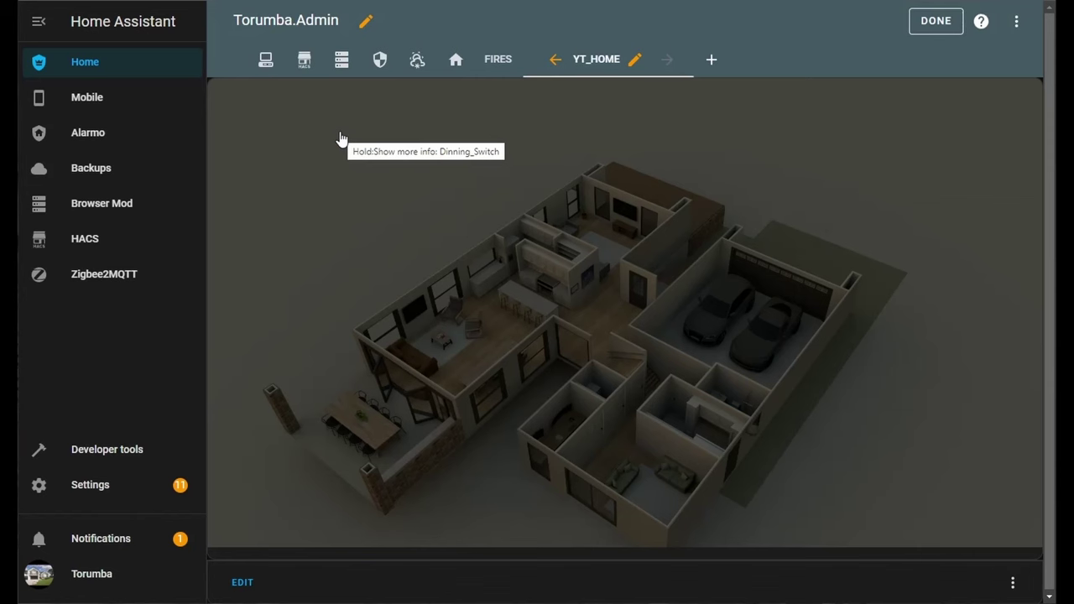
pyautogui.click(340, 135)
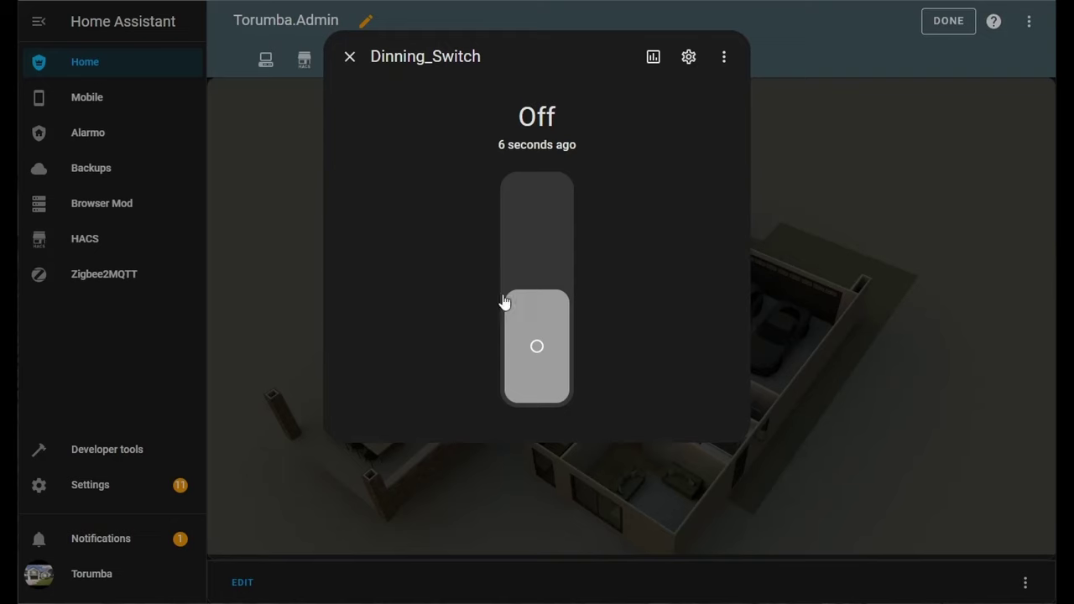
pyautogui.click(527, 313)
pyautogui.click(350, 56)
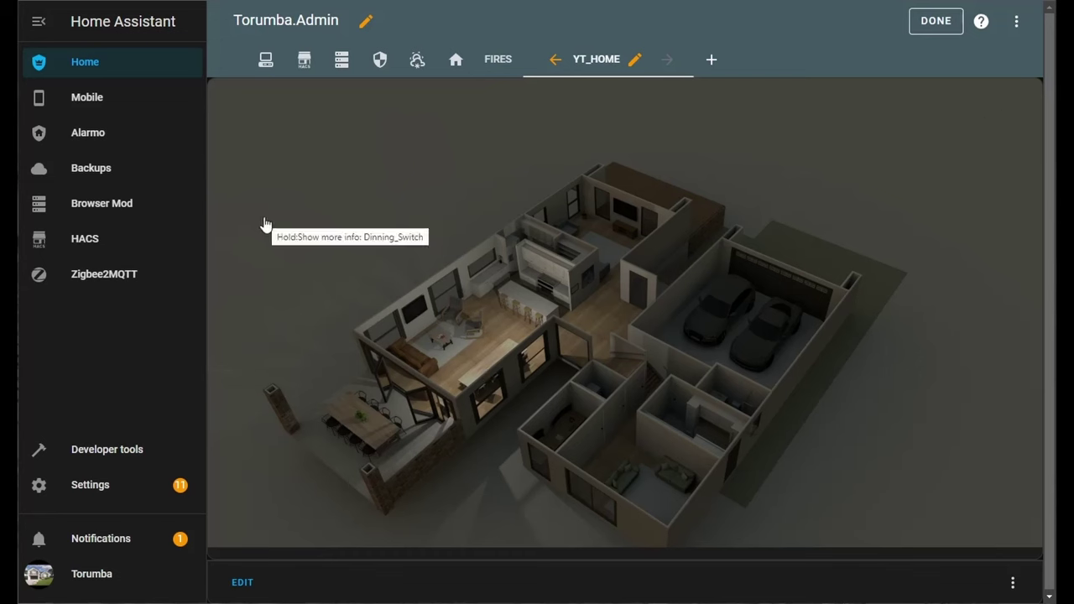
# Step: Reopen the floor plan card's configuration and start a second element of type state-icon below the dining image element
pyautogui.click(246, 583)
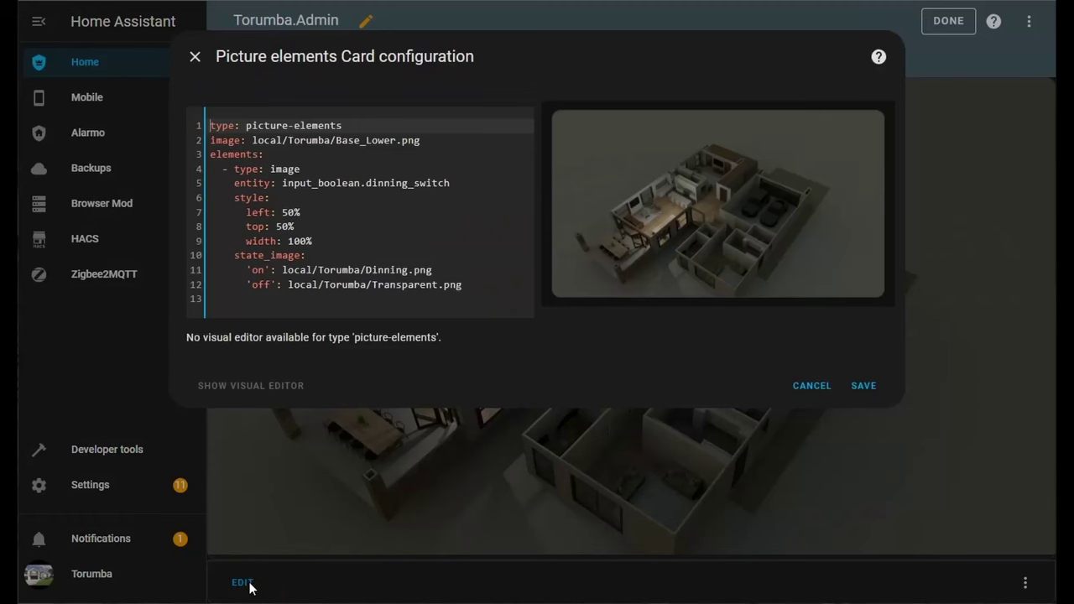
pyautogui.click(480, 285)
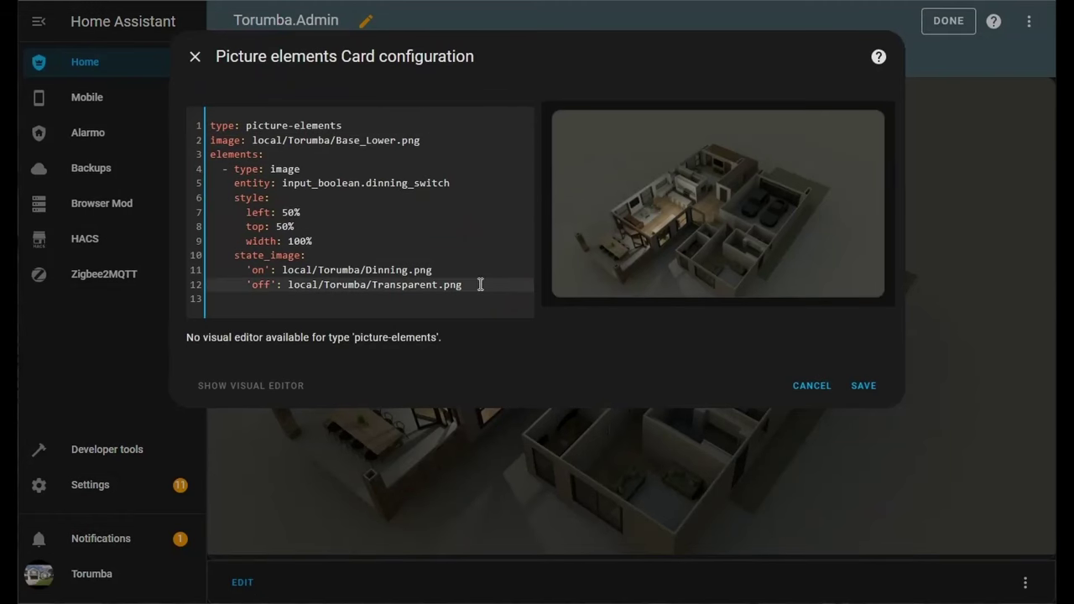
pyautogui.press('Return')
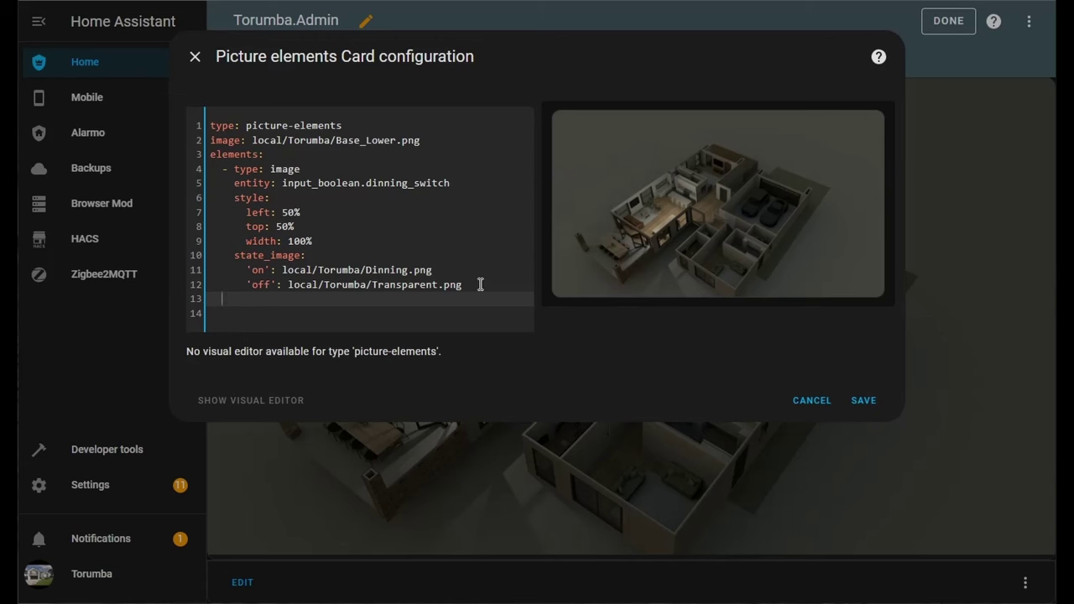
pyautogui.write('-')
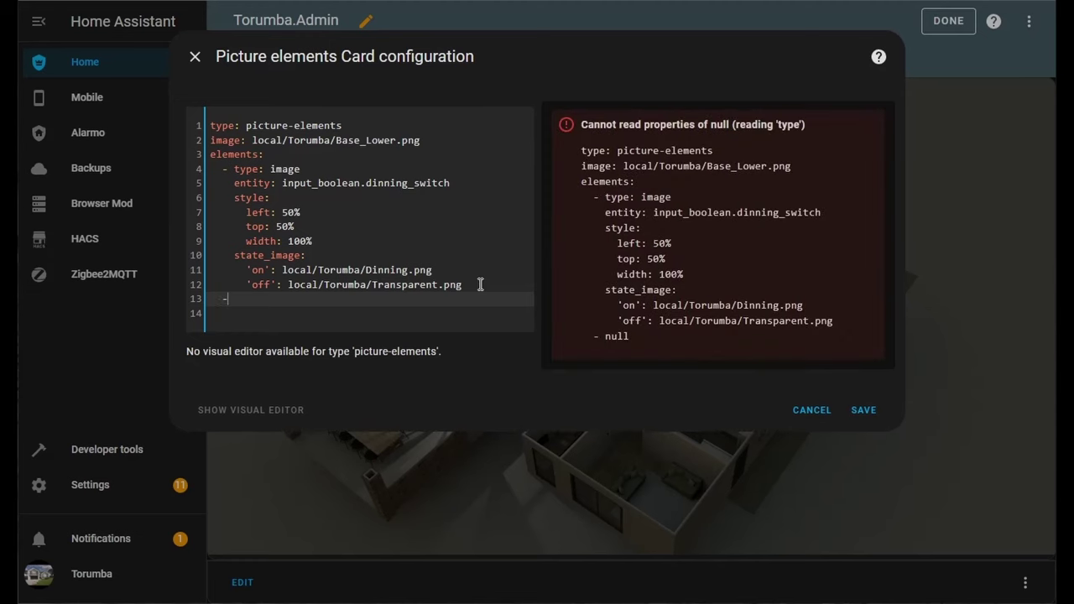
pyautogui.write(' type')
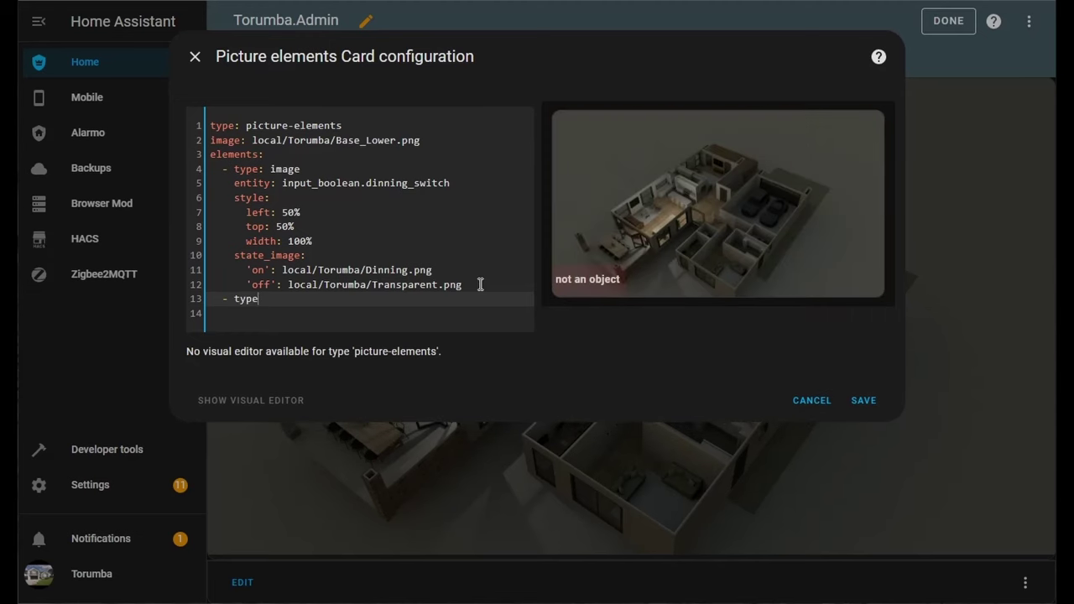
pyautogui.write(':')
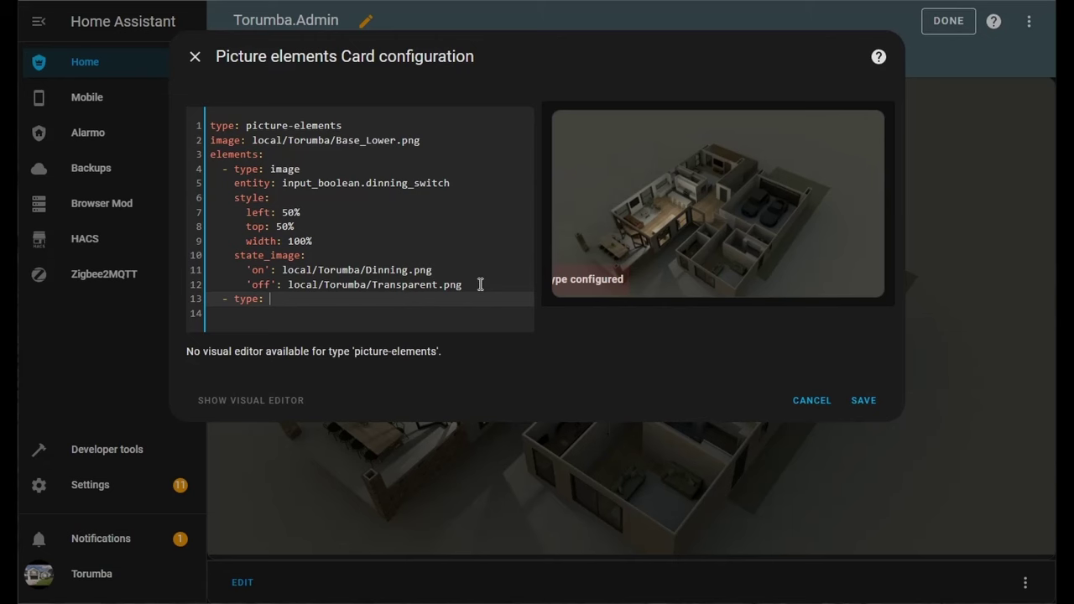
pyautogui.write('state')
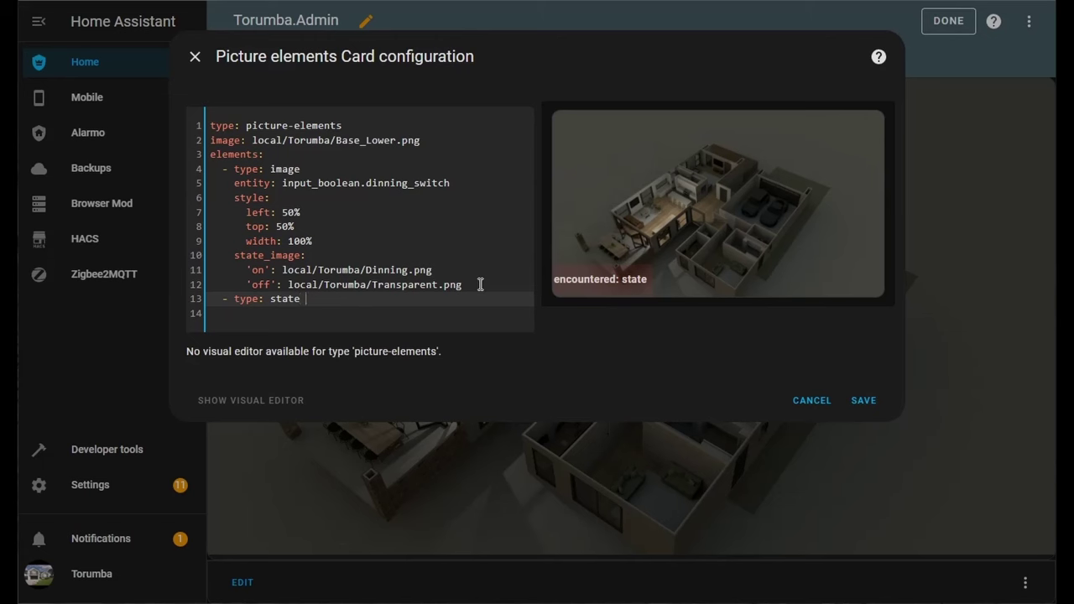
pyautogui.write('-icon')
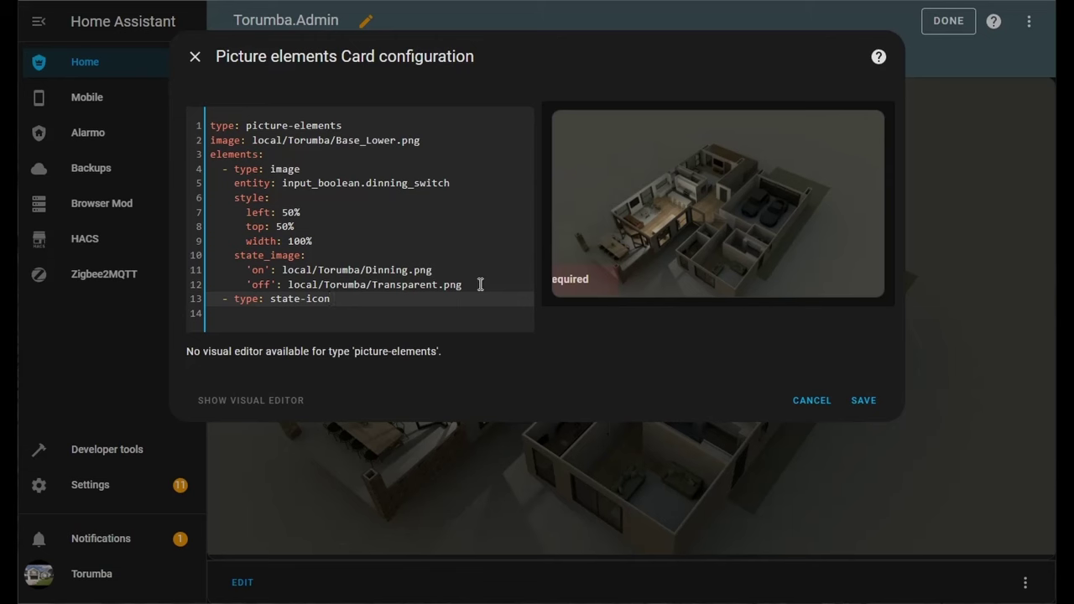
# Step: Give the state-icon element the same entity as the image element, input_boolean.dinning_switch
pyautogui.press('Return')
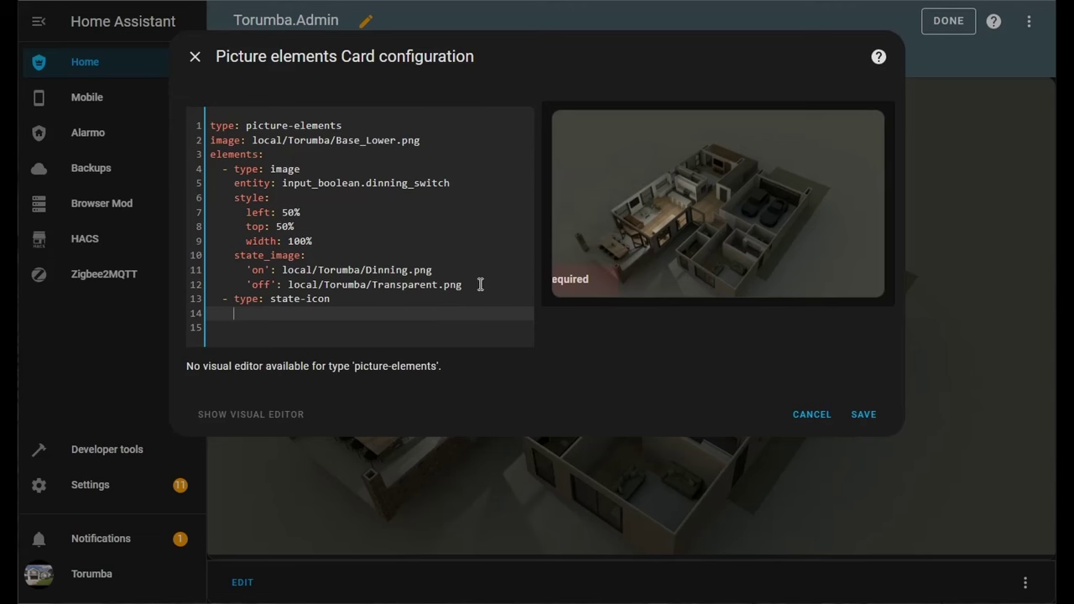
pyautogui.write('entity:')
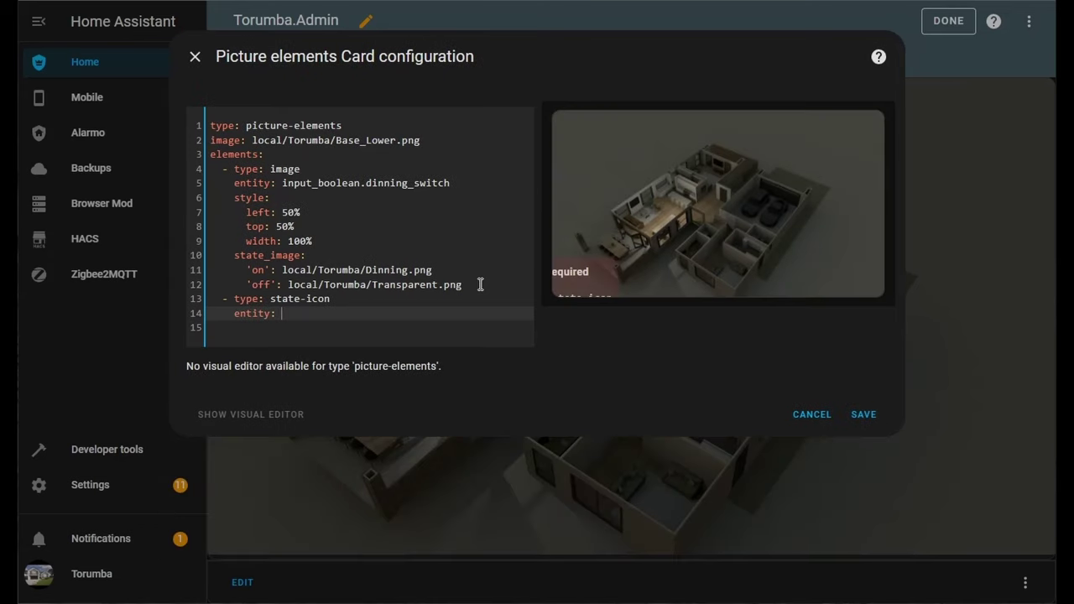
pyautogui.click(451, 183)
pyautogui.moveTo(452, 183); pyautogui.dragTo(283, 184)
pyautogui.hotkey('ctrl', 'c')
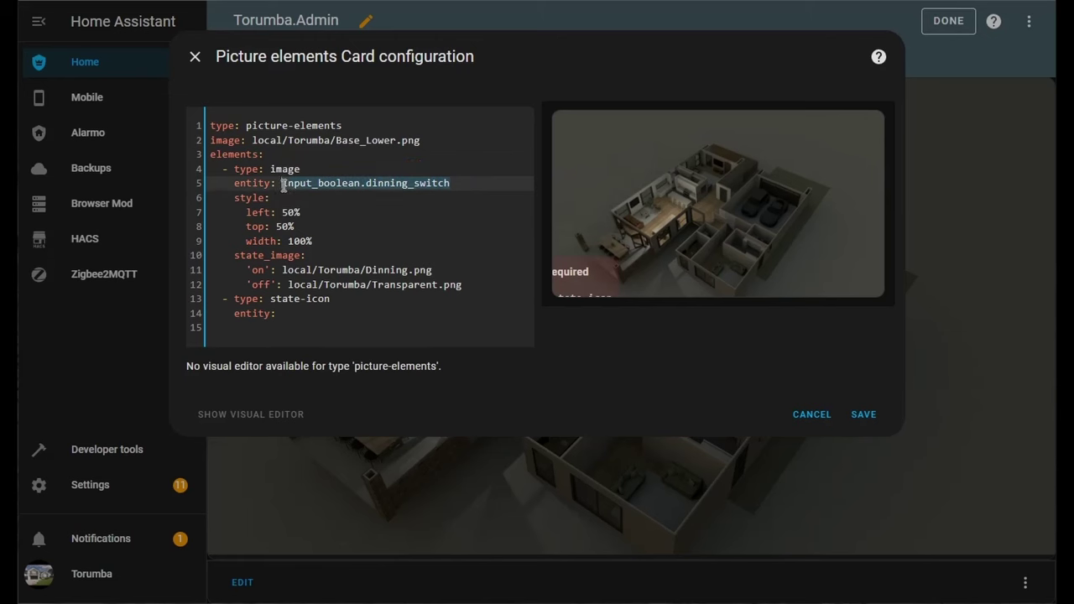
pyautogui.click(305, 312)
pyautogui.hotkey('ctrl', 'v')
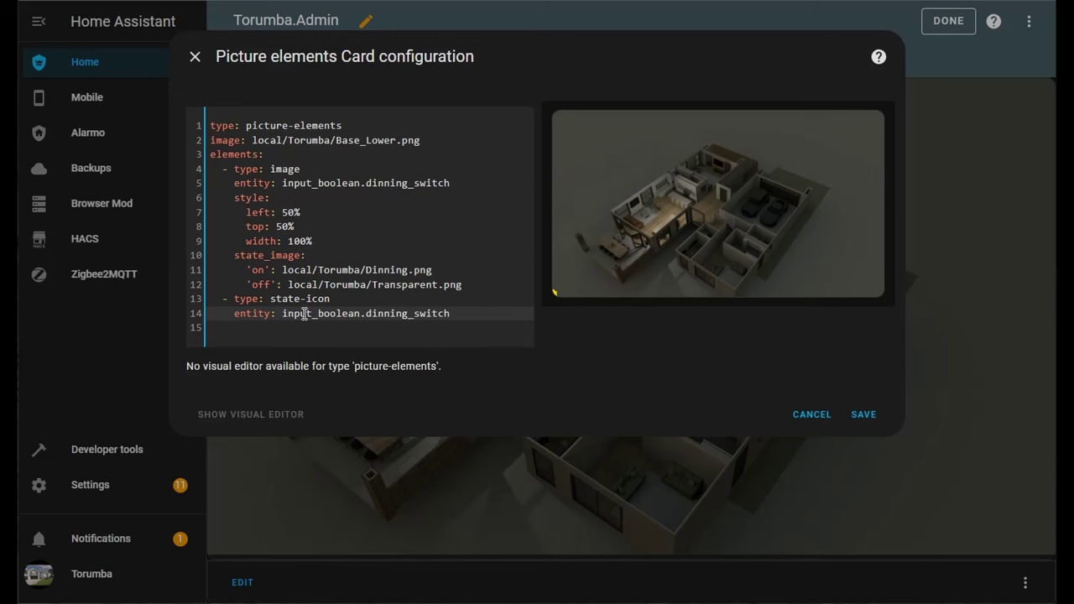
# Step: Add a tap_action block to the state-icon element with action: toggle
pyautogui.press('Return')
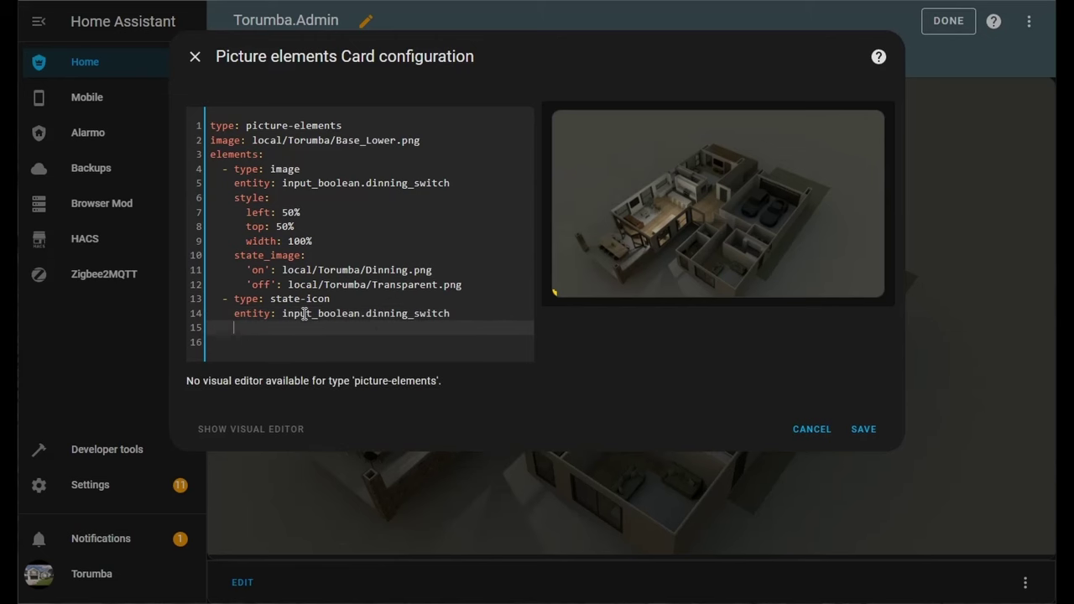
pyautogui.write('tap')
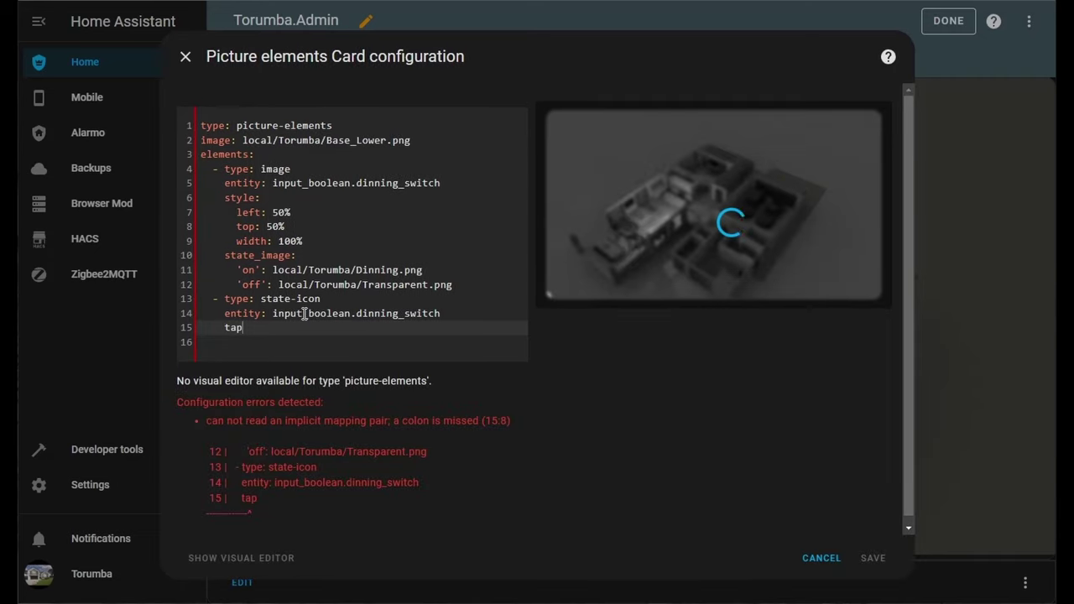
pyautogui.write('_ac')
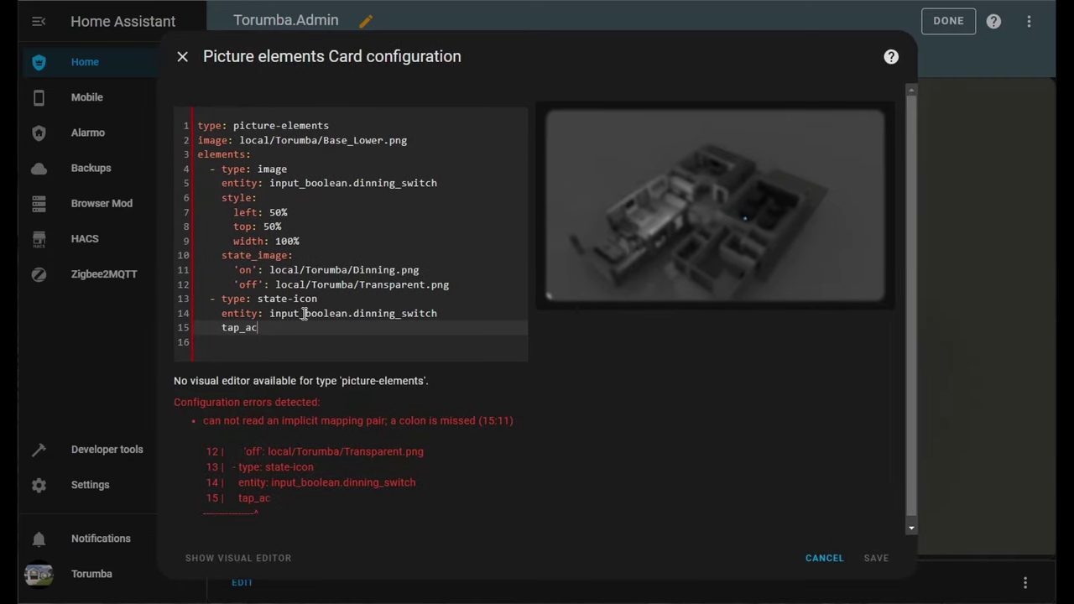
pyautogui.write('tion:')
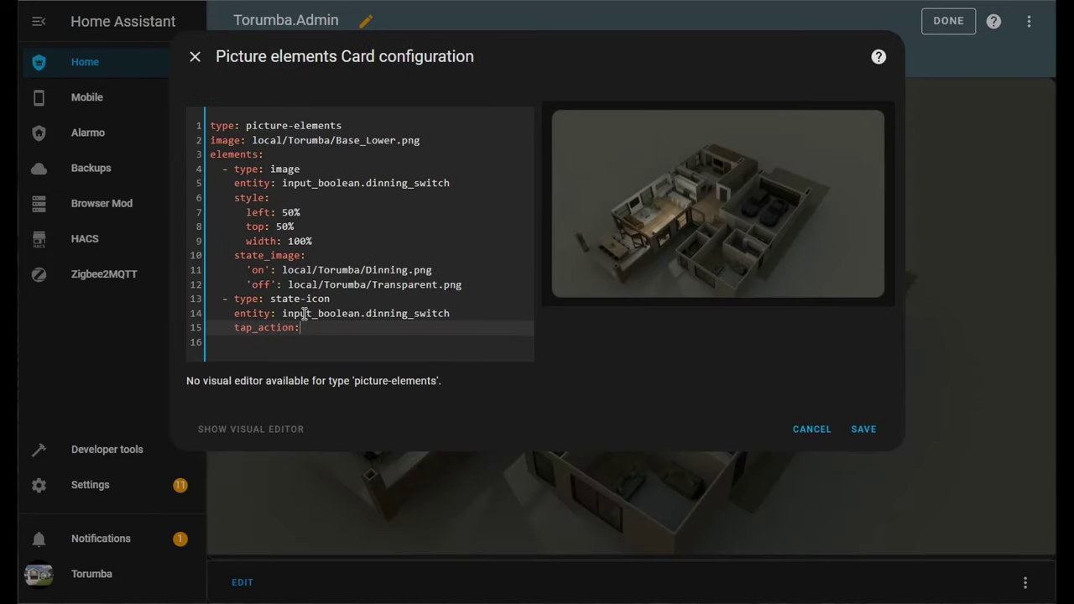
pyautogui.press('Return')
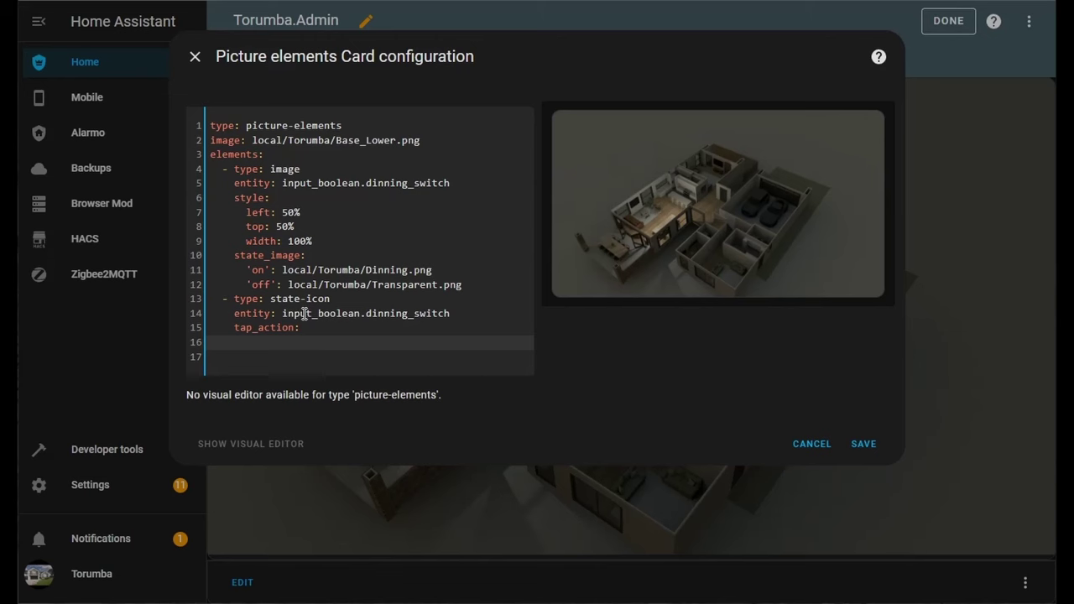
pyautogui.write('action: toggle')
pyautogui.click(223, 300)
pyautogui.write('-')
pyautogui.press('Delete')
pyautogui.click(359, 339)
# Step: Add a style block to the state-icon element with left: 50%
pyautogui.press('Return')
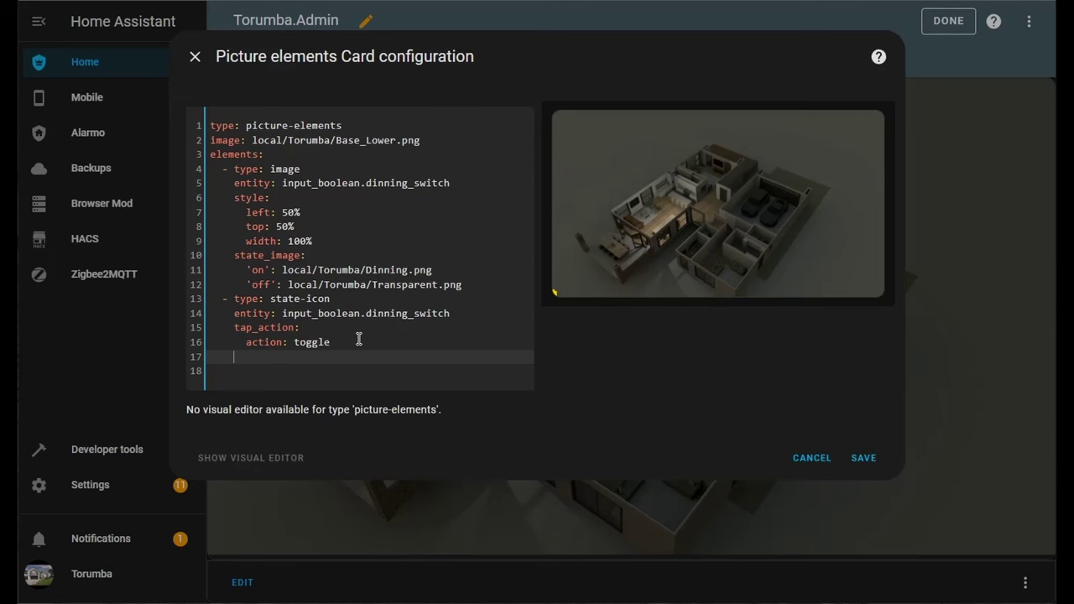
pyautogui.write('style:')
pyautogui.press('Return')
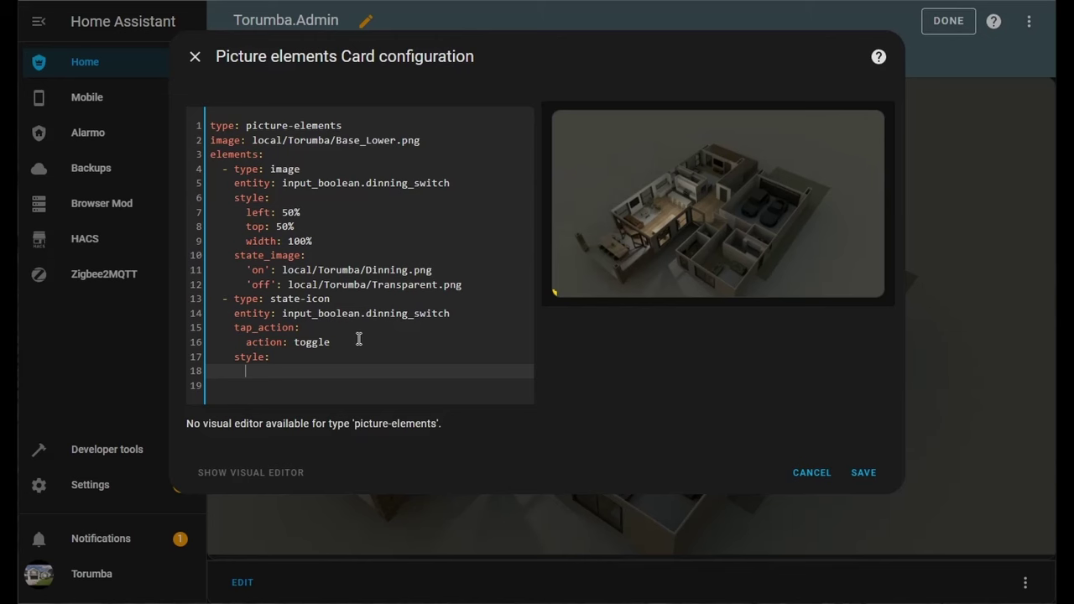
pyautogui.write('left:')
pyautogui.write('50%')
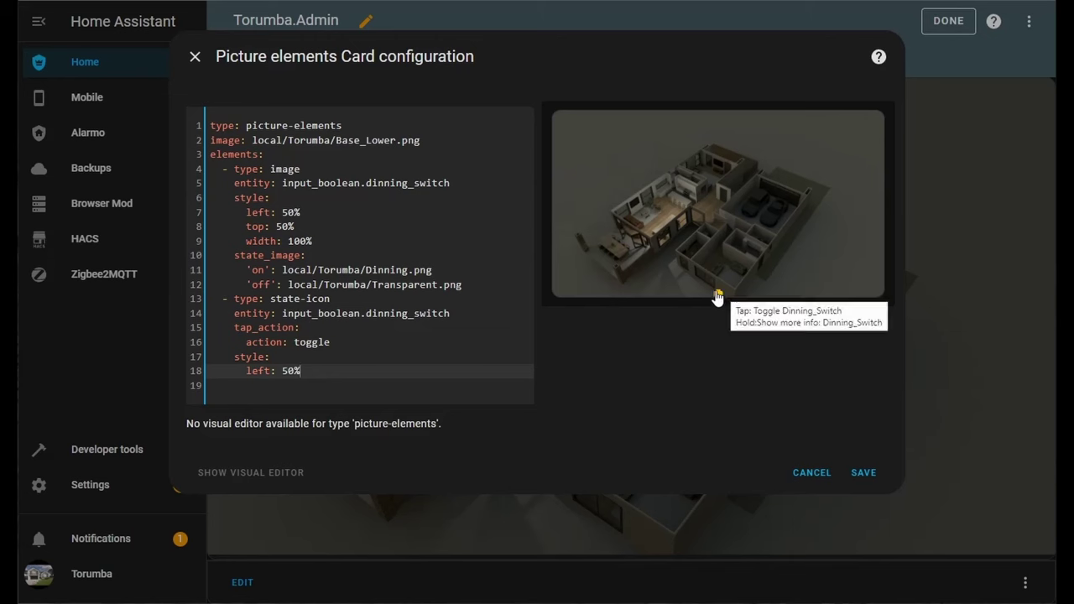
# Step: Position the state-icon by setting left: 10% and adding top: 05% to its style block
pyautogui.press('BackSpace')
pyautogui.write('1')
pyautogui.click(378, 370)
pyautogui.press('Return')
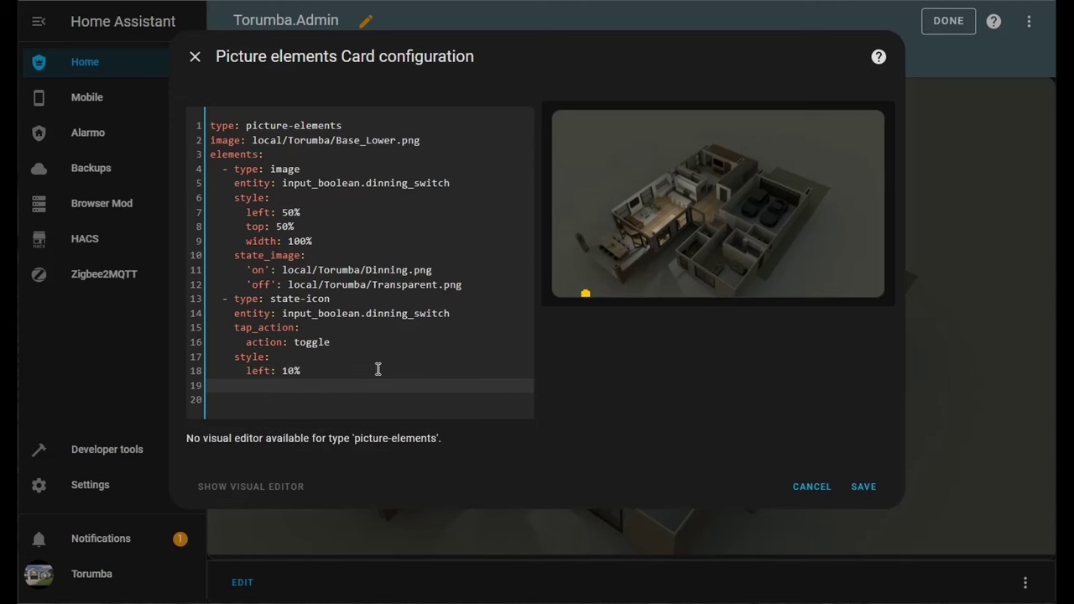
pyautogui.write('top: 20%')
pyautogui.click(282, 385)
pyautogui.press('BackSpace')
pyautogui.write('1')
pyautogui.press('BackSpace')
pyautogui.write('5')
pyautogui.click(306, 386)
# Step: Add rotate: 0deg to the state-icon's style block
pyautogui.press('Return')
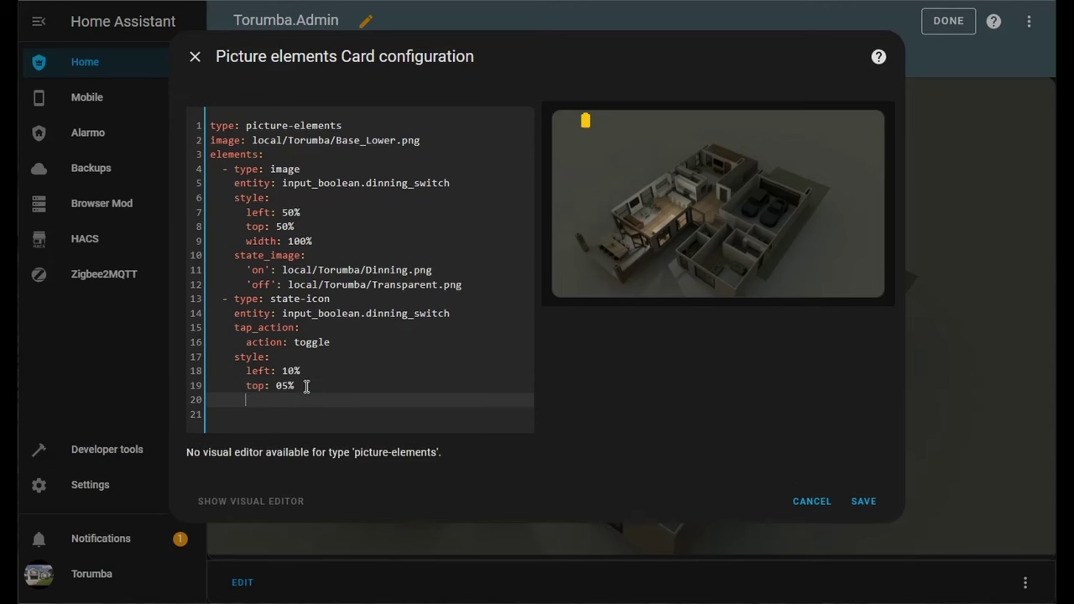
pyautogui.write('rotate: 0deg')
pyautogui.press('Left')
pyautogui.press('Left')
pyautogui.press('Left')
pyautogui.press('BackSpace')
pyautogui.write('90')
pyautogui.press('BackSpace')
pyautogui.press('BackSpace')
pyautogui.click(349, 402)
# Step: Add opacity: 1 to the state-icon's style block, trying 0.5 before settling on 1
pyautogui.press('Return')
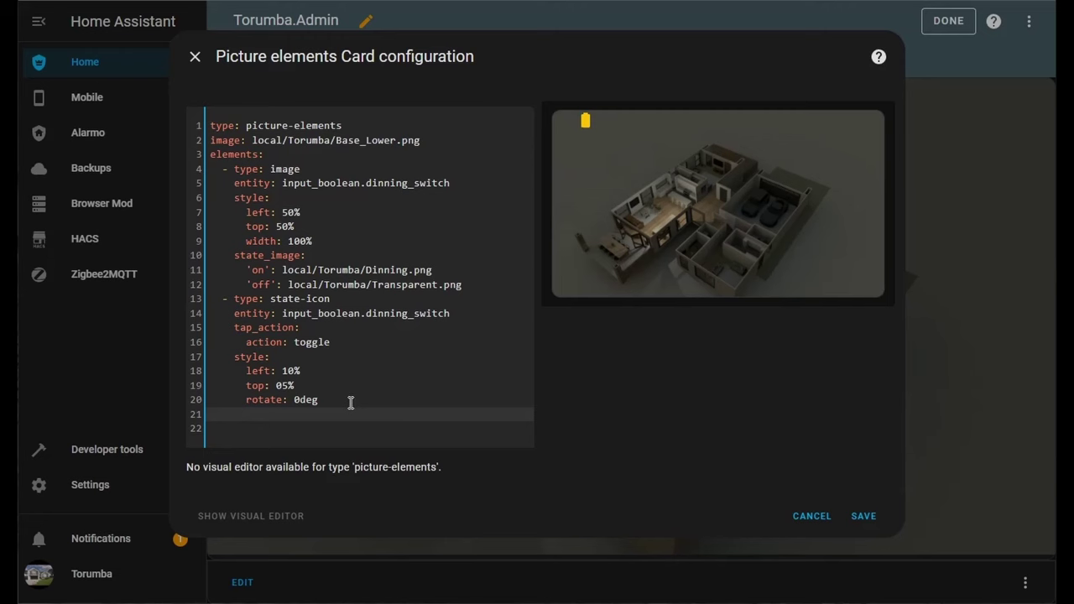
pyautogui.write('opa')
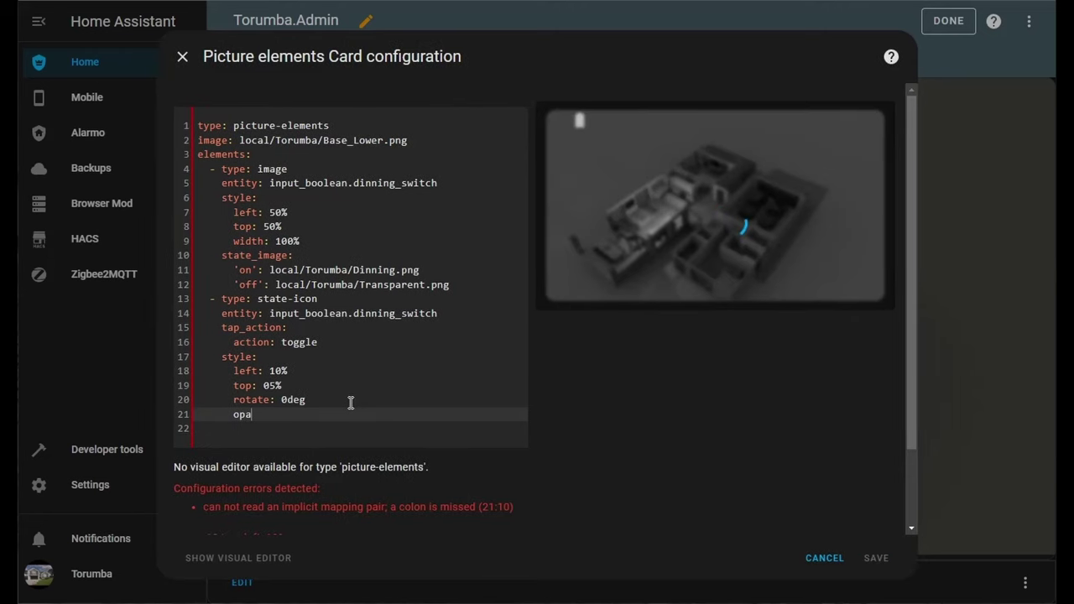
pyautogui.write('city: ')
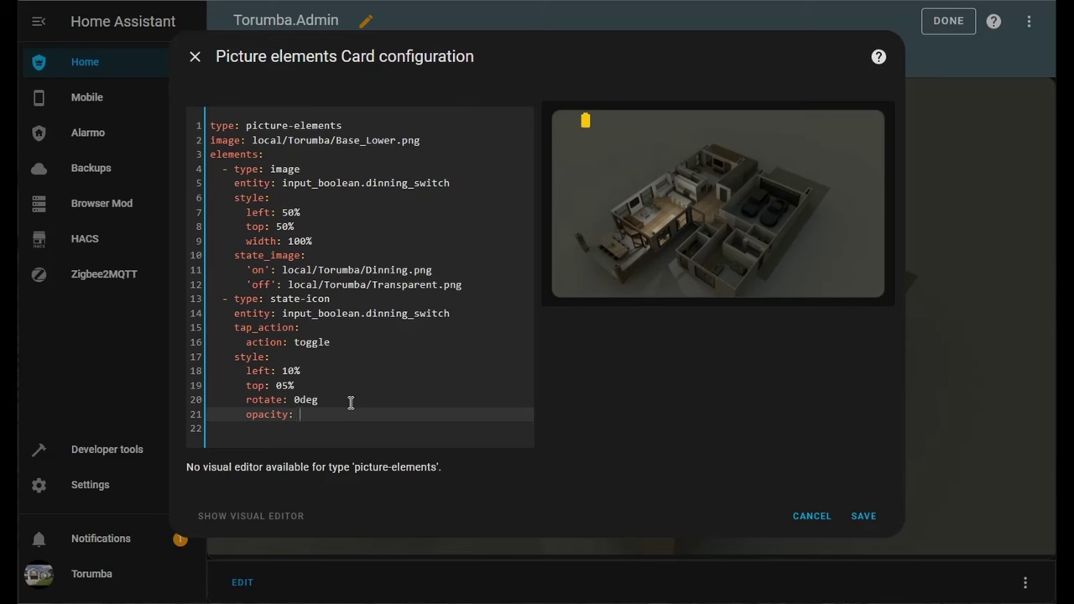
pyautogui.write('1')
pyautogui.press('BackSpace')
pyautogui.write('0.5')
pyautogui.press('BackSpace')
pyautogui.press('BackSpace')
pyautogui.press('BackSpace')
pyautogui.write('1')
# Step: Add a '--mdc-icon-size' property to the state-icon's style block
pyautogui.press('Return')
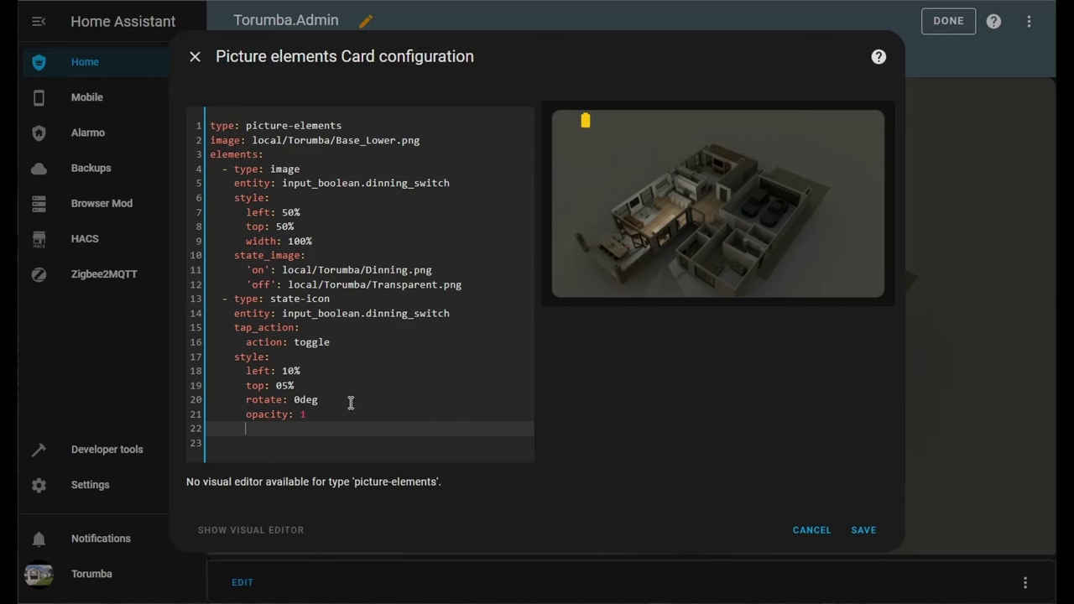
pyautogui.write("'--m")
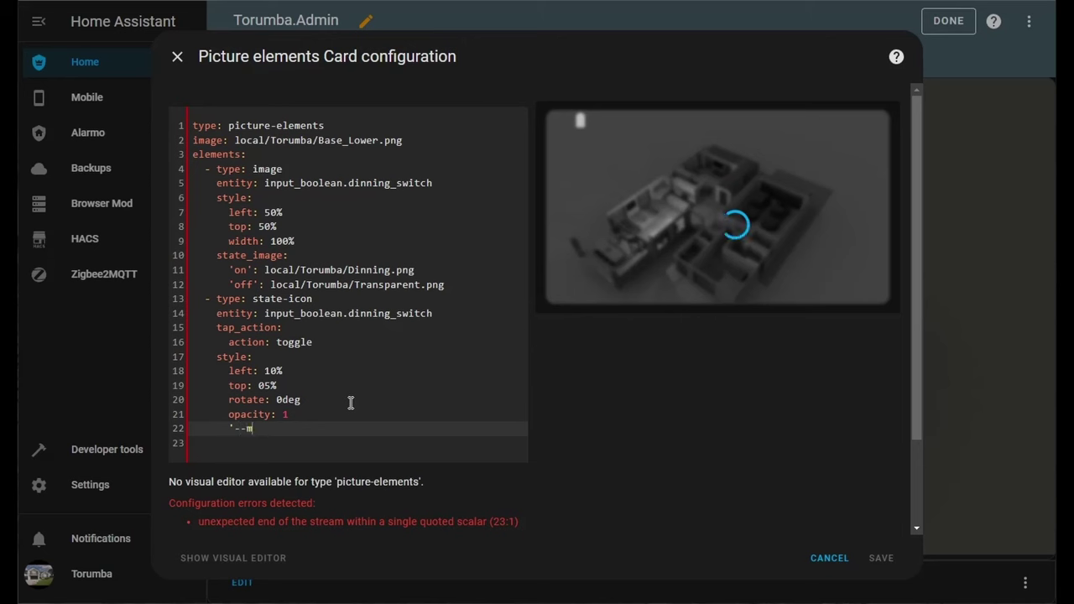
pyautogui.write('dc-icon-size;')
pyautogui.press('BackSpace')
pyautogui.write("'")
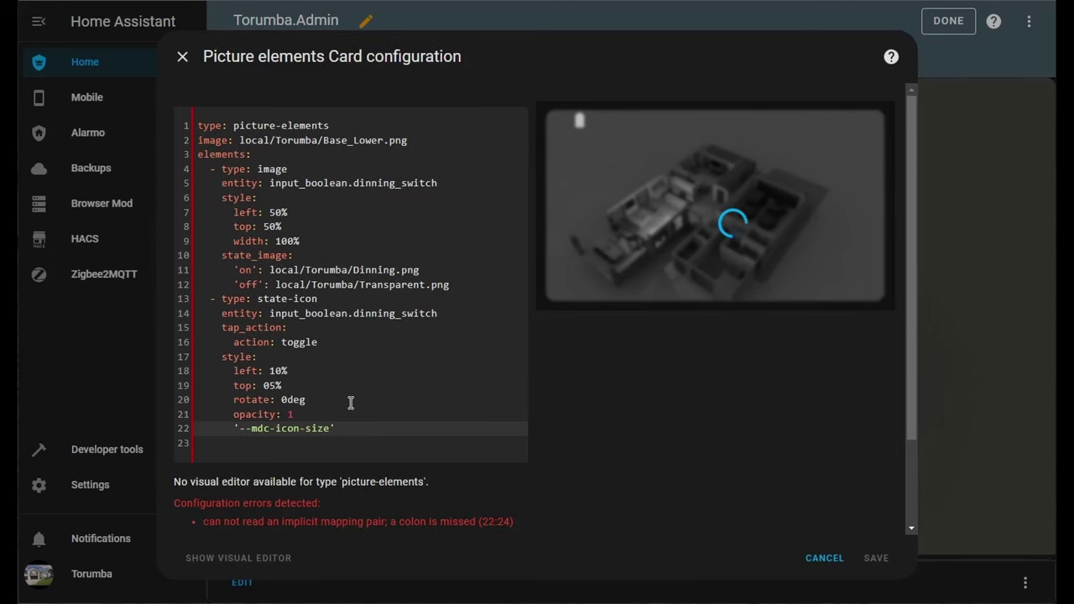
pyautogui.write(':')
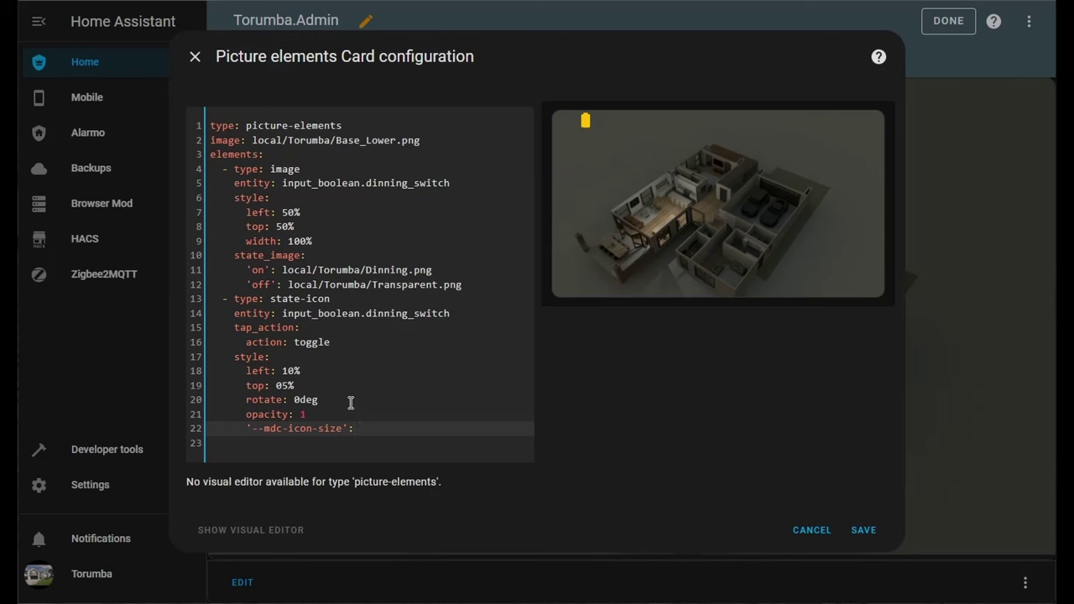
# Step: Give the '--mdc-icon-size' property a value of 10px
pyautogui.write(' 20')
pyautogui.press('BackSpace')
pyautogui.press('BackSpace')
pyautogui.write('1')
pyautogui.press('BackSpace')
pyautogui.write('5')
pyautogui.press('BackSpace')
pyautogui.write('1')
pyautogui.press('BackSpace')
pyautogui.write('05')
pyautogui.write('p')
pyautogui.write('x')
pyautogui.press('Left')
pyautogui.press('Left')
pyautogui.press('BackSpace')
pyautogui.press('BackSpace')
pyautogui.write('10')
pyautogui.press('Down')
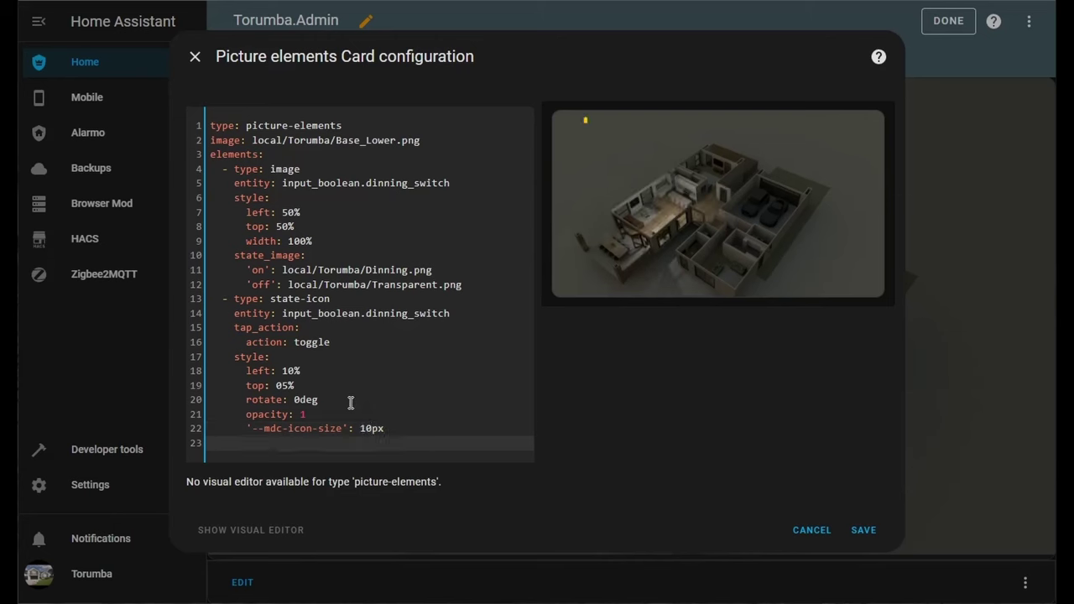
# Step: Add '--paper-item-icon-color': white to the state-icon's style block and toggle the dining icon in the card preview
pyautogui.press('Left')
pyautogui.press('Return')
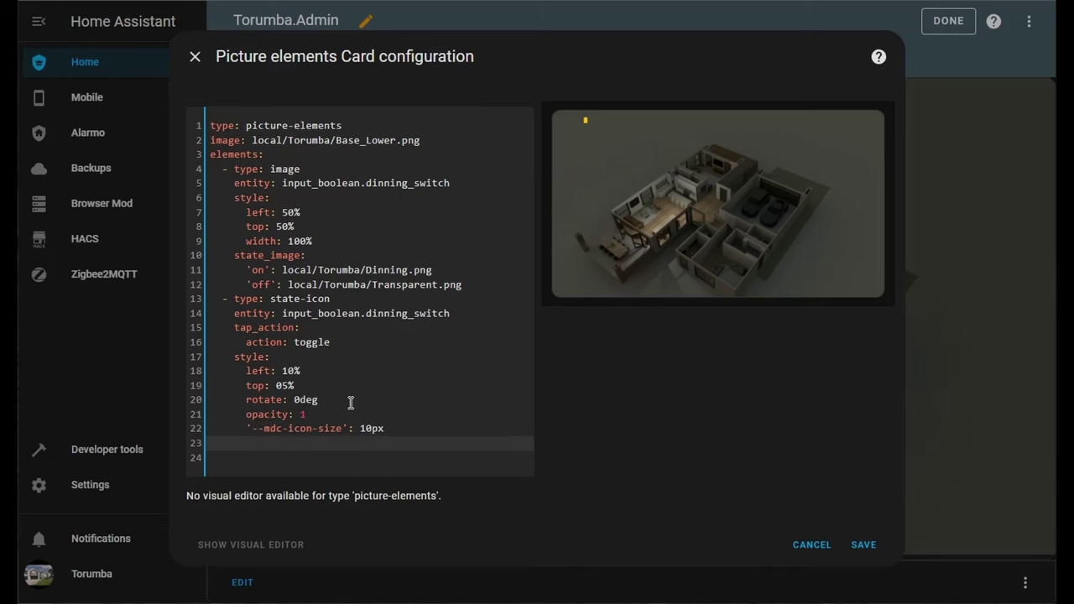
pyautogui.write("'")
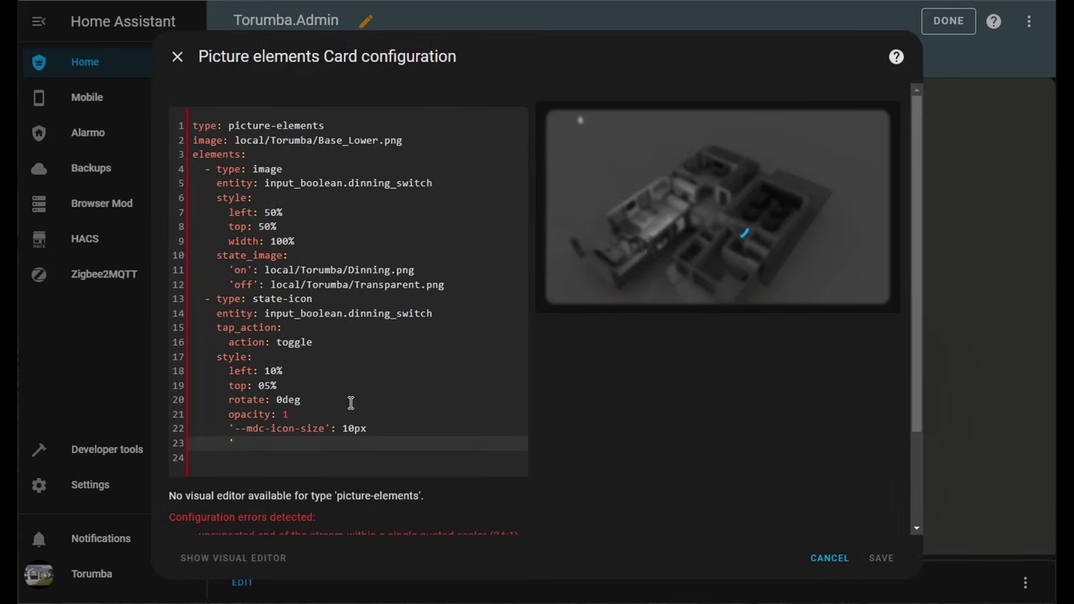
pyautogui.write("--paper-item-icon-color':")
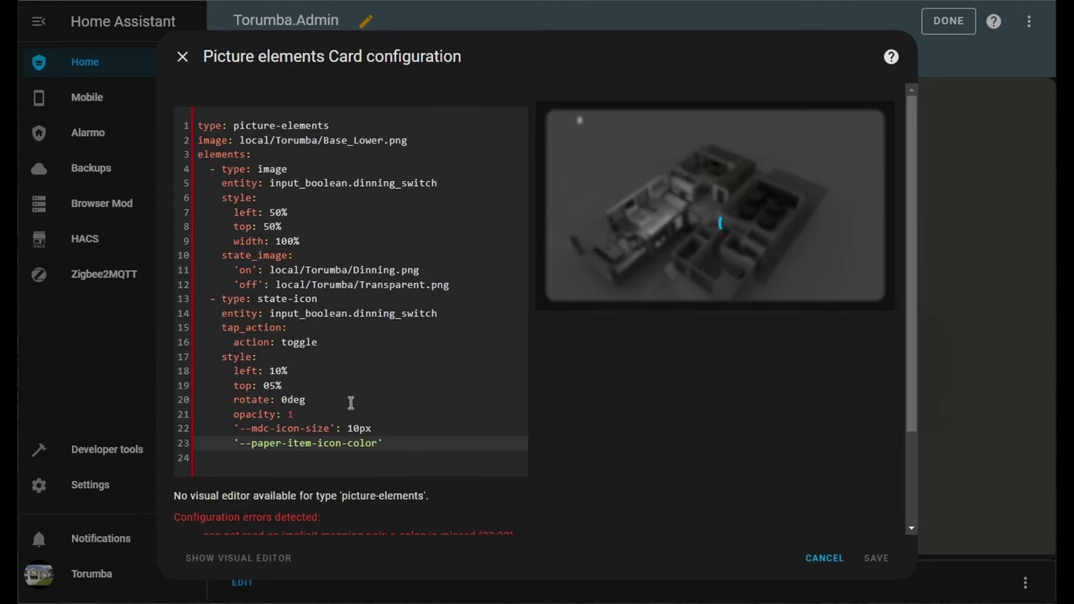
pyautogui.write(' white')
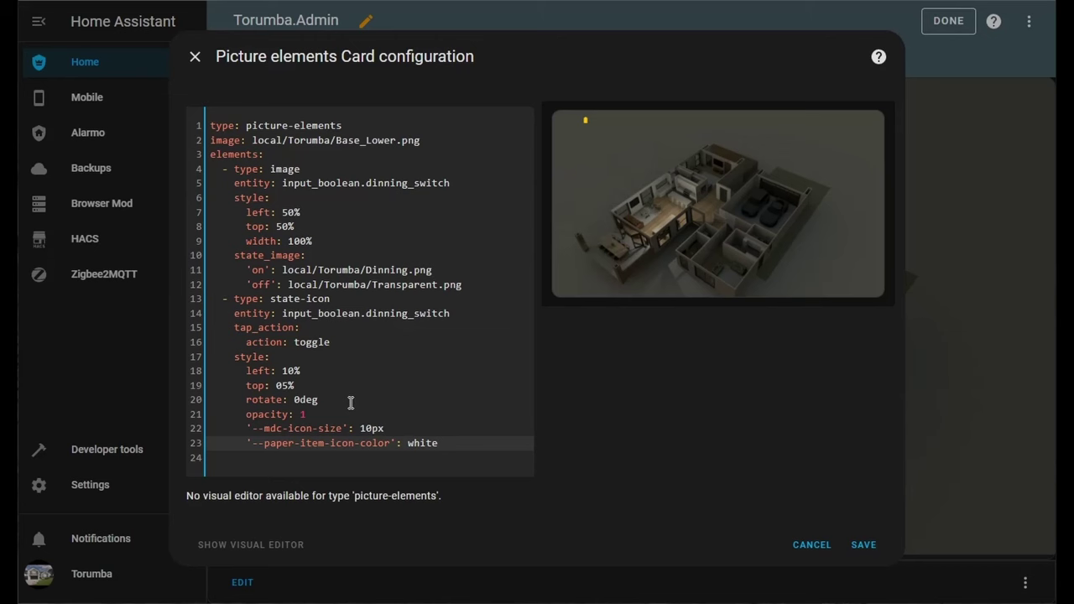
pyautogui.press('BackSpace')
pyautogui.press('BackSpace')
pyautogui.press('BackSpace')
pyautogui.press('BackSpace')
pyautogui.write('hite')
pyautogui.click(585, 127)
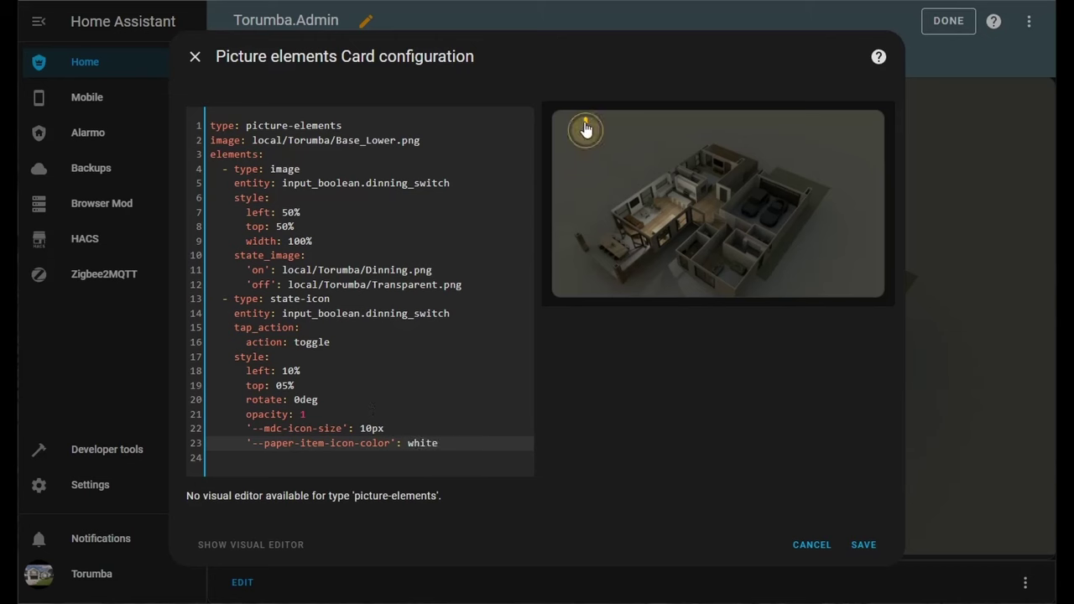
# Step: Try green as the state-icon's '--paper-item-icon-color' value
pyautogui.click(463, 443)
pyautogui.press('BackSpace')
pyautogui.press('BackSpace')
pyautogui.press('BackSpace')
pyautogui.press('BackSpace')
pyautogui.press('BackSpace')
pyautogui.write('green')
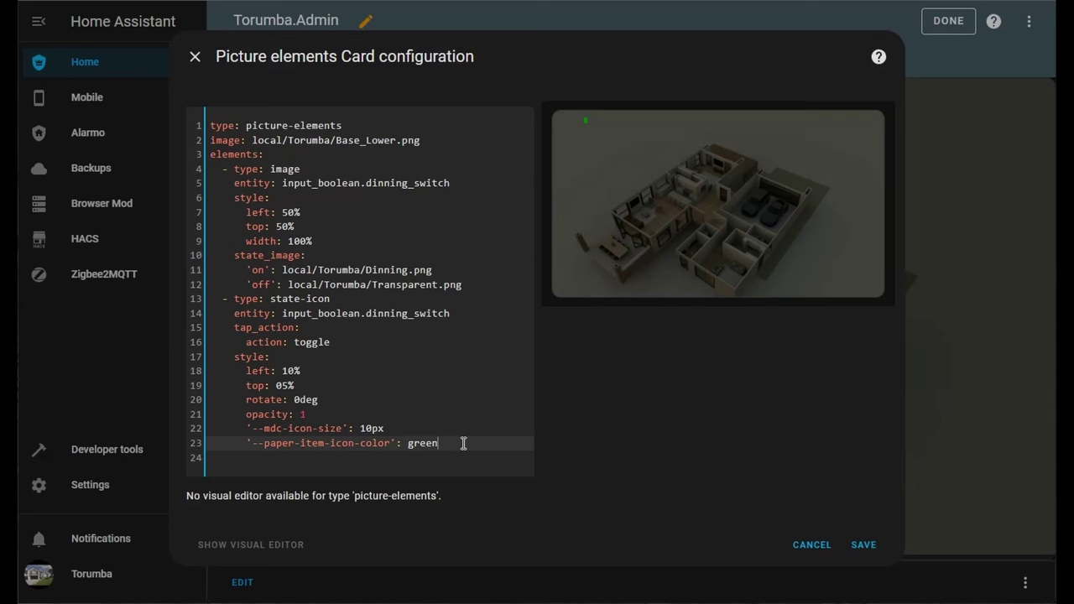
# Step: Try red as the icon color and set '--paper-item-icon-color' back to white
pyautogui.press('BackSpace')
pyautogui.press('BackSpace')
pyautogui.press('BackSpace')
pyautogui.press('BackSpace')
pyautogui.press('BackSpace')
pyautogui.write('red')
pyautogui.press('BackSpace')
pyautogui.press('BackSpace')
pyautogui.press('BackSpace')
pyautogui.write('white')
# Step: Save the card and toggle the dining light with its icon on the floor plan
pyautogui.click(863, 544)
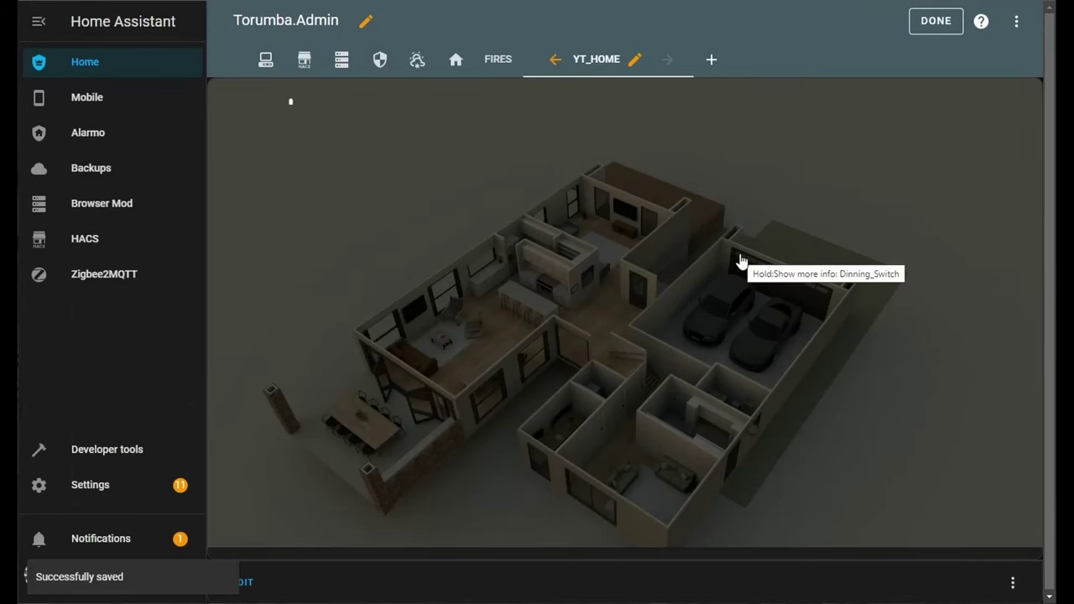
pyautogui.click(291, 105)
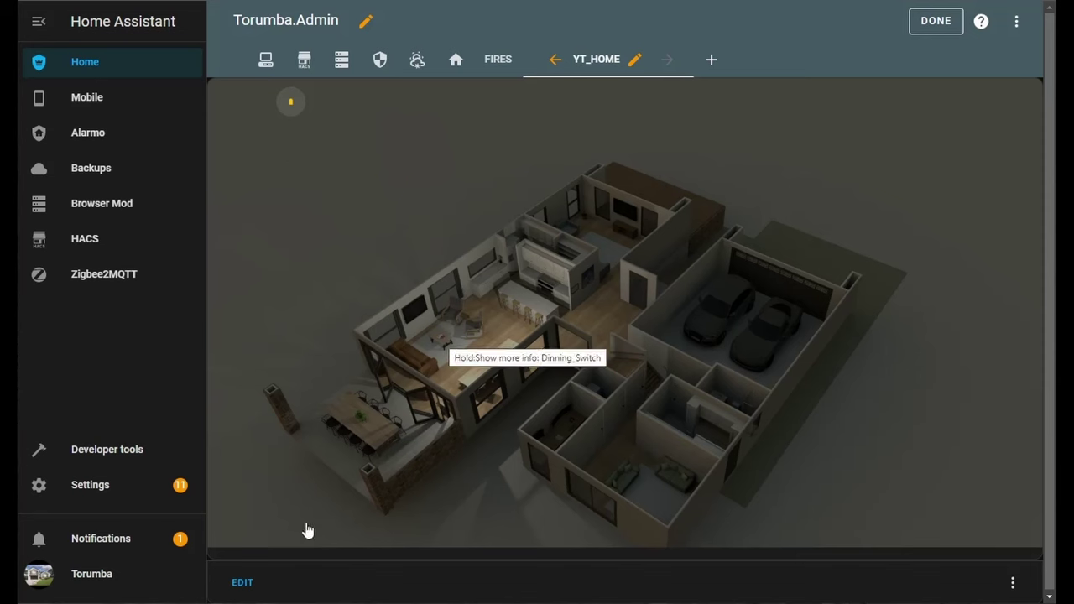
# Step: Reopen the card's configuration and duplicate the dining image element directly below the original
pyautogui.click(248, 581)
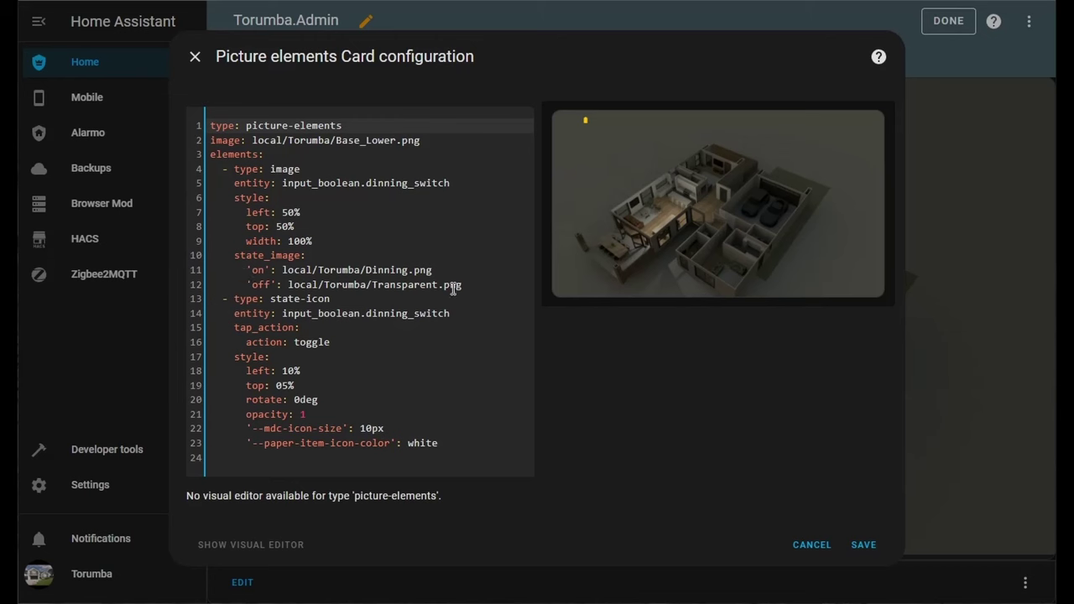
pyautogui.moveTo(466, 284); pyautogui.dragTo(202, 167)
pyautogui.hotkey('ctrl', 'c')
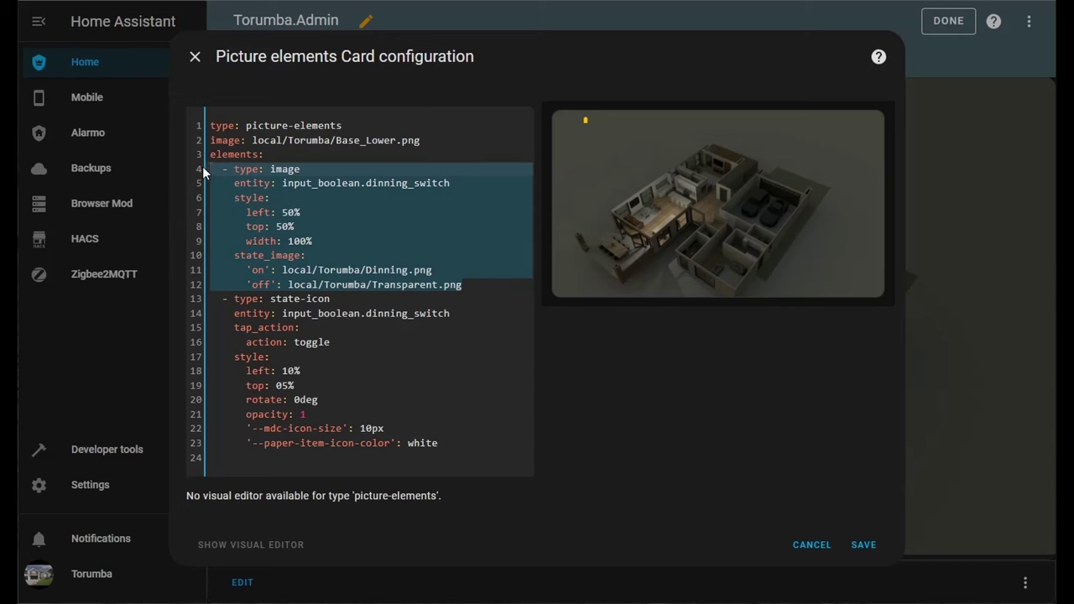
pyautogui.click(473, 285)
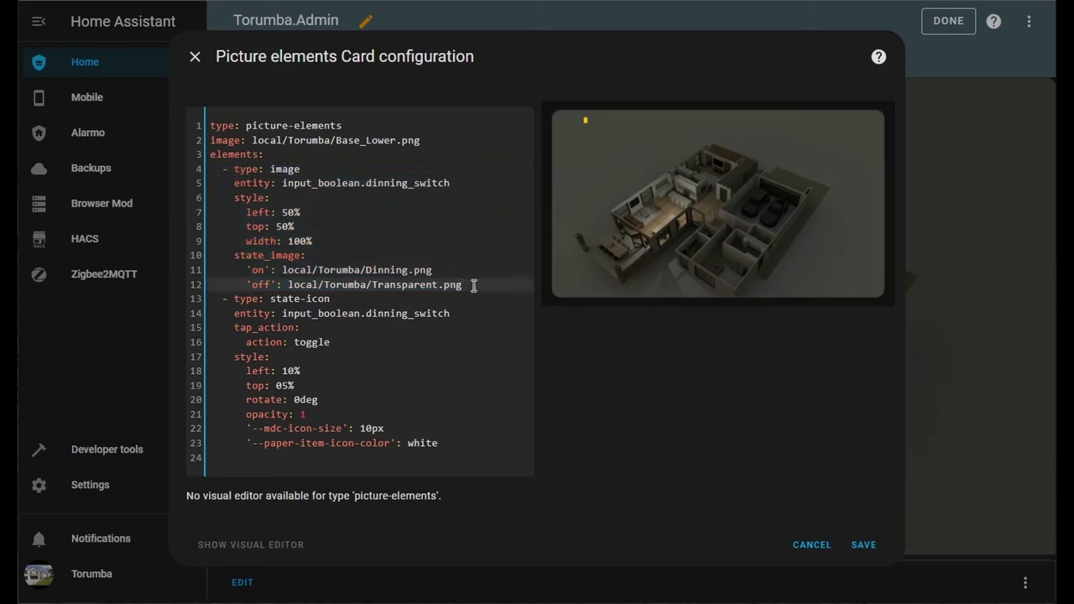
pyautogui.press('Return')
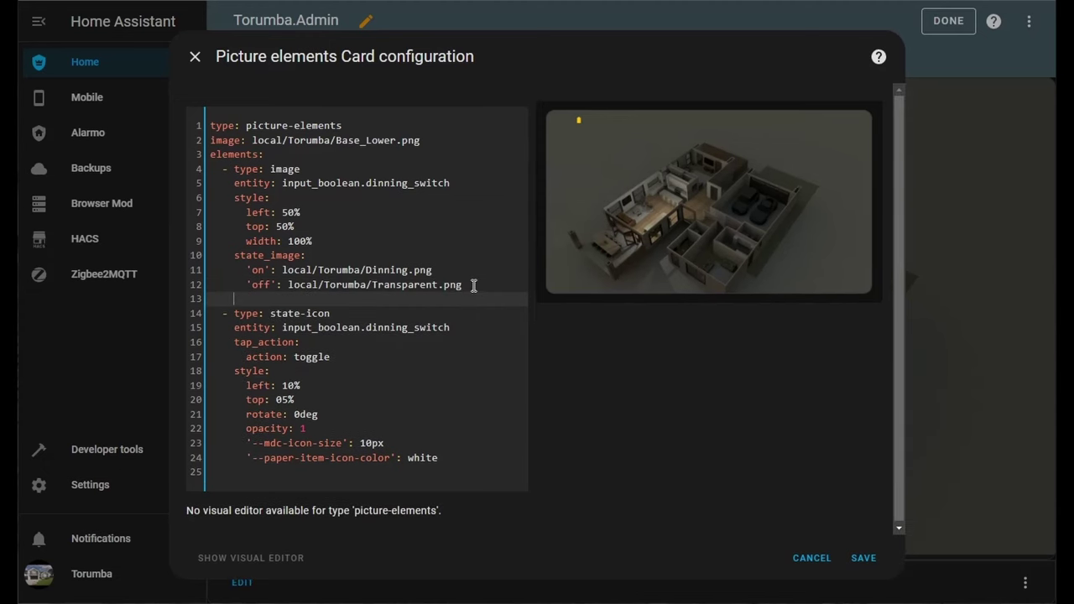
pyautogui.hotkey('ctrl', 'v')
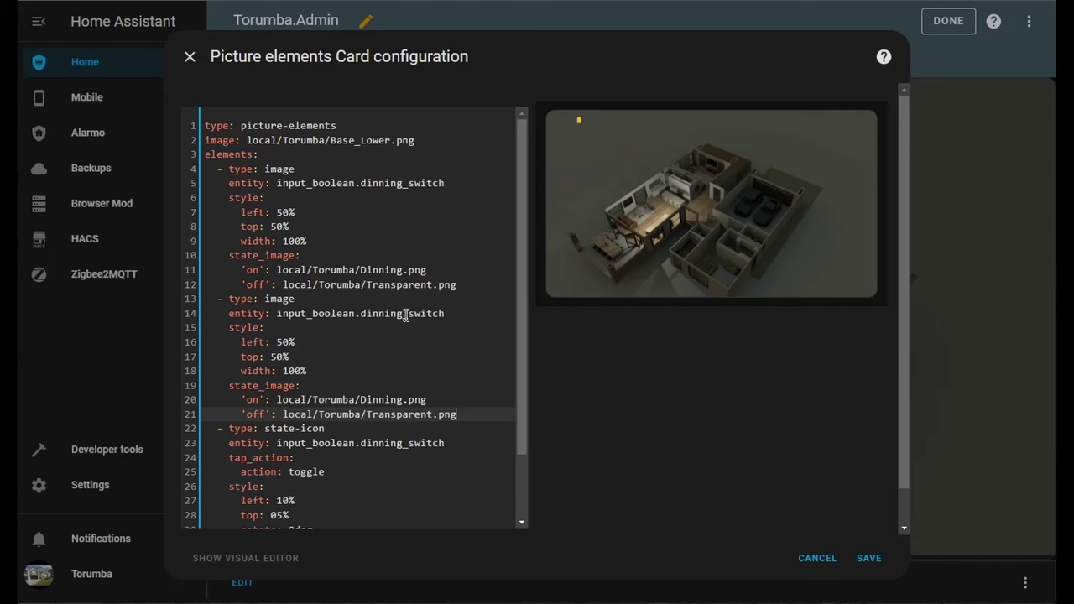
# Step: Change the duplicated image element's entity to input_boolean.family_switch
pyautogui.click(437, 314)
pyautogui.press('BackSpace')
pyautogui.press('BackSpace')
pyautogui.press('BackSpace')
pyautogui.press('BackSpace')
pyautogui.press('BackSpace')
pyautogui.press('BackSpace')
pyautogui.press('BackSpace')
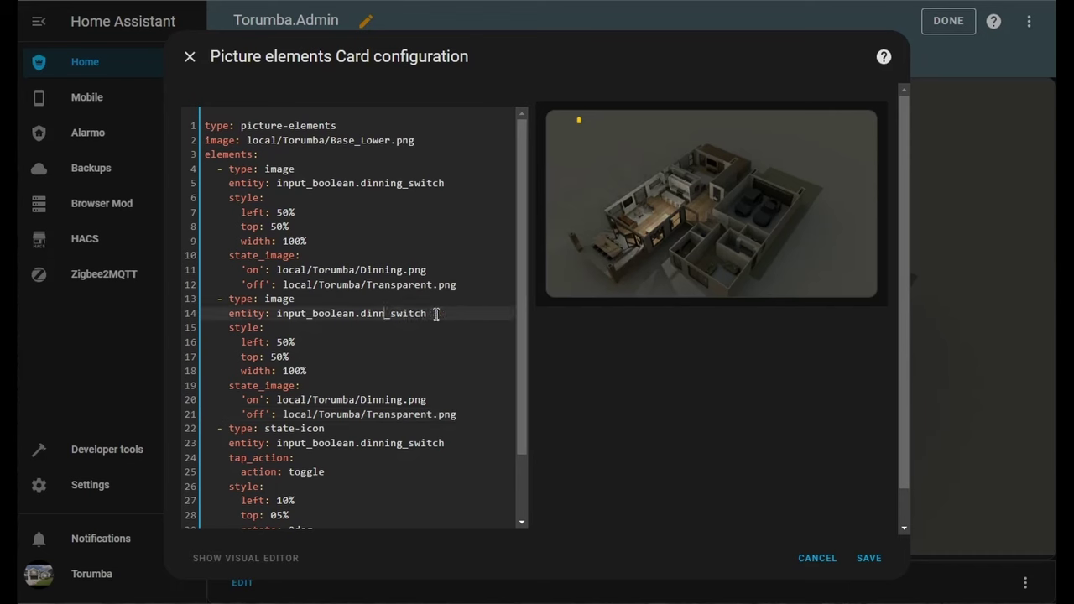
pyautogui.write('family_switch')
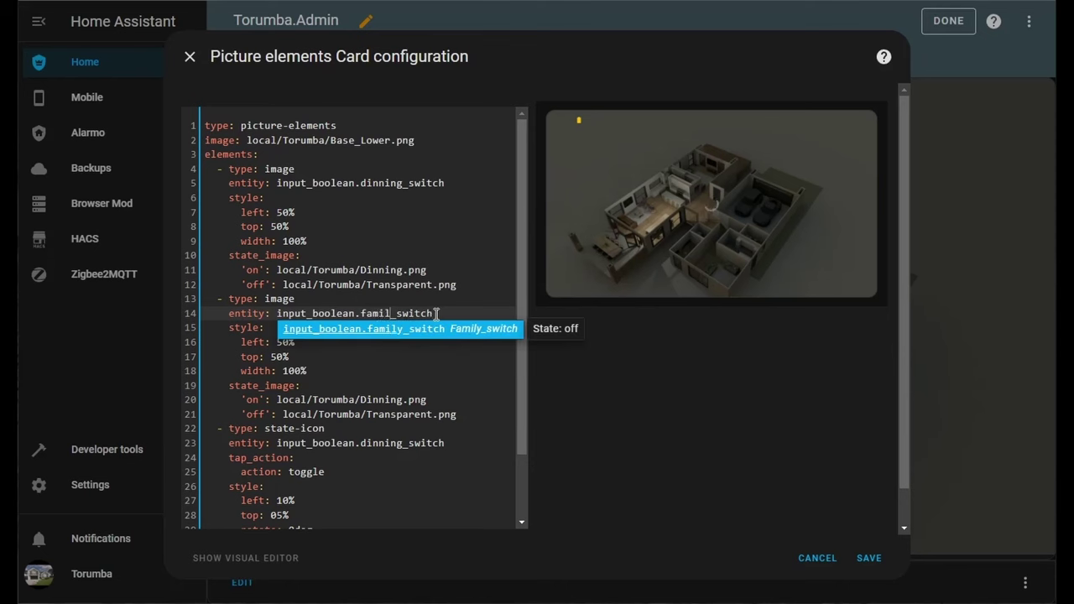
pyautogui.press('Return')
pyautogui.press('Delete')
pyautogui.press('Delete')
pyautogui.press('Delete')
pyautogui.press('Delete')
pyautogui.press('Delete')
pyautogui.press('Delete')
pyautogui.press('Delete')
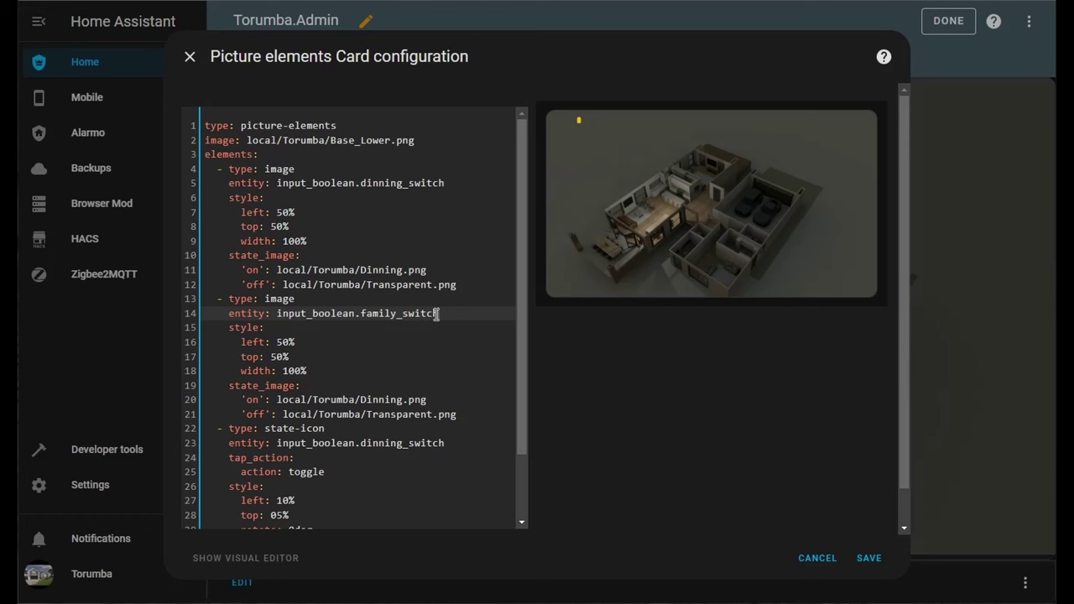
# Step: Change the duplicated image element's 'on' state image to local/Torumba/Family.png
pyautogui.click(438, 399)
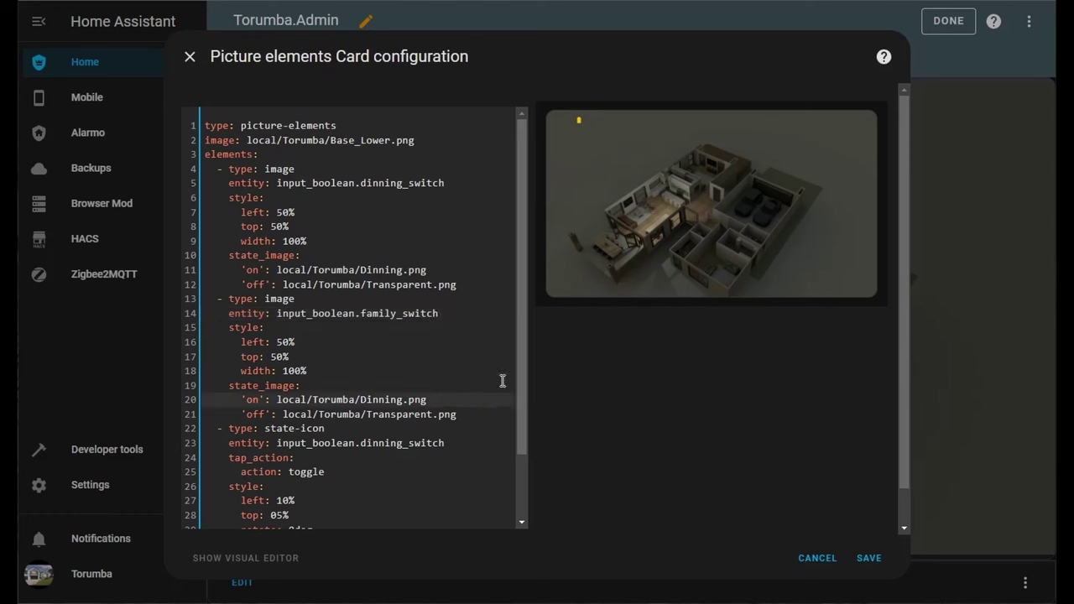
pyautogui.press('BackSpace')
pyautogui.press('BackSpace')
pyautogui.press('BackSpace')
pyautogui.press('BackSpace')
pyautogui.press('BackSpace')
pyautogui.press('BackSpace')
pyautogui.press('BackSpace')
pyautogui.write('Family')
# Step: Duplicate the whole dining state-icon element at the end of the configuration, aligned with the original's indentation
pyautogui.scroll(-2, 436, 300)
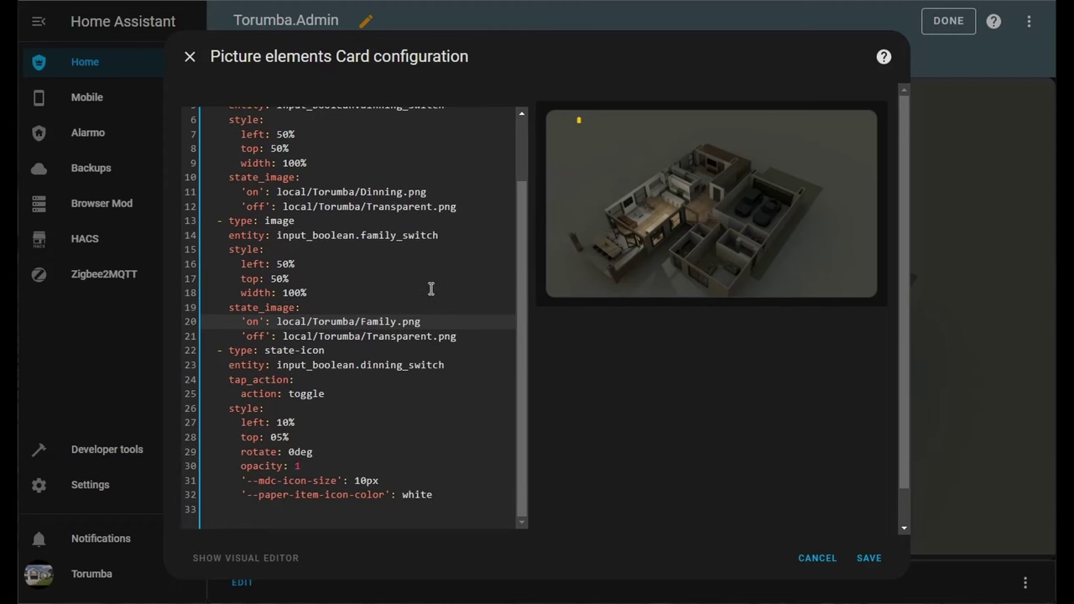
pyautogui.moveTo(204, 351); pyautogui.dragTo(459, 494)
pyautogui.hotkey('ctrl', 'c')
pyautogui.click(461, 494)
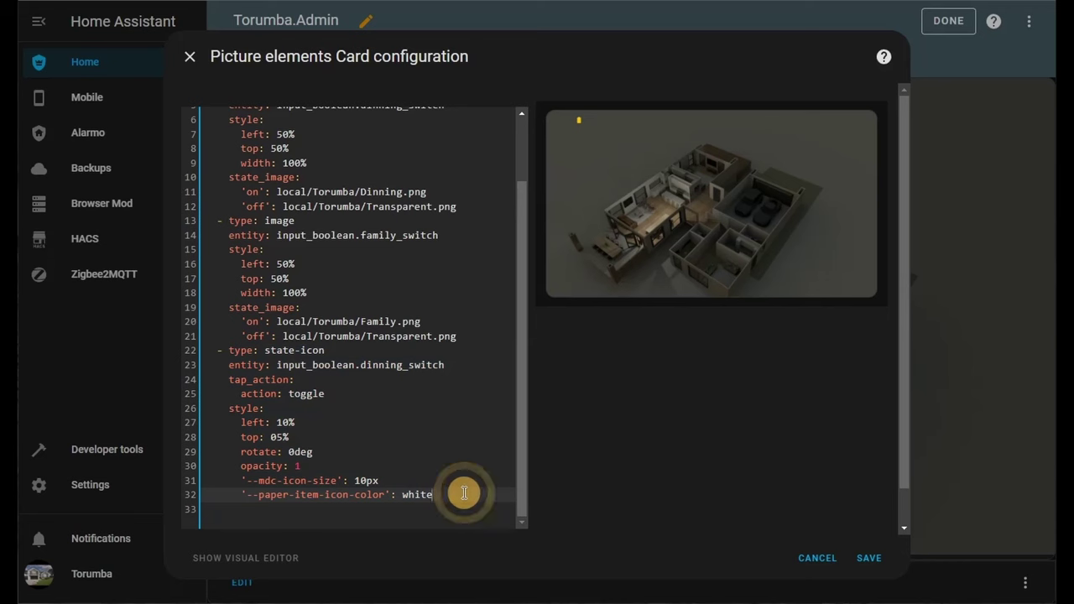
pyautogui.press('Return')
pyautogui.hotkey('ctrl', 'v')
pyautogui.hotkey('ctrl', 'z')
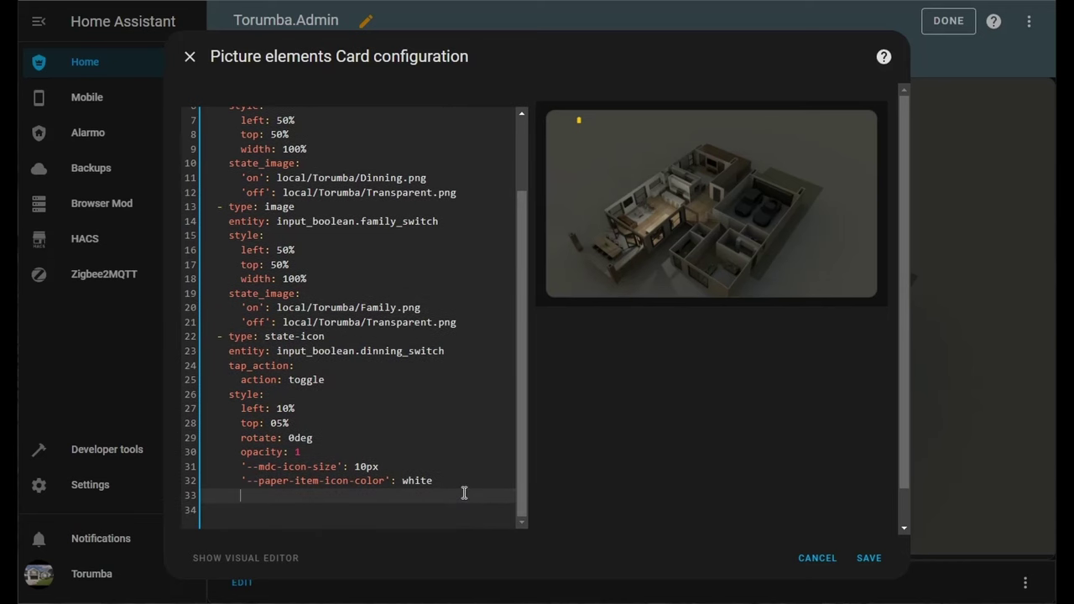
pyautogui.click(211, 494)
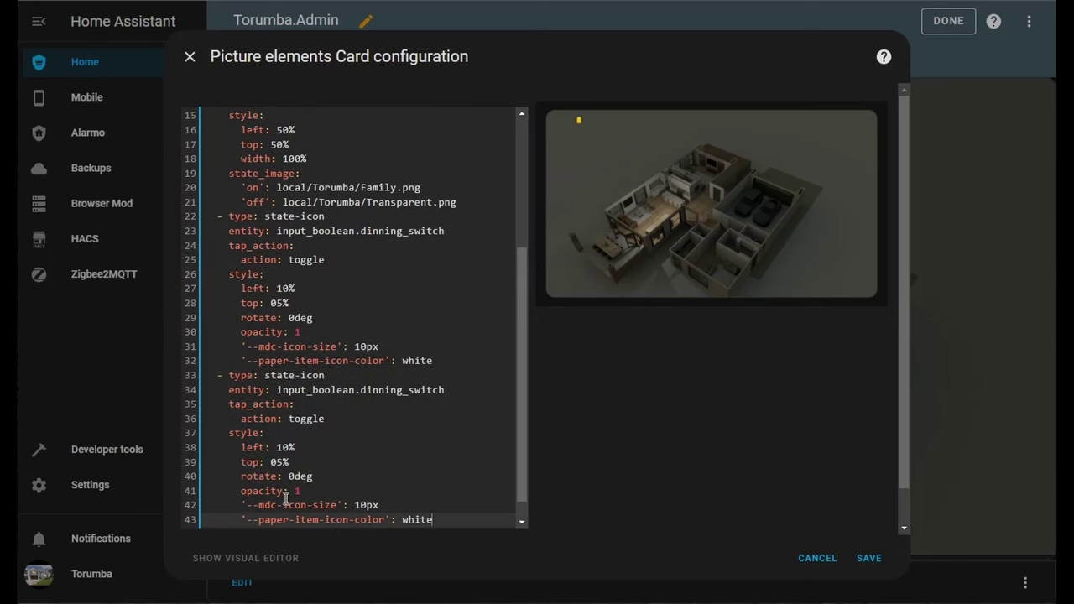
pyautogui.hotkey('ctrl', 'v')
# Step: Change the duplicated state-icon's entity to input_boolean.family_switch
pyautogui.click(373, 390)
pyautogui.click(363, 391)
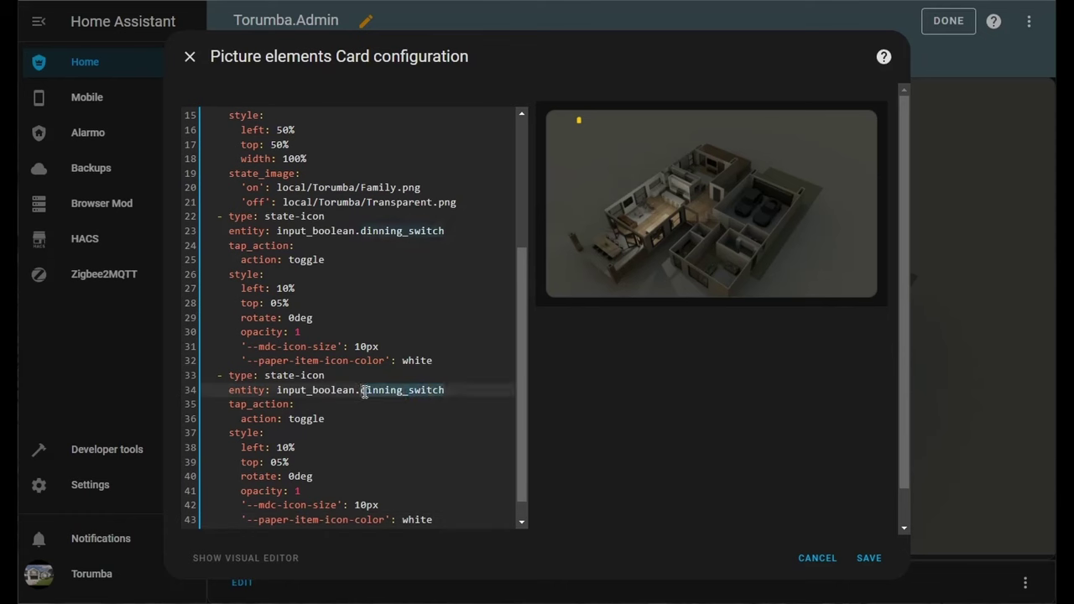
pyautogui.hotkey('shift', 'End')
pyautogui.write('famil')
pyautogui.press('Return')
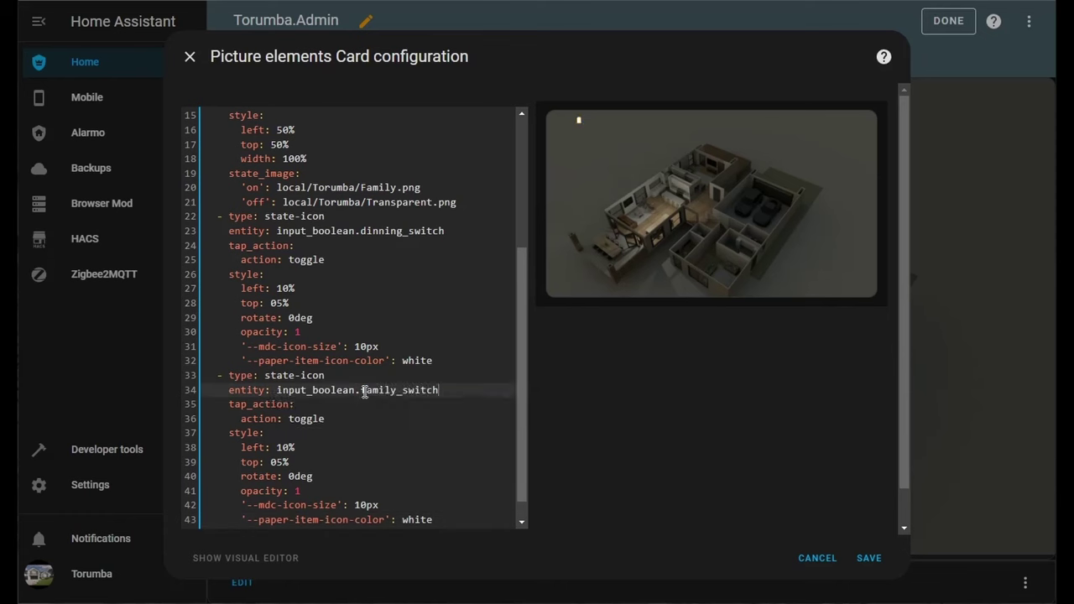
# Step: Set the family state-icon's left position to 20%
pyautogui.scroll(-1, 391, 386)
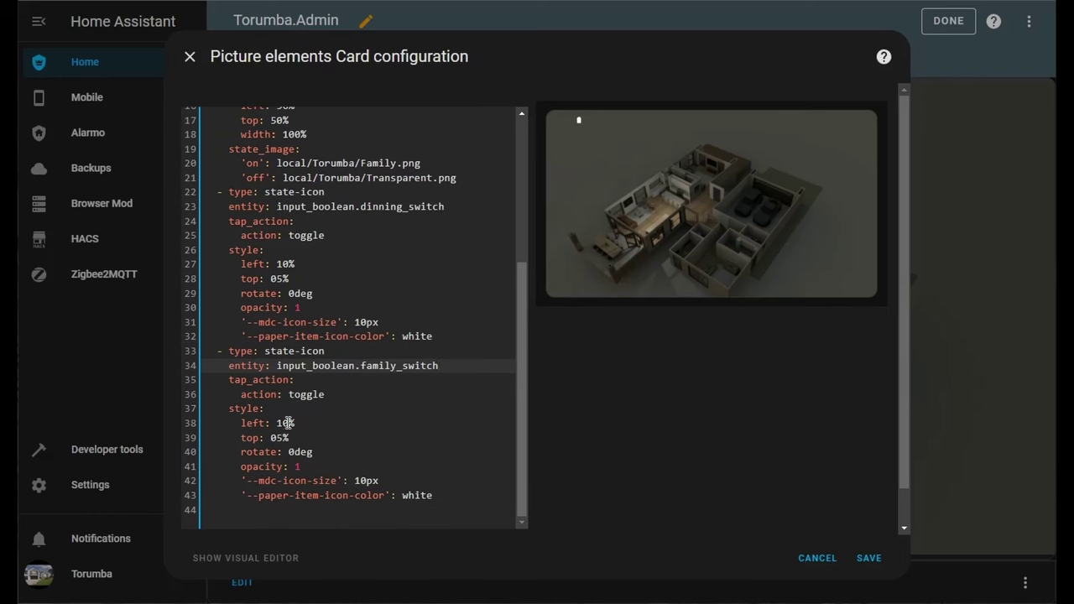
pyautogui.click(287, 423)
pyautogui.press('BackSpace')
pyautogui.write('2')
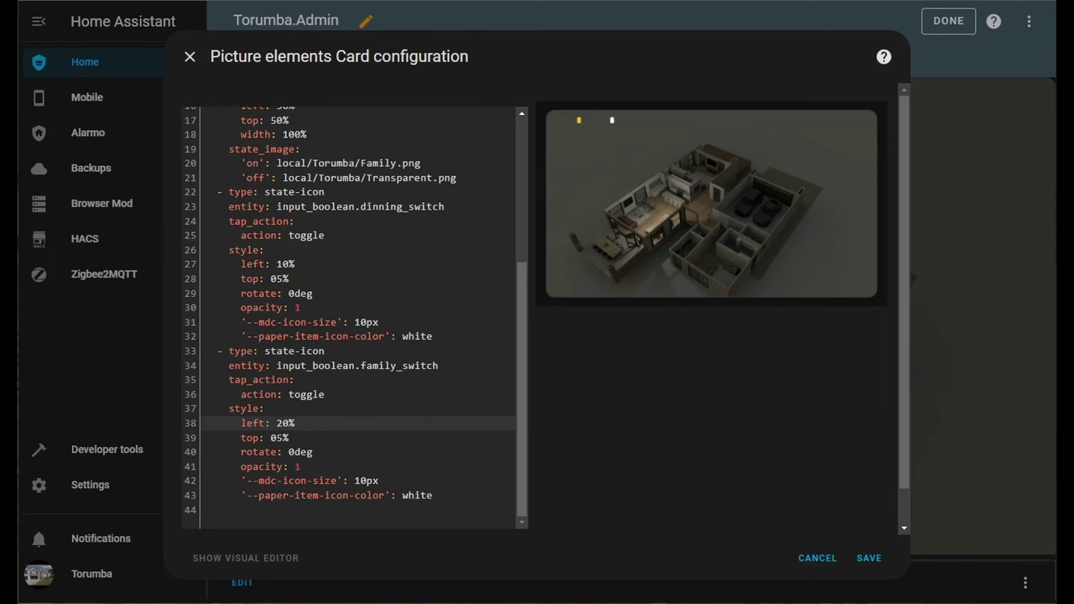
# Step: Save the picture elements card and test the dining and family icons by toggling both switches on the floor plan
pyautogui.click(866, 559)
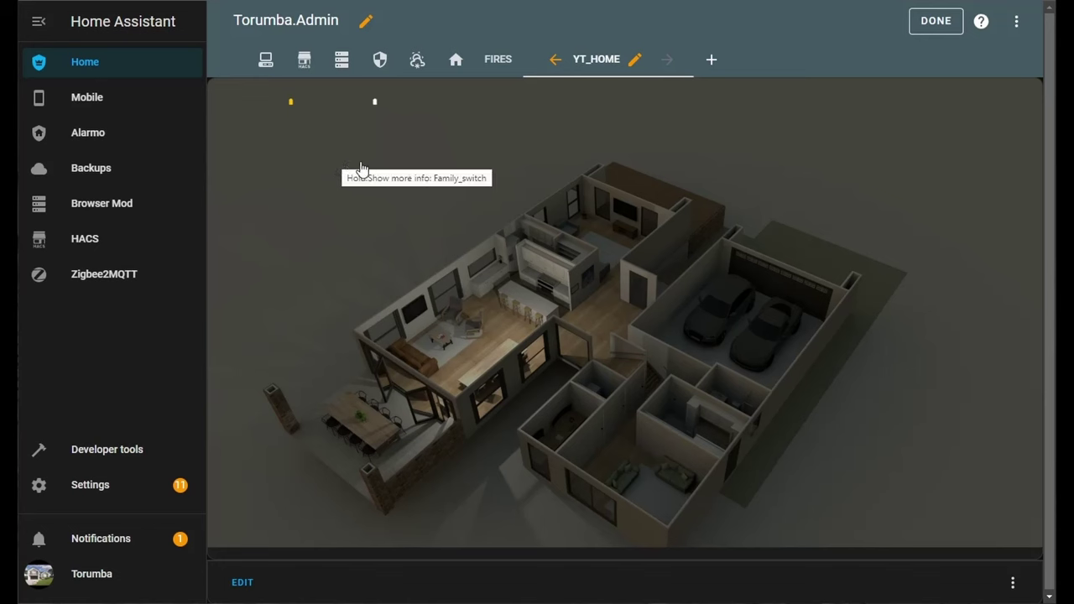
pyautogui.click(375, 106)
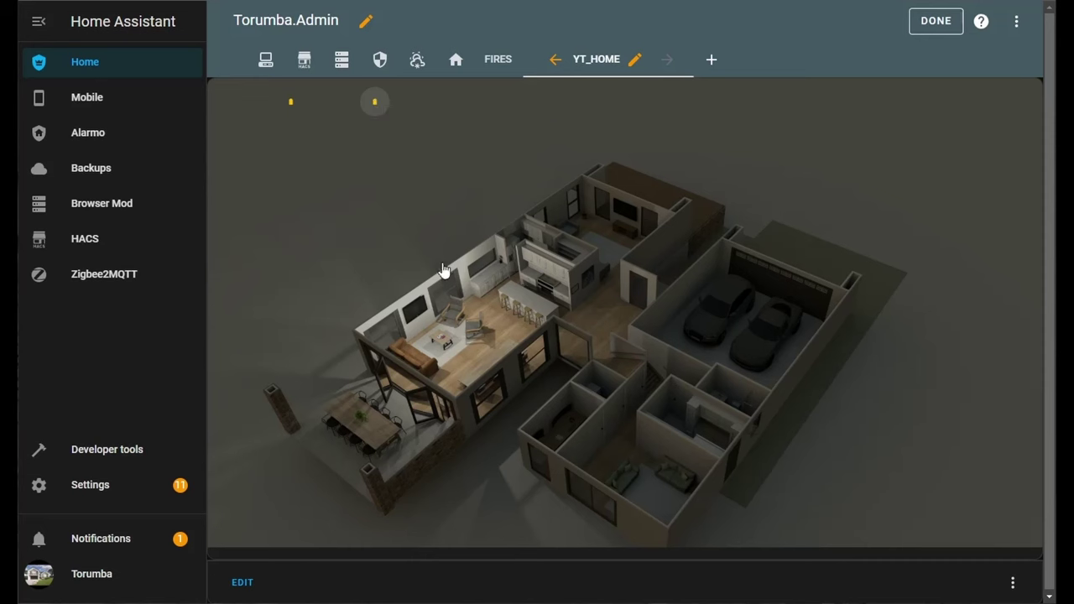
pyautogui.click(290, 107)
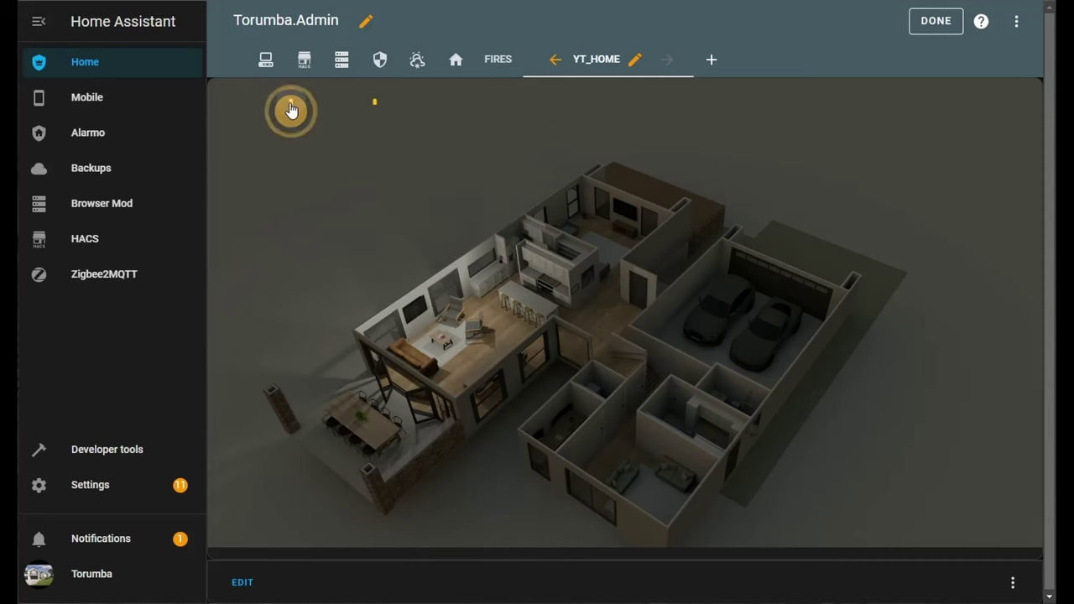
pyautogui.click(373, 104)
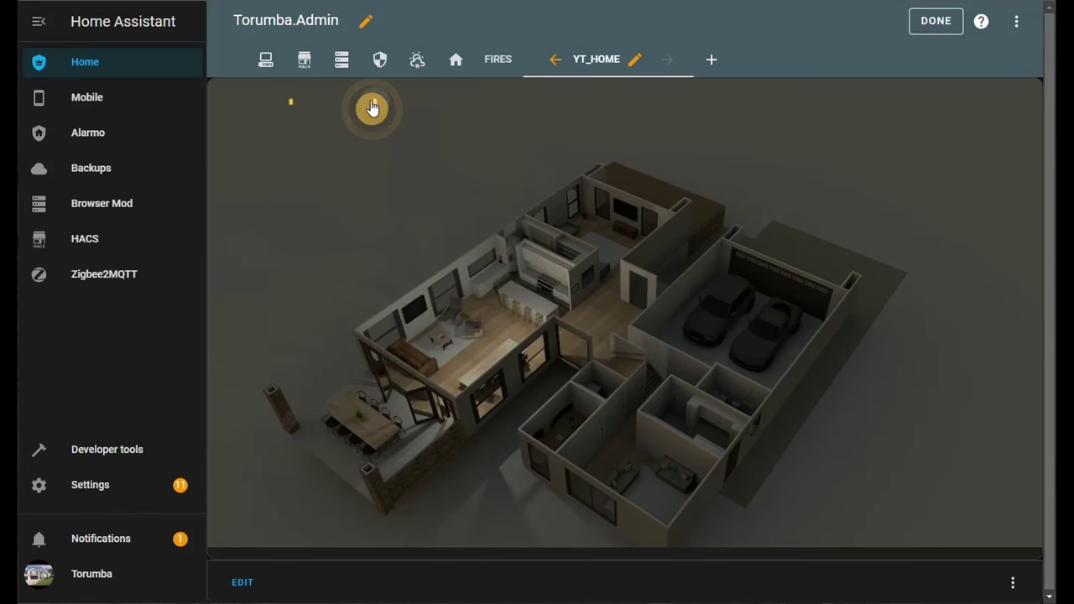
pyautogui.click(334, 119)
pyautogui.click(291, 107)
pyautogui.click(291, 108)
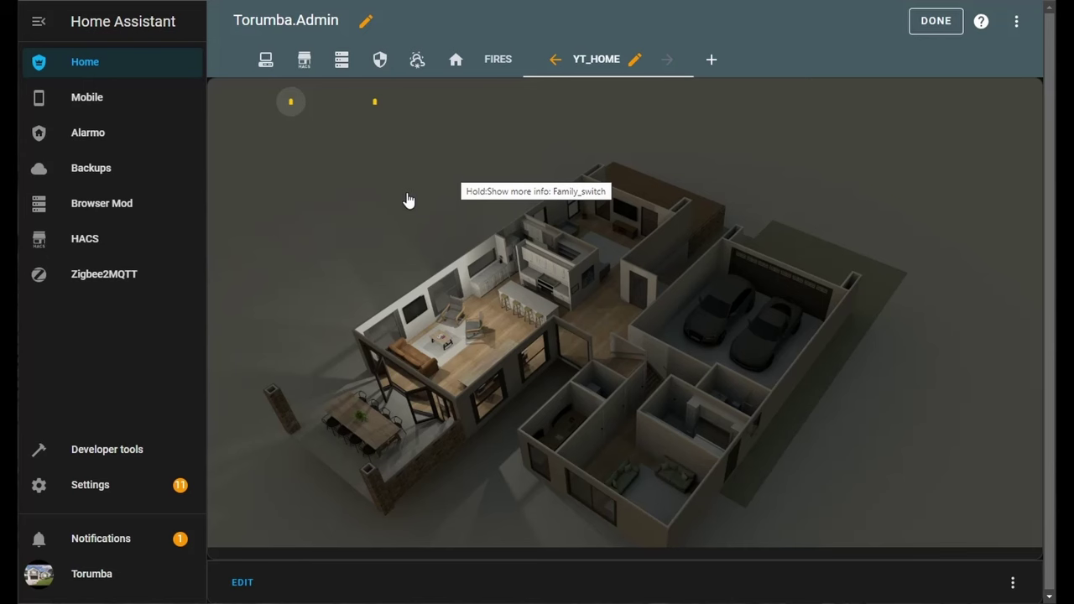
# Step: Open the finished home view and test toggling the lights in several rooms and the outdoor dining area directly on the floor plan
pyautogui.click(456, 62)
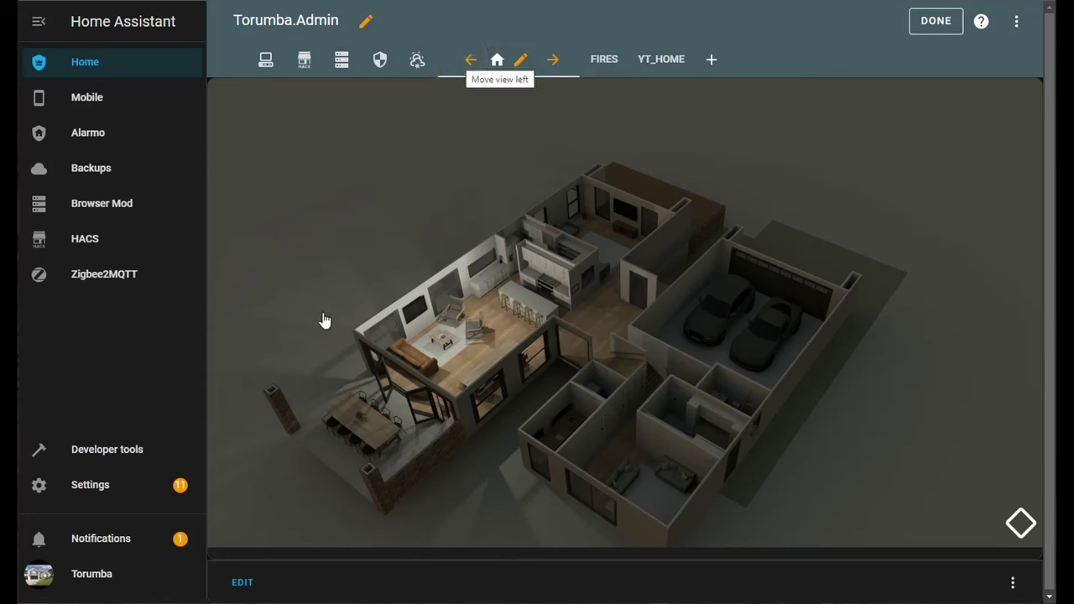
pyautogui.click(547, 292)
pyautogui.click(610, 243)
pyautogui.click(611, 318)
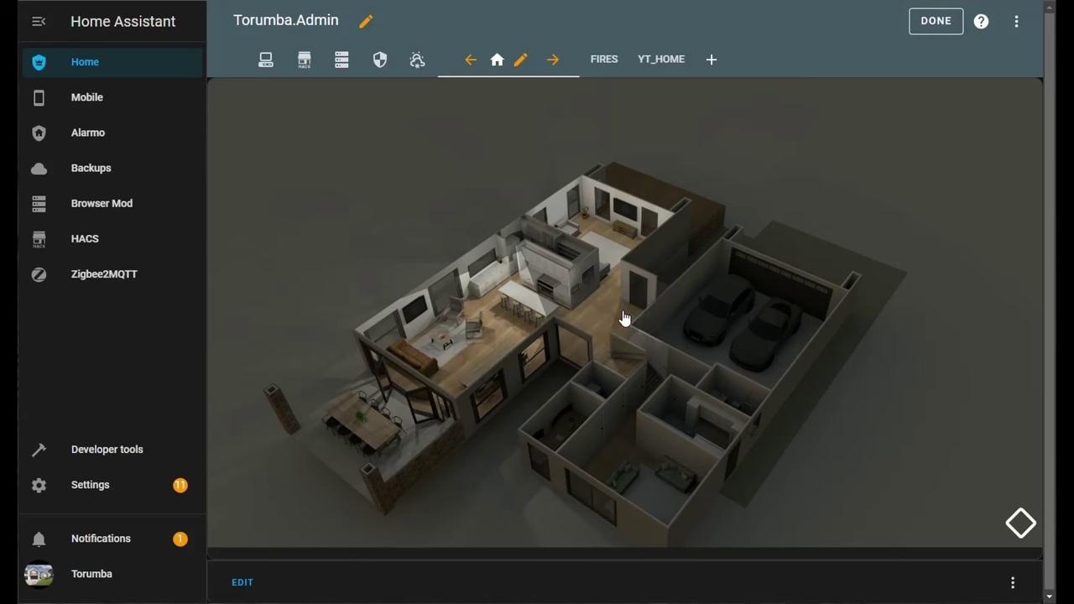
pyautogui.click(363, 427)
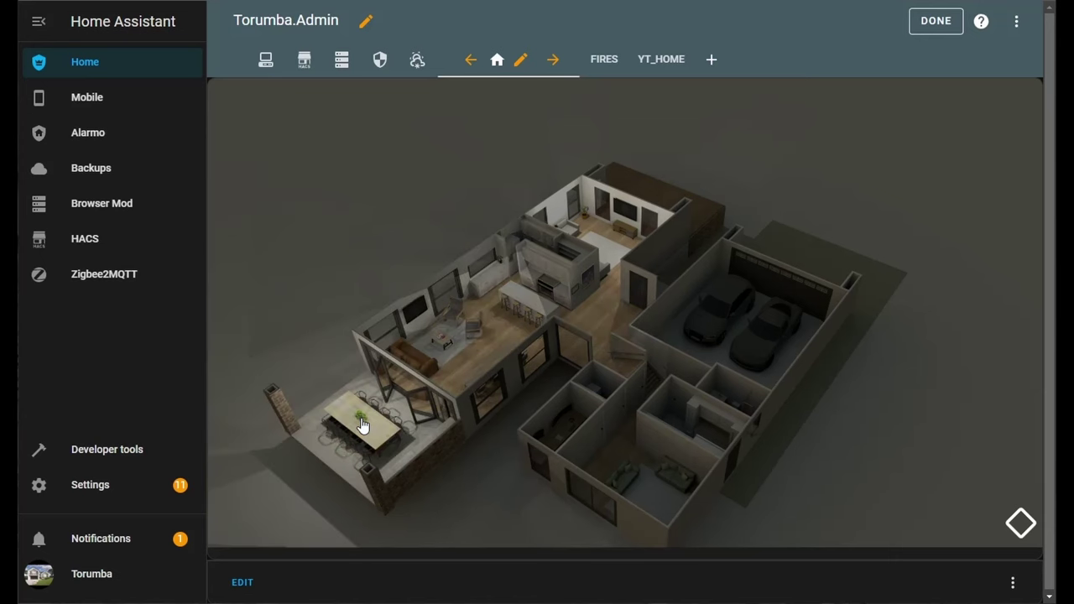
pyautogui.click(433, 365)
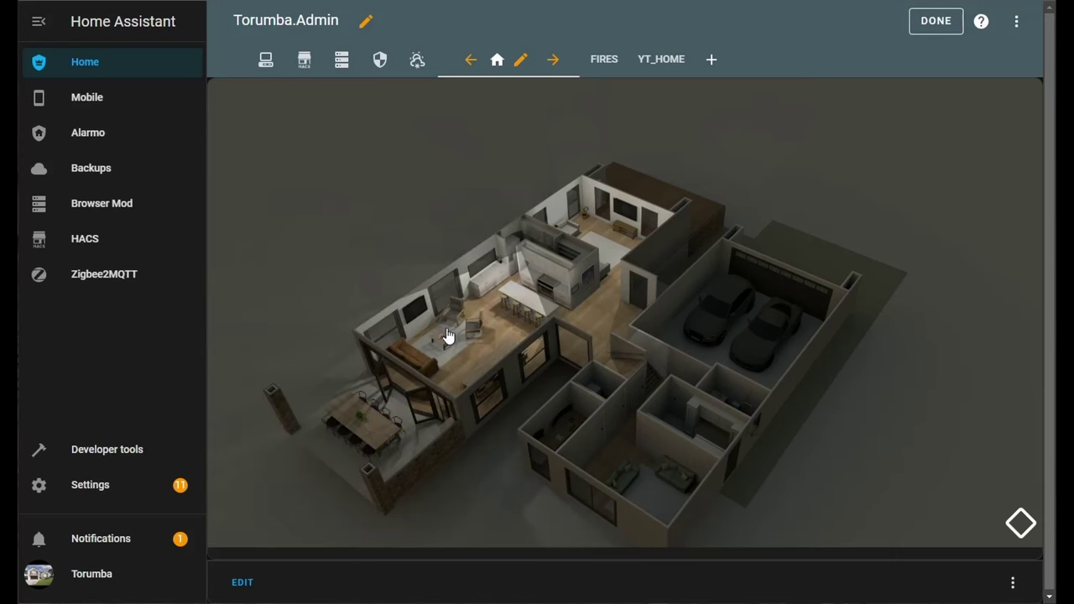
pyautogui.click(444, 336)
pyautogui.click(534, 298)
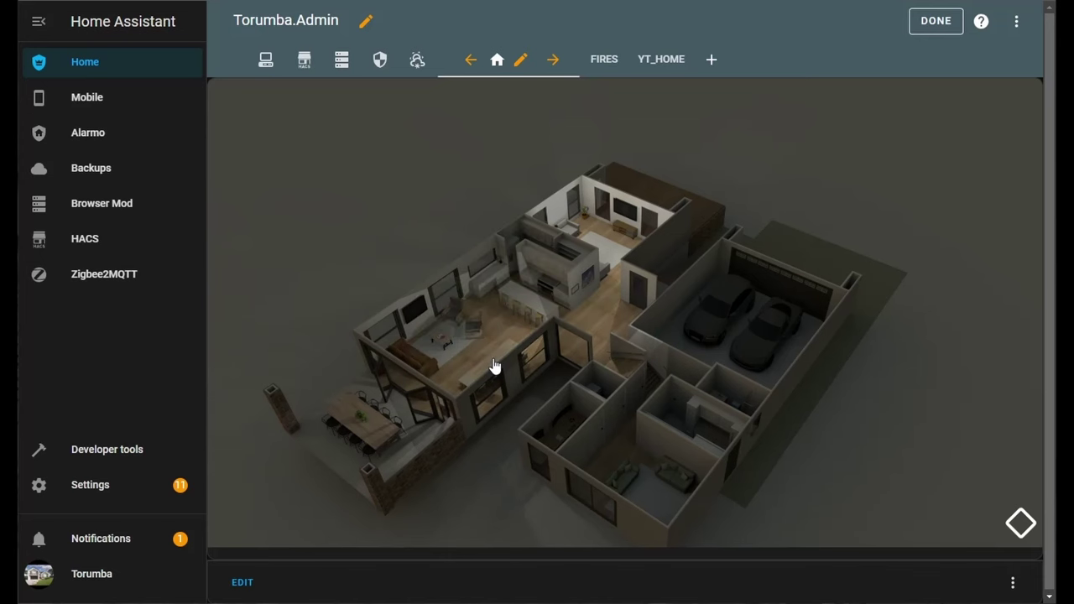
pyautogui.click(609, 264)
pyautogui.click(609, 318)
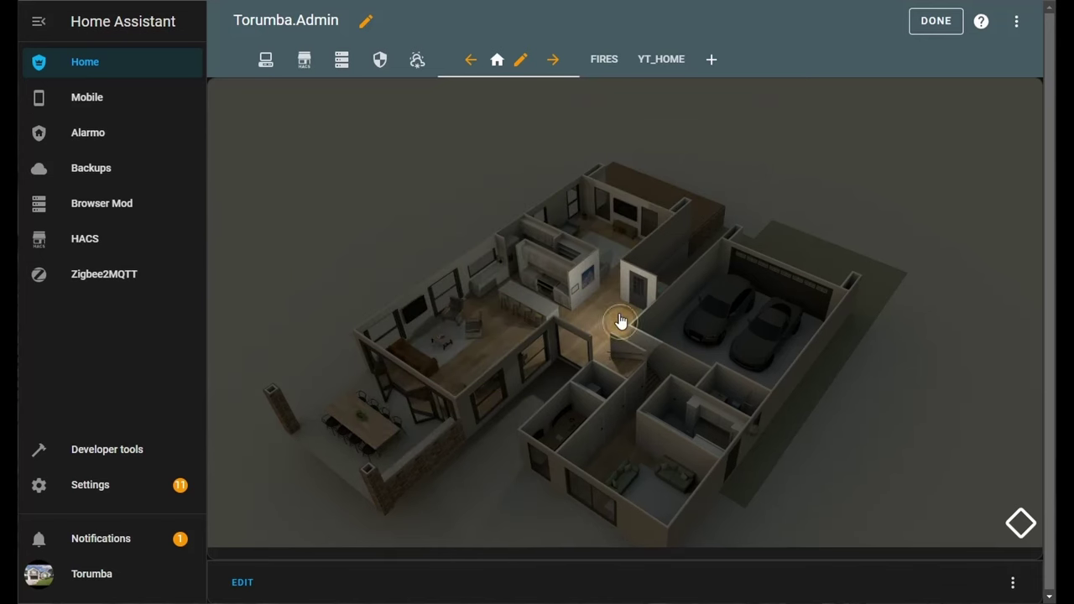
pyautogui.click(621, 321)
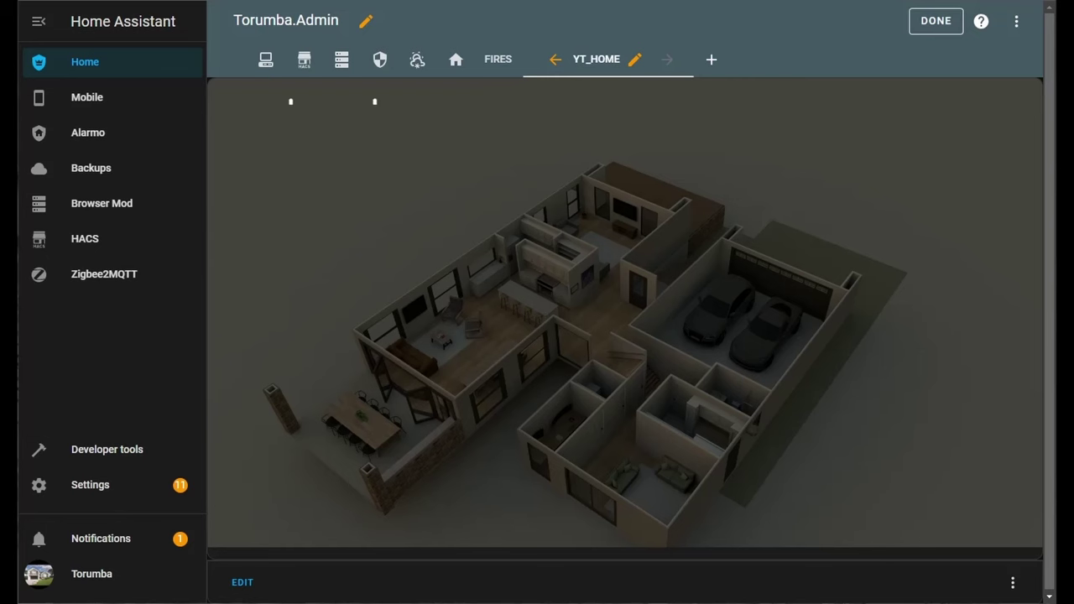
# Step: Open the browser developer tools on the YT_HOME view and inspect the dining icon down to its inline style attributes
pyautogui.click(444, 187)
pyautogui.click(347, 69)
pyautogui.press('F12')
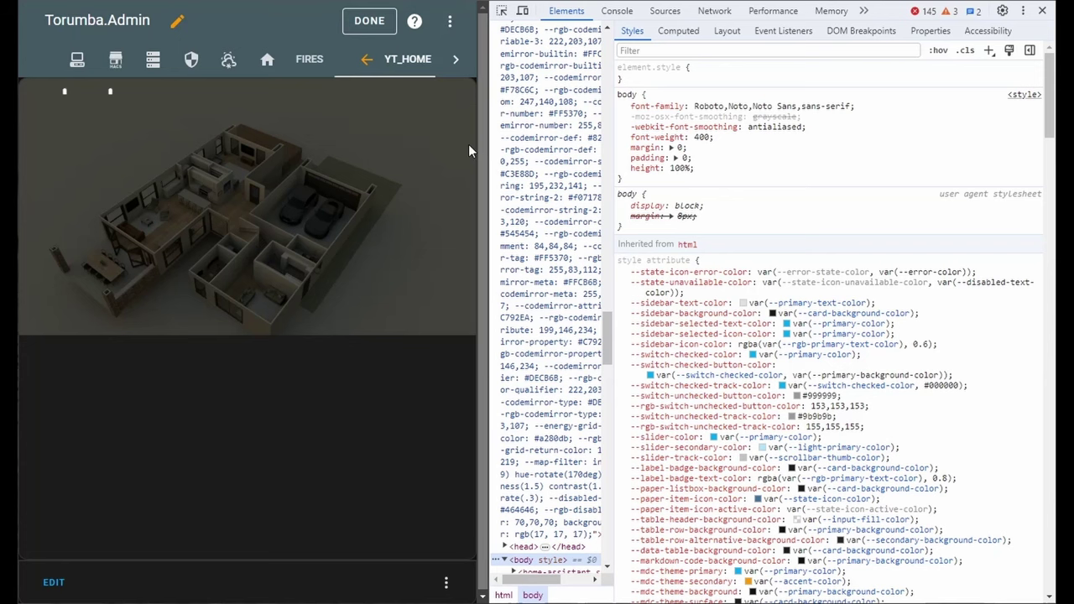
pyautogui.moveTo(611, 216); pyautogui.dragTo(624, 233)
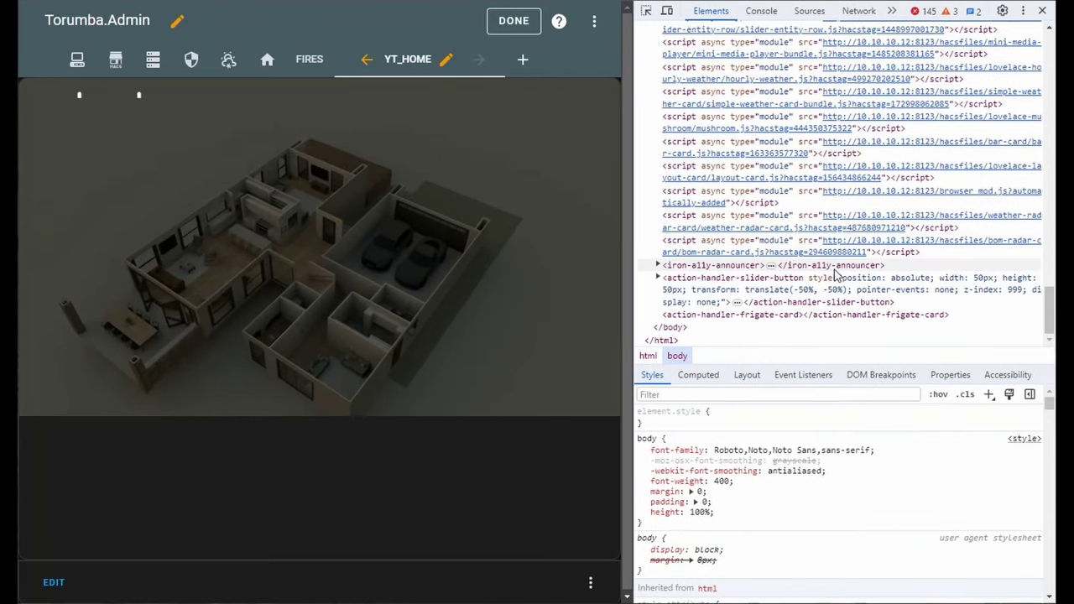
pyautogui.click(645, 15)
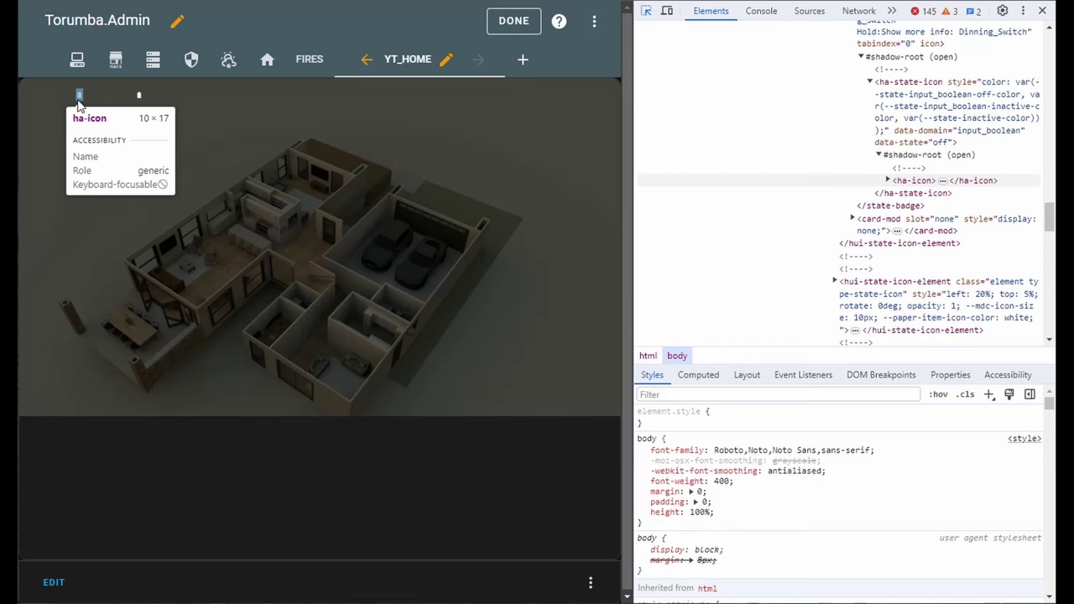
pyautogui.click(78, 100)
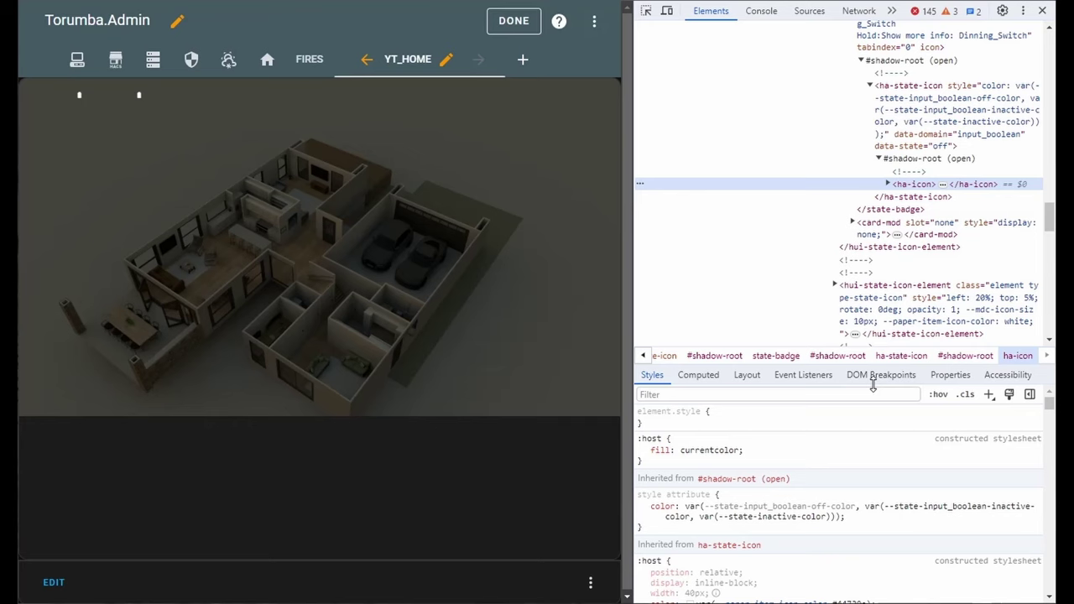
pyautogui.moveTo(881, 375); pyautogui.dragTo(881, 151)
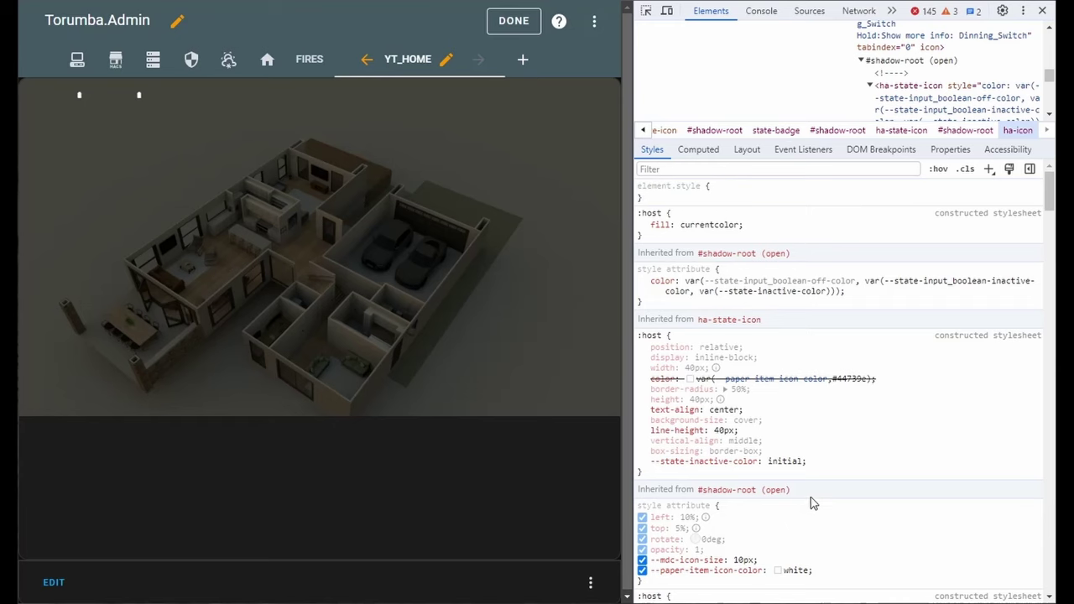
pyautogui.scroll(-2, 813, 495)
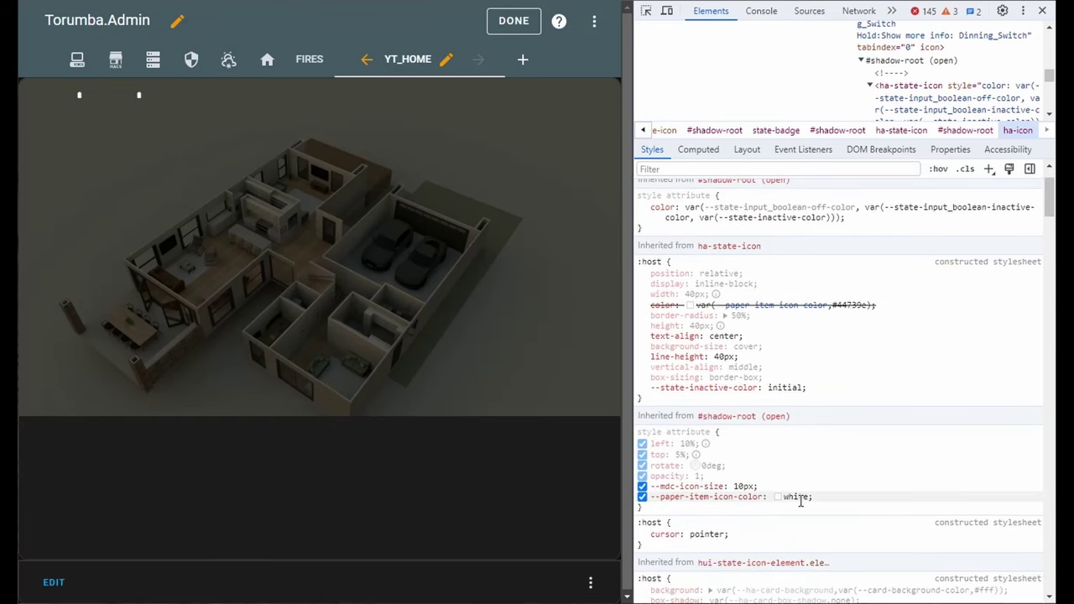
# Step: Set the dining icon's left position to 36% and top position to 45% in its live inline style
pyautogui.click(685, 443)
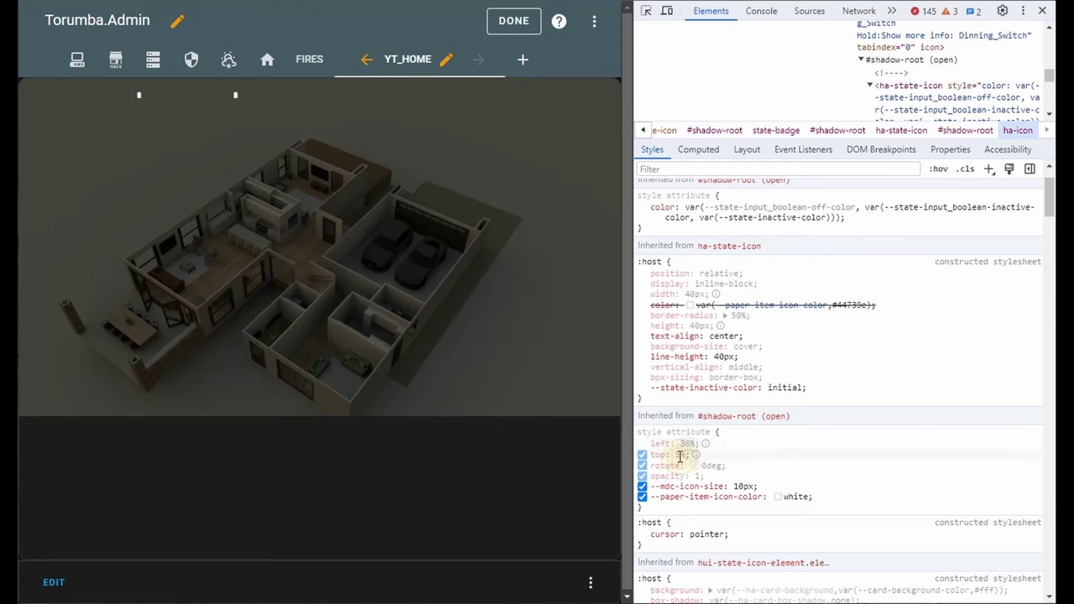
pyautogui.click(680, 454)
pyautogui.press('Up')
pyautogui.press('Up')
pyautogui.press('Up')
pyautogui.press('Up')
pyautogui.press('Up')
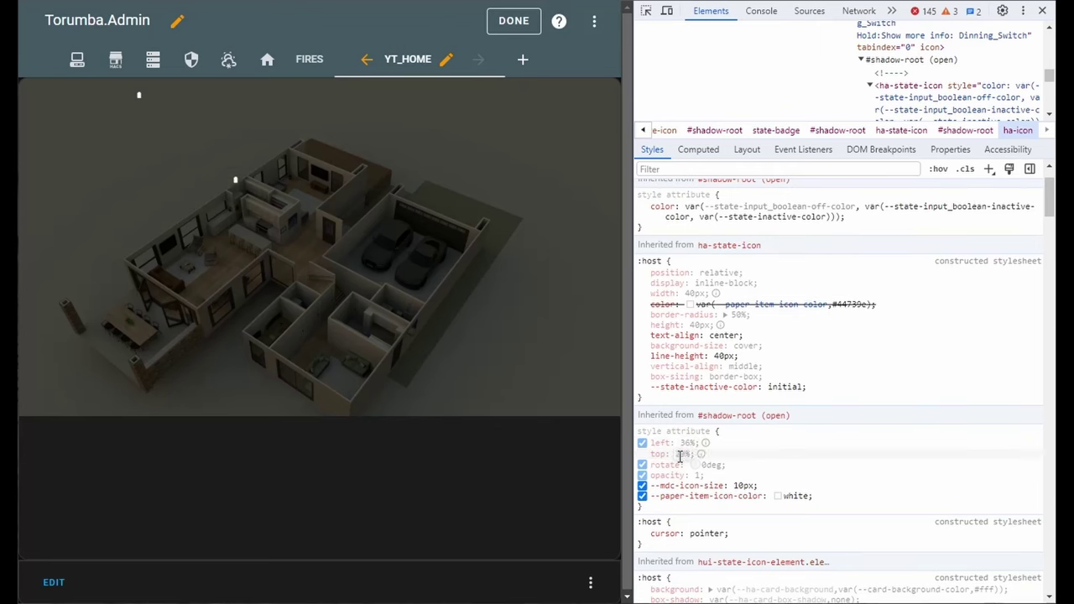
pyautogui.press('Up')
pyautogui.press('Up')
pyautogui.press('Up')
pyautogui.press('Up')
pyautogui.press('Up')
pyautogui.click(685, 443)
pyautogui.press('Return')
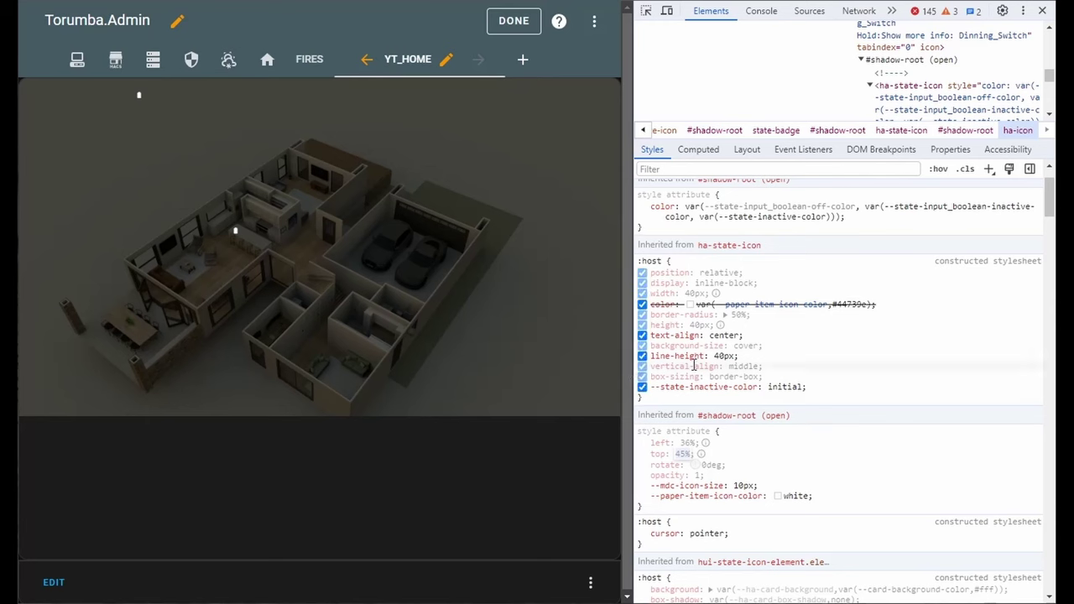
# Step: Test the repositioned dining icon by toggling its switch on and off twice
pyautogui.click(237, 235)
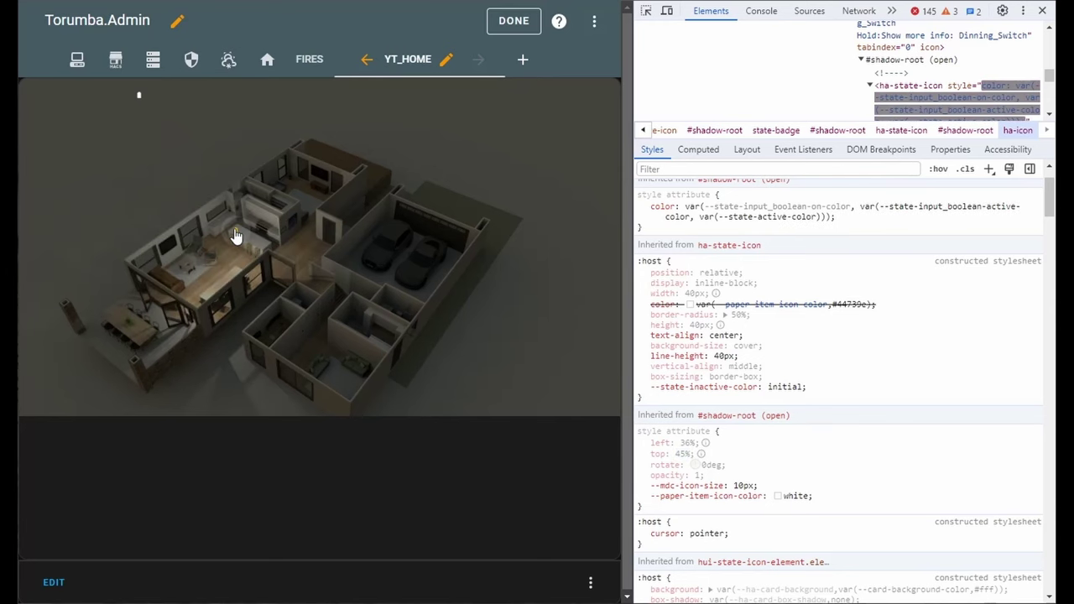
pyautogui.click(237, 235)
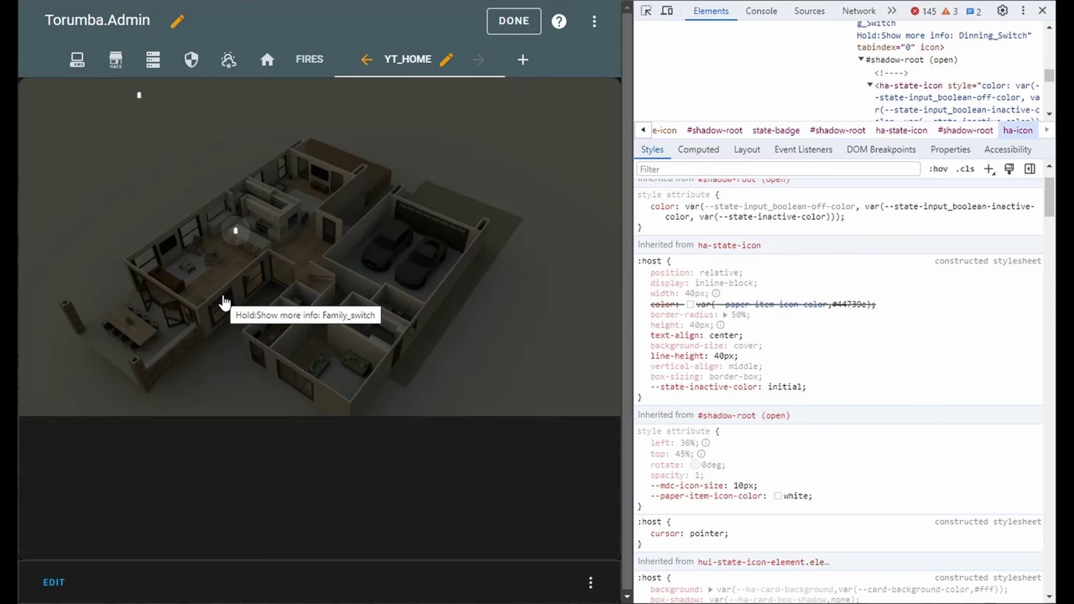
pyautogui.click(235, 233)
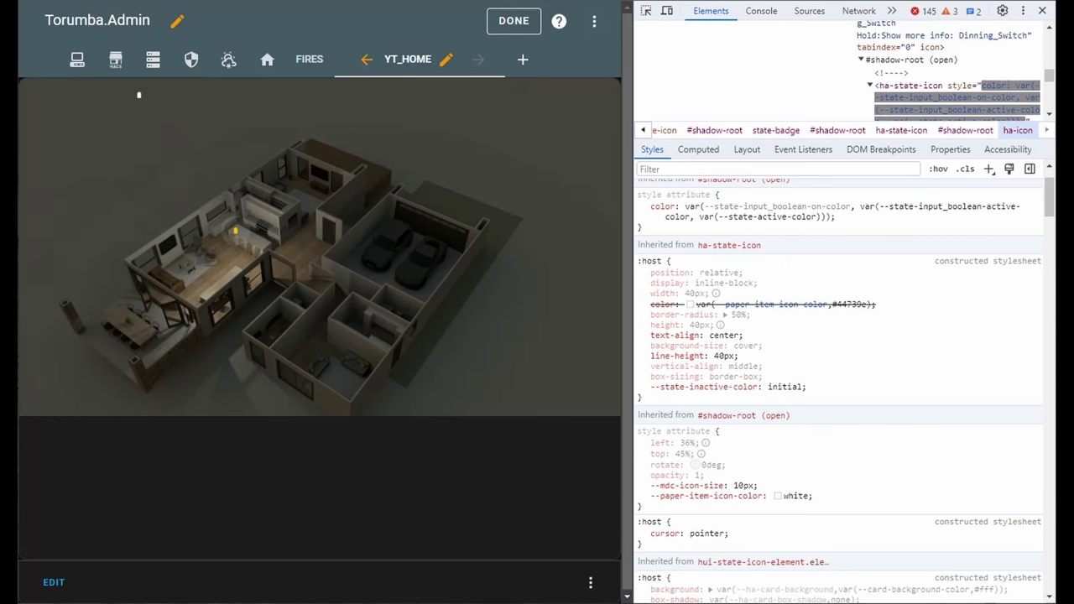
pyautogui.click(236, 232)
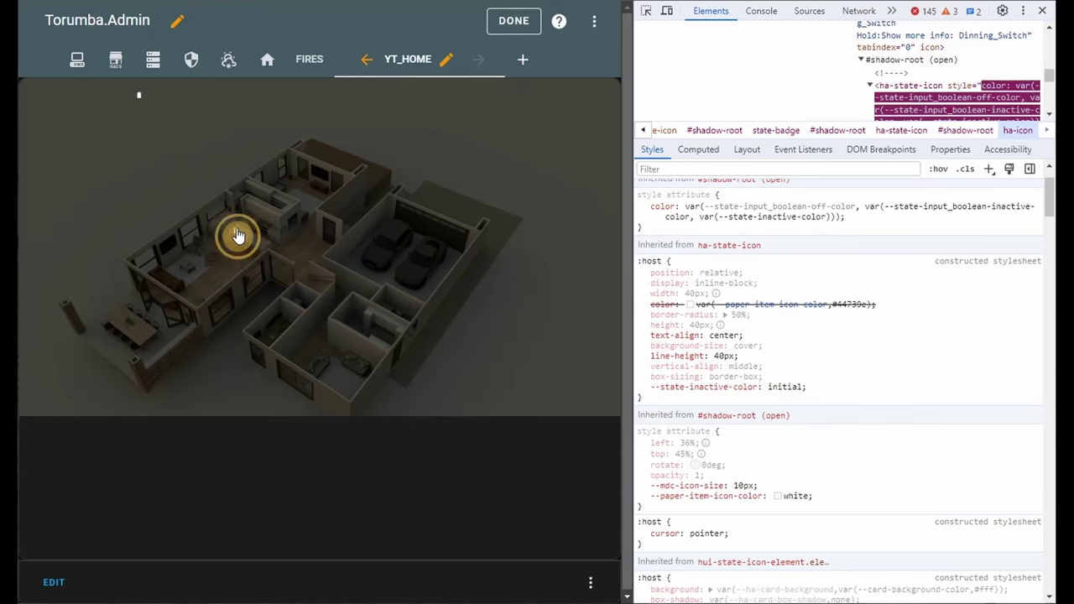
# Step: Set the dining icon's top position to 63% in the live style
pyautogui.click(687, 448)
pyautogui.click(688, 457)
pyautogui.scroll(4, 689, 454)
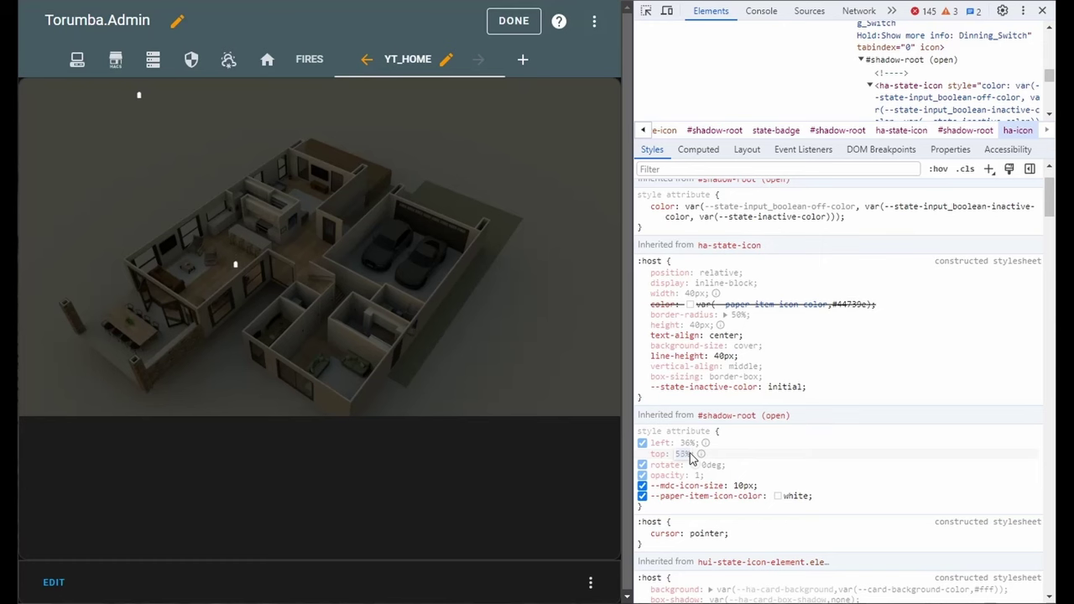
pyautogui.scroll(1, 690, 455)
# Step: Set the dining icon's rotation to 26deg in the live style
pyautogui.click(713, 474)
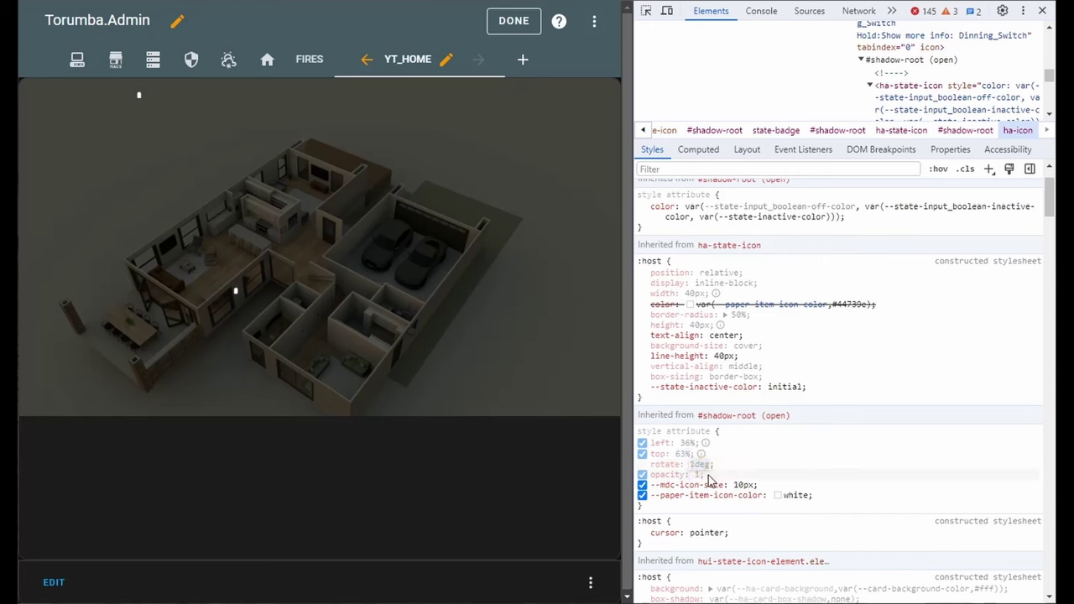
pyautogui.press('Up')
pyautogui.press('Up')
pyautogui.press('Up')
pyautogui.press('Up')
pyautogui.press('Up')
pyautogui.press('Up')
pyautogui.press('Up')
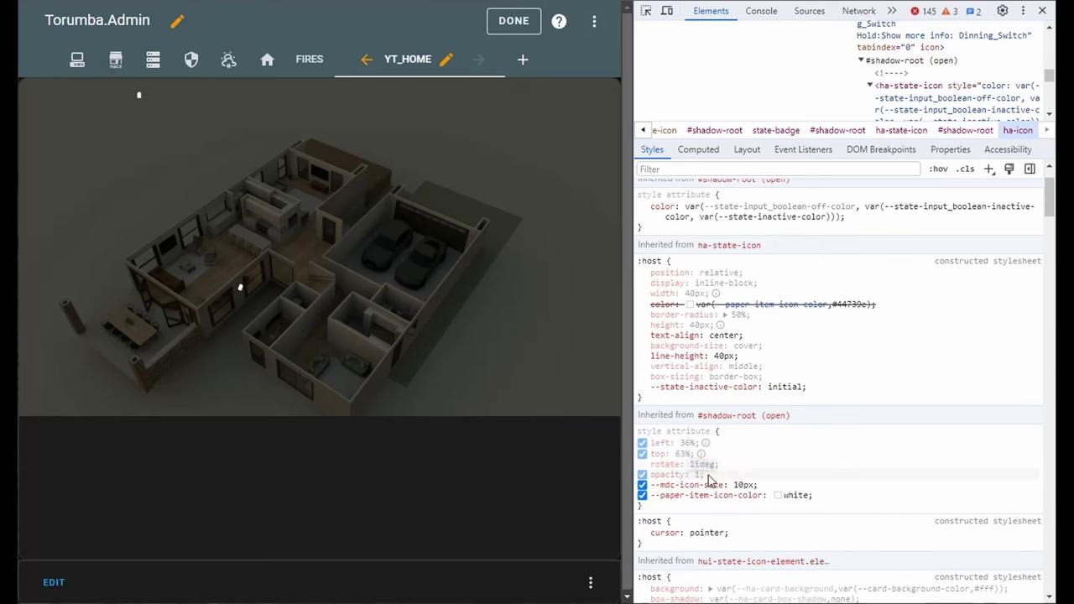
pyautogui.press('Up')
pyautogui.press('Up')
pyautogui.press('Up')
# Step: Enlarge the dining icon by setting --mdc-icon-size to 72px in the live style
pyautogui.click(744, 485)
pyautogui.press('Up')
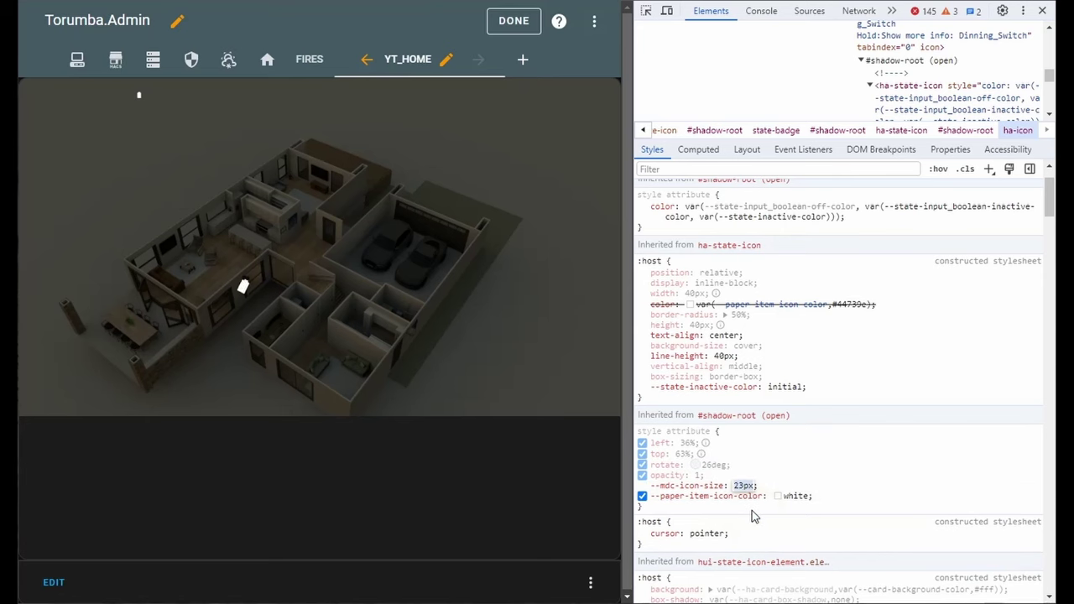
pyautogui.hotkey('shift', 'Up')
pyautogui.hotkey('shift', 'Up')
pyautogui.hotkey('shift', 'Up')
pyautogui.hotkey('shift', 'Up')
pyautogui.hotkey('shift', 'Up')
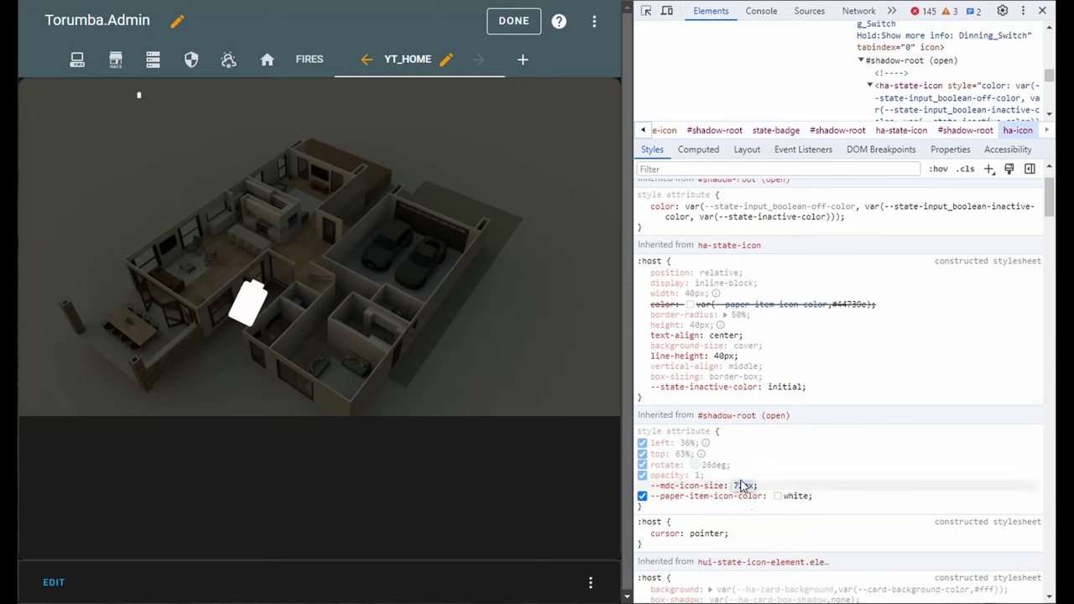
# Step: Increase the dining icon's rotation to 46deg
pyautogui.click(705, 464)
pyautogui.press('Up')
pyautogui.press('Up')
pyautogui.press('Up')
pyautogui.press('Up')
pyautogui.press('Up')
pyautogui.press('Up')
pyautogui.press('Up')
pyautogui.press('Up')
pyautogui.press('Up')
pyautogui.press('Up')
pyautogui.press('Up')
pyautogui.press('Up')
pyautogui.press('Up')
pyautogui.press('Up')
pyautogui.press('Up')
pyautogui.press('Up')
pyautogui.press('Up')
pyautogui.press('Up')
pyautogui.press('Up')
pyautogui.press('Up')
# Step: Move the enlarged dining icon over the dining area by setting its left position to 31% and top position to 58%
pyautogui.click(683, 453)
pyautogui.press('Up')
pyautogui.press('Up')
pyautogui.press('Down')
pyautogui.press('Down')
pyautogui.press('Down')
pyautogui.press('Down')
pyautogui.press('Down')
pyautogui.press('Down')
pyautogui.press('Down')
pyautogui.press('Down')
pyautogui.press('Down')
pyautogui.press('Down')
pyautogui.press('Down')
pyautogui.click(688, 442)
pyautogui.press('Down')
pyautogui.press('Down')
pyautogui.press('Down')
pyautogui.press('Down')
pyautogui.press('Down')
pyautogui.press('Down')
pyautogui.press('Down')
pyautogui.press('Down')
pyautogui.click(683, 454)
pyautogui.press('Up')
pyautogui.press('Up')
pyautogui.press('Up')
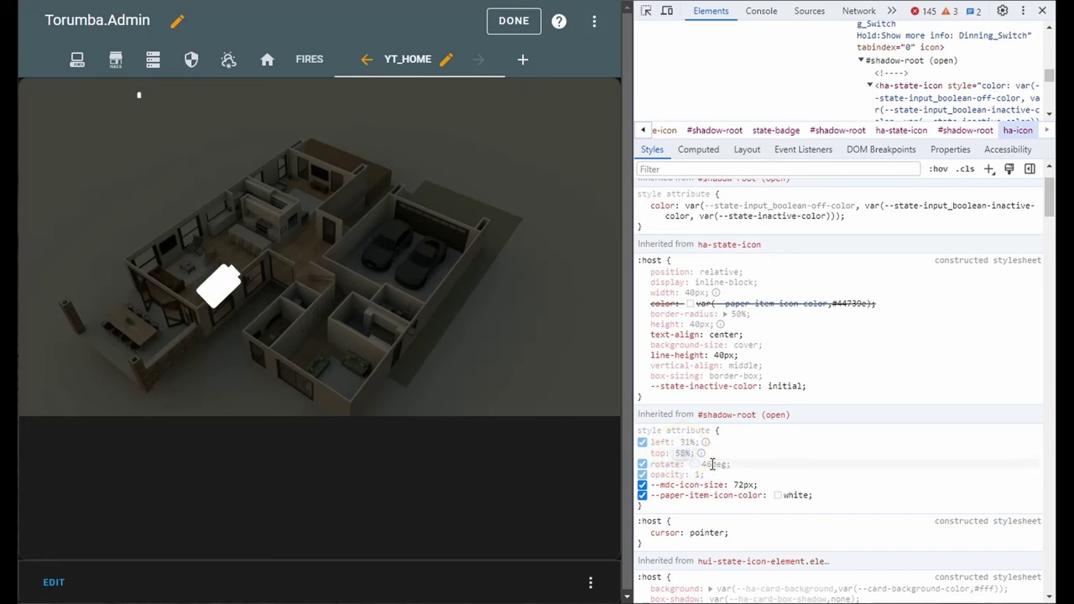
# Step: Fine-tune the dining icon to a 49deg rotation, 33% left and 59% top
pyautogui.click(707, 463)
pyautogui.press('Up')
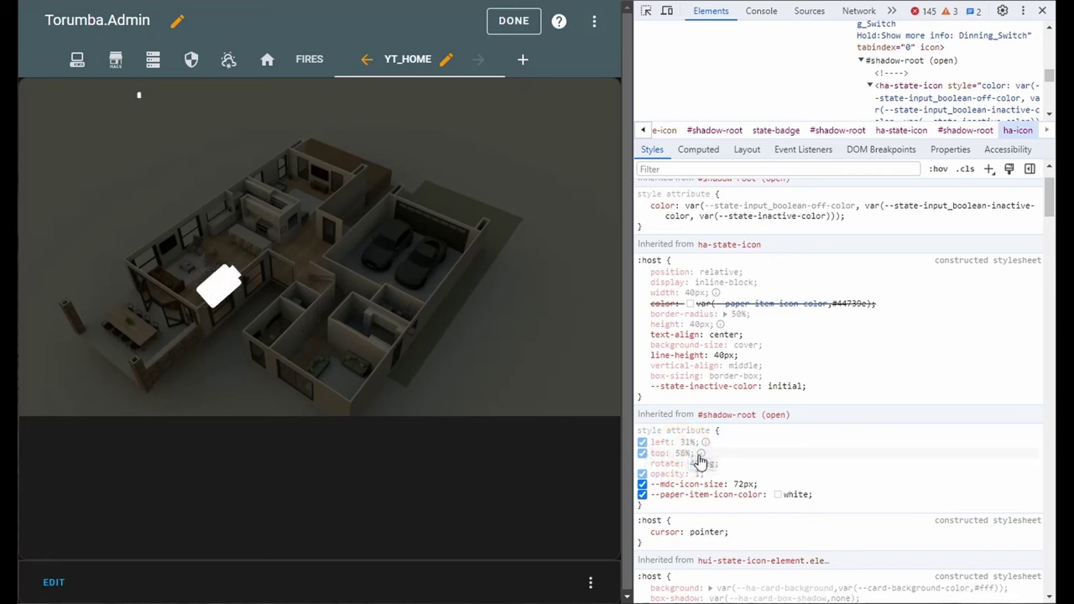
pyautogui.click(684, 442)
pyautogui.press('Up')
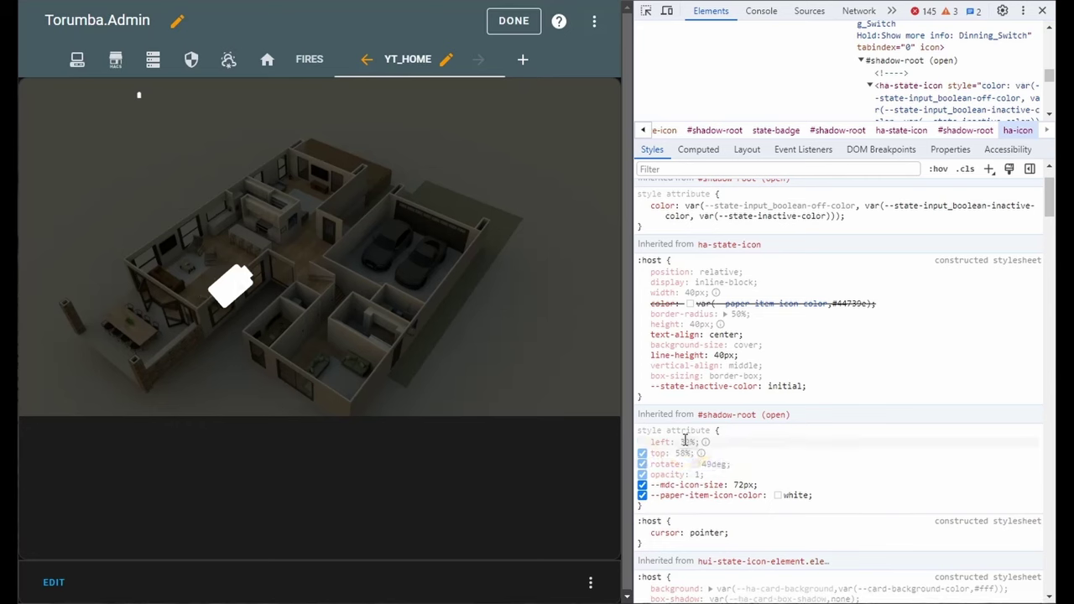
pyautogui.click(684, 452)
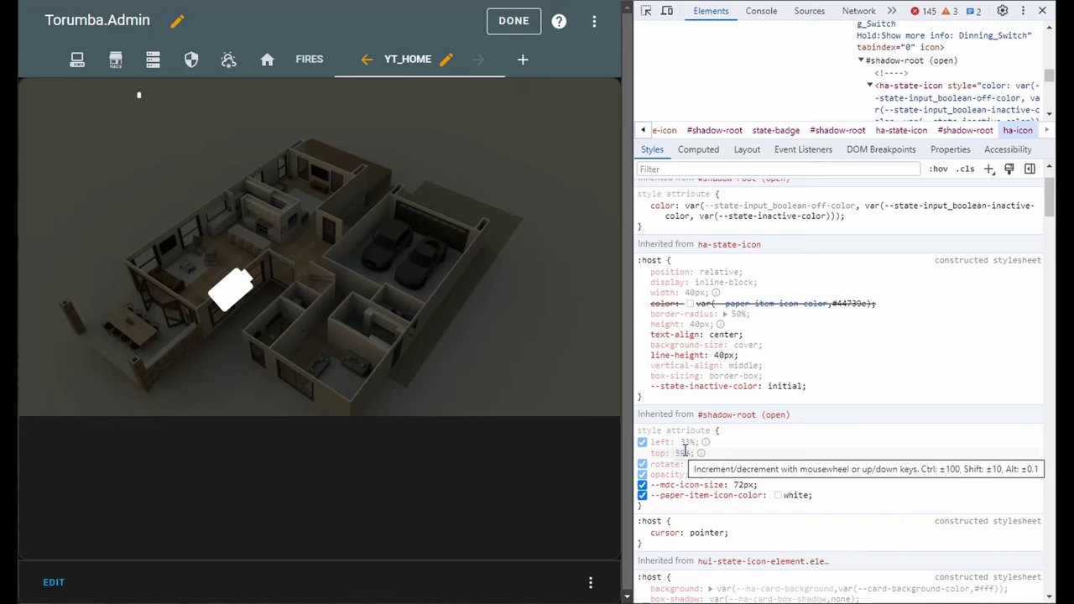
# Step: Set the dining icon's --mdc-icon-size to 77px and adjust its position to 32% left and 58% top in the live style
pyautogui.click(739, 484)
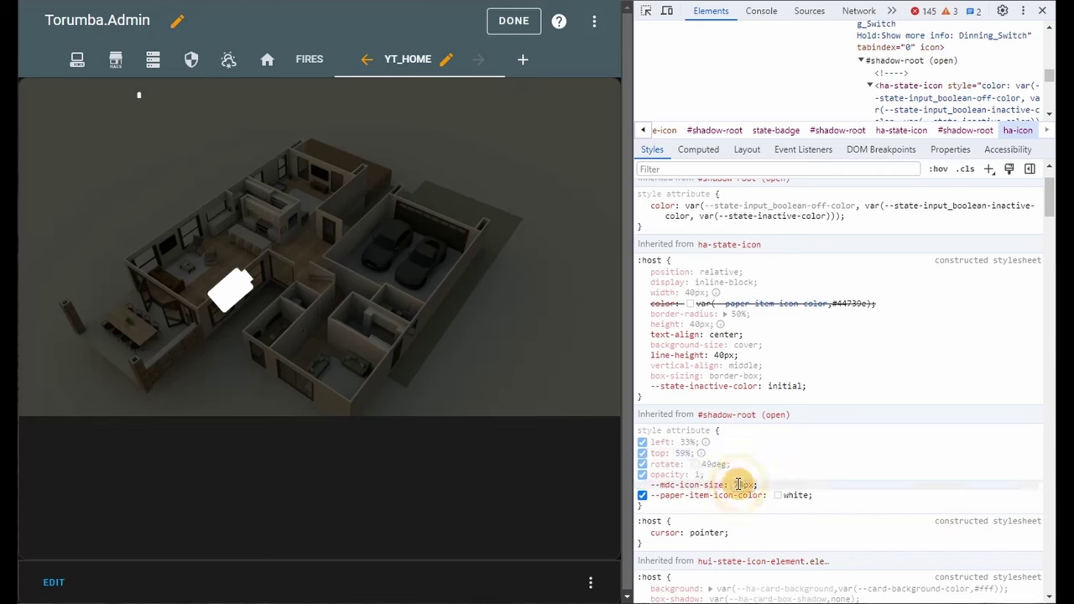
pyautogui.scroll(2, 738, 484)
pyautogui.press('Return')
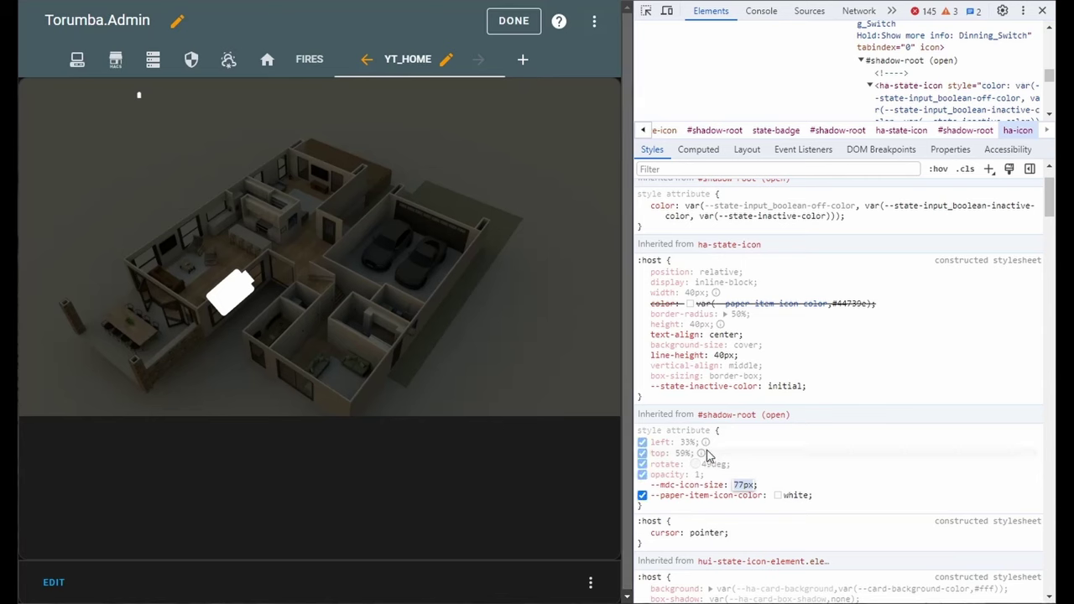
pyautogui.click(688, 445)
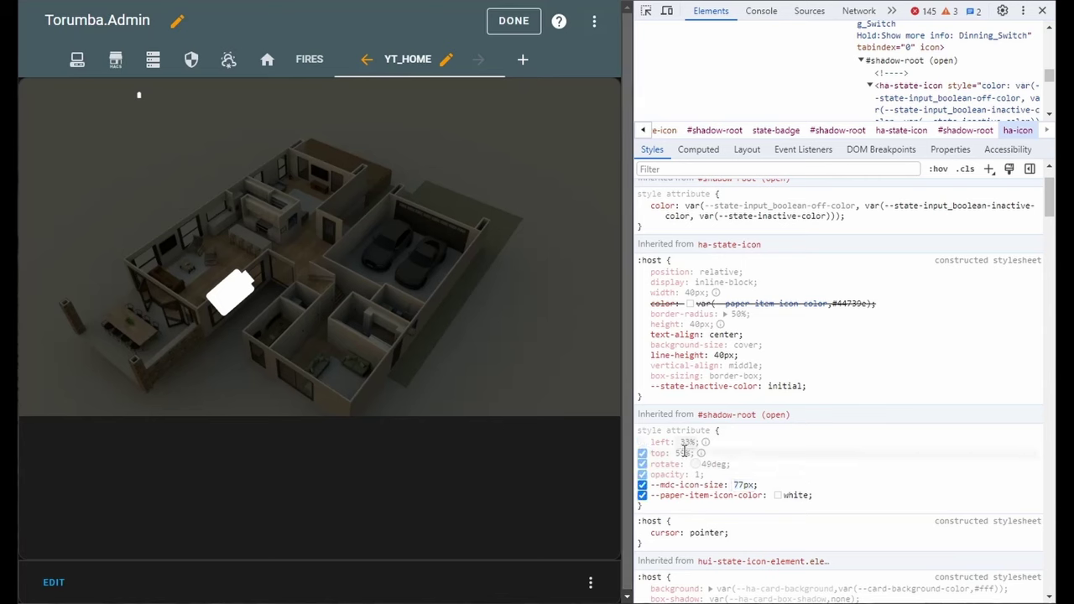
pyautogui.click(685, 452)
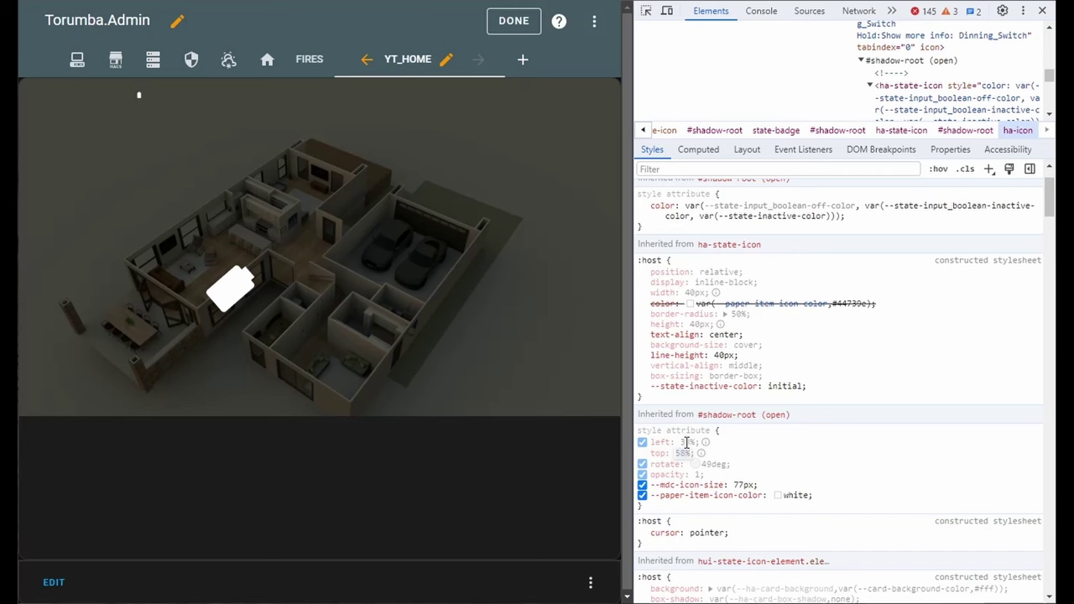
pyautogui.click(687, 443)
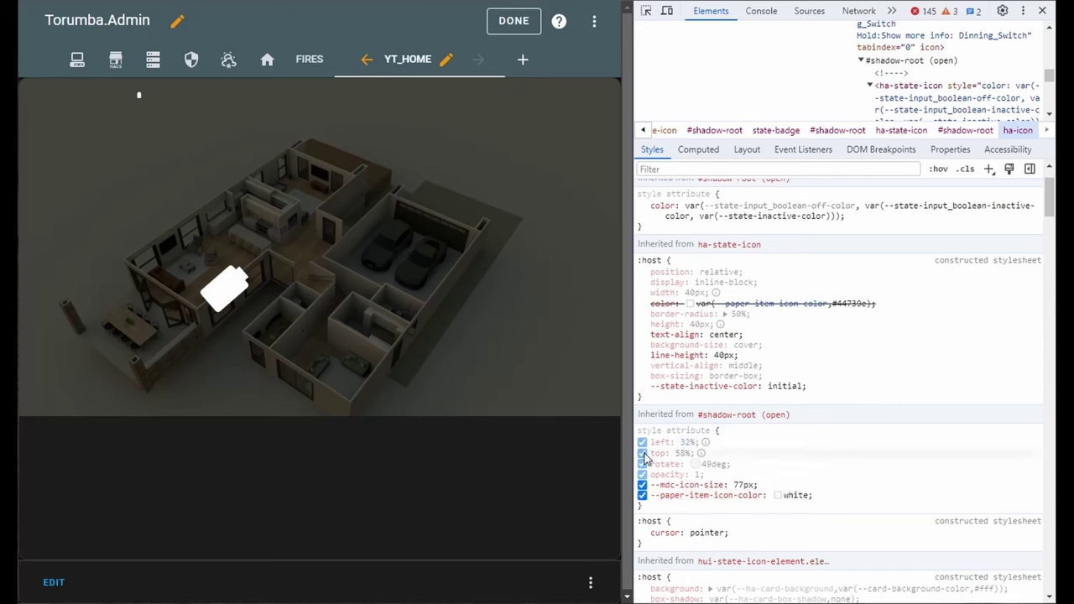
# Step: Copy the tuned live style declarations and paste them over the style lines of the dinning_switch state-icon in the card's YAML
pyautogui.moveTo(652, 448); pyautogui.dragTo(825, 500)
pyautogui.hotkey('ctrl', 'c')
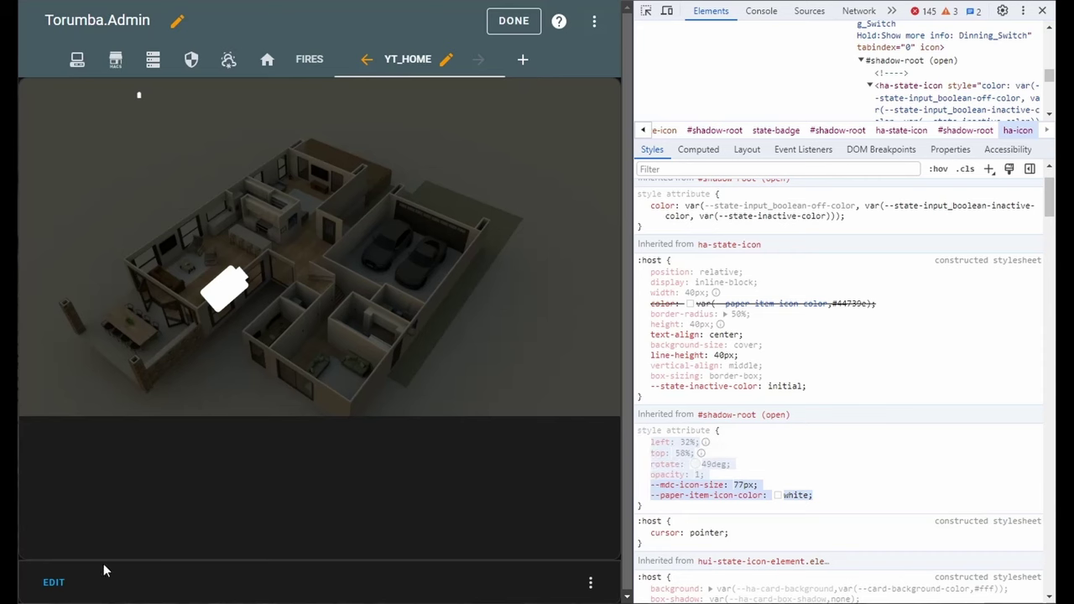
pyautogui.click(52, 593)
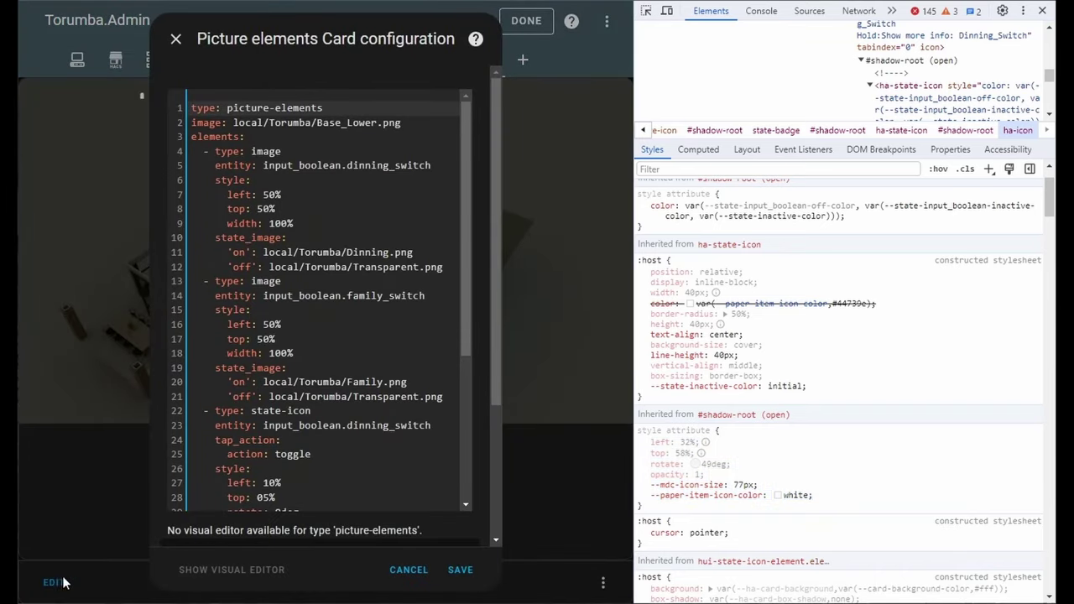
pyautogui.moveTo(468, 217); pyautogui.dragTo(453, 362)
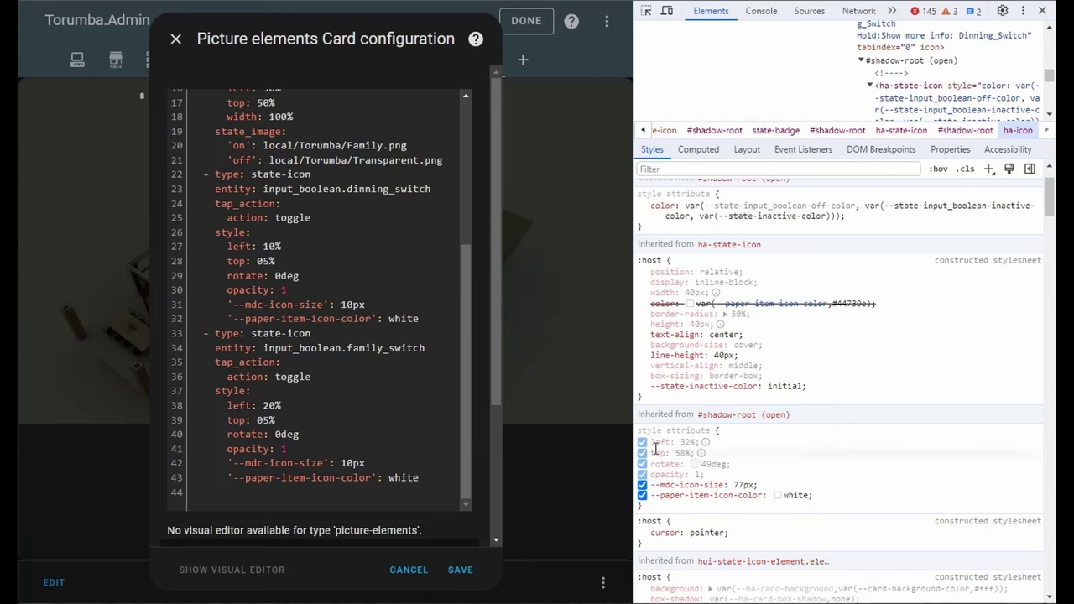
pyautogui.moveTo(419, 319); pyautogui.dragTo(203, 250)
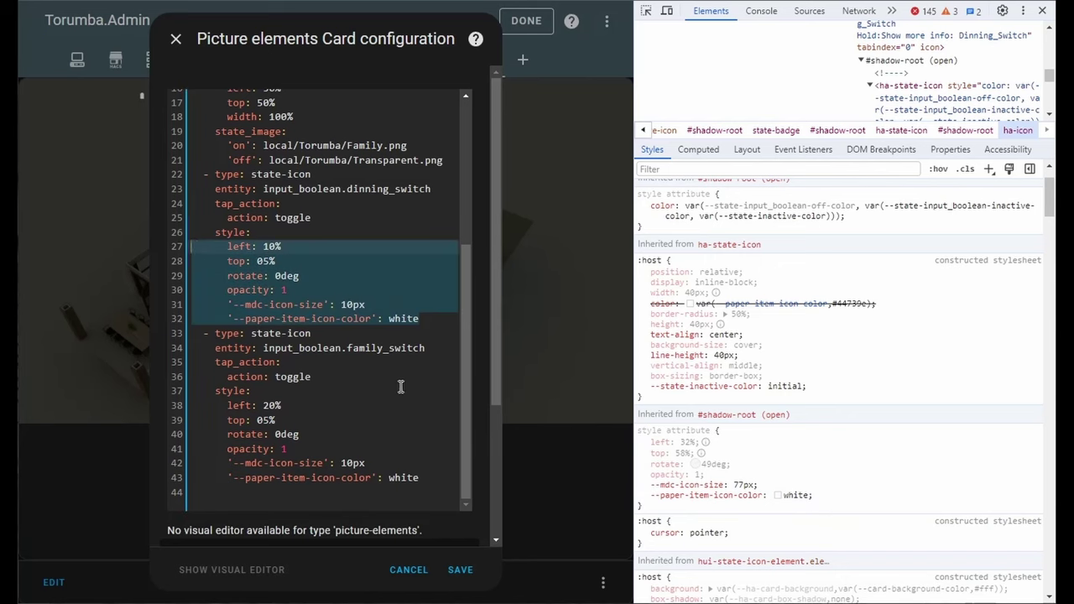
pyautogui.hotkey('ctrl', 'v')
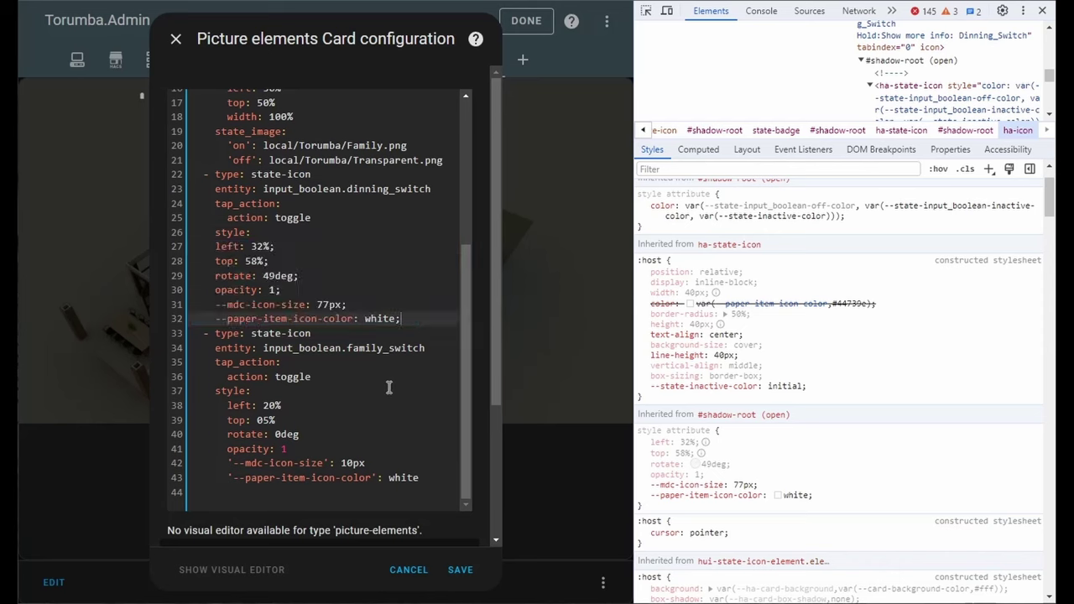
# Step: Indent the six pasted style lines under the dining icon's style key and save the card
pyautogui.click(216, 248)
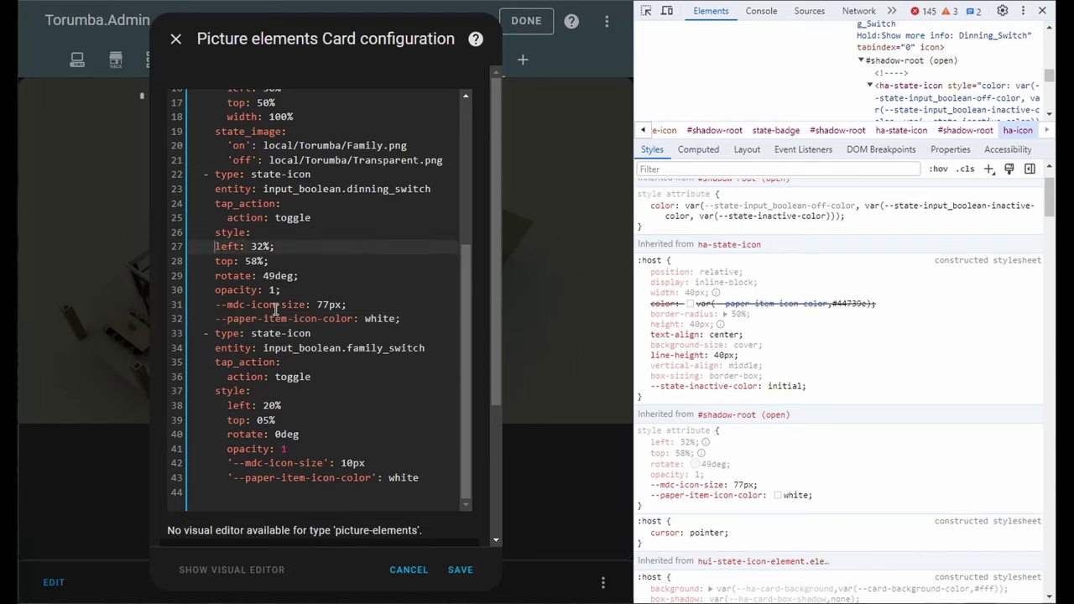
pyautogui.press('Tab')
pyautogui.click(217, 261)
pyautogui.press('Tab')
pyautogui.click(216, 275)
pyautogui.press('Tab')
pyautogui.click(216, 289)
pyautogui.press('Tab')
pyautogui.click(217, 304)
pyautogui.press('Tab')
pyautogui.click(216, 319)
pyautogui.press('Tab')
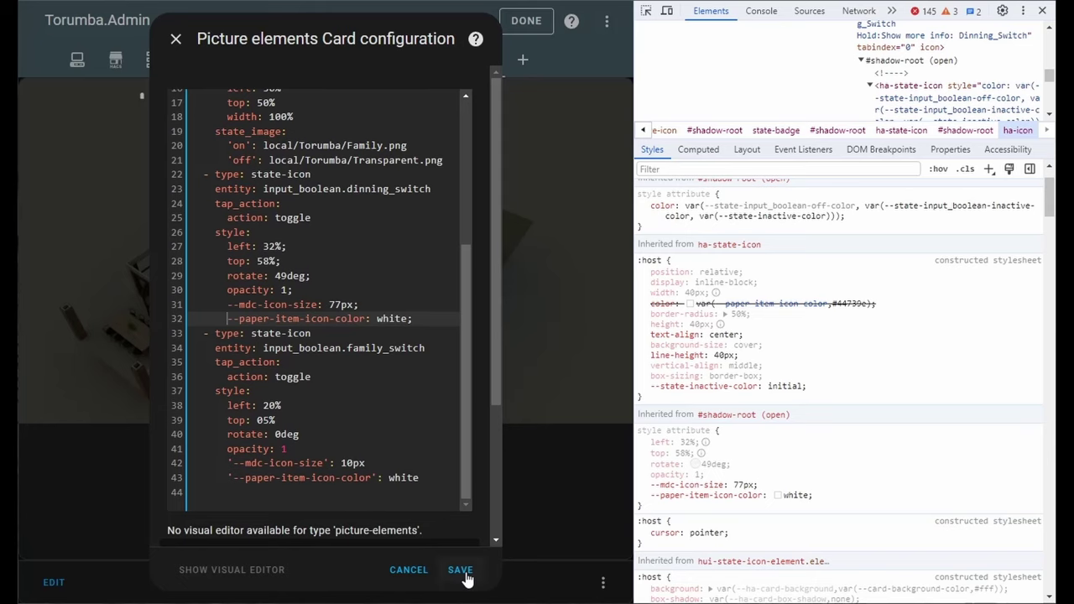
pyautogui.click(463, 573)
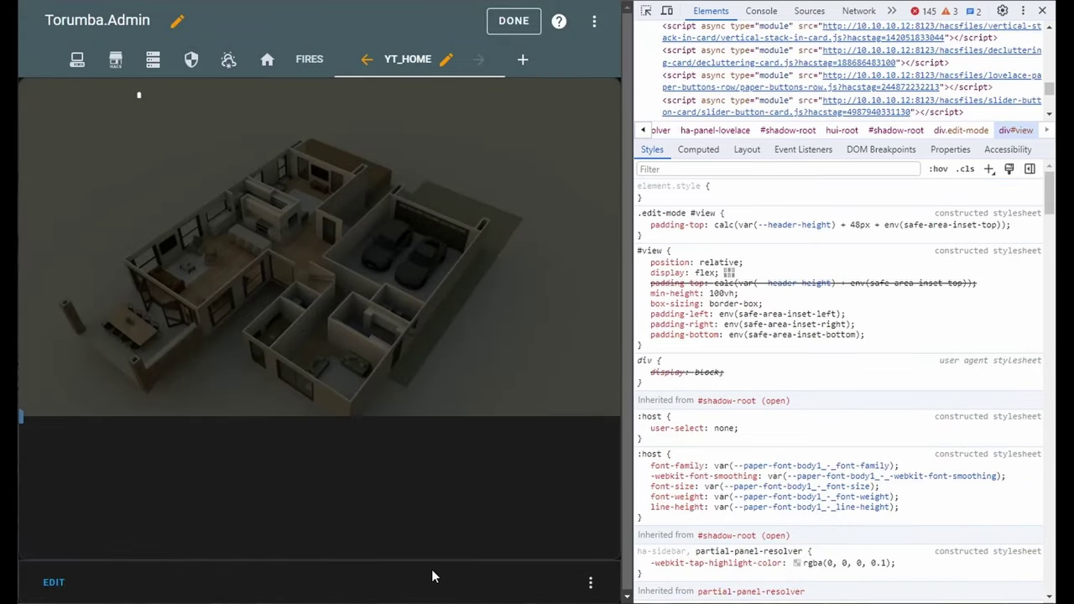
# Step: Leave dashboard edit mode and close the browser developer tools
pyautogui.click(515, 25)
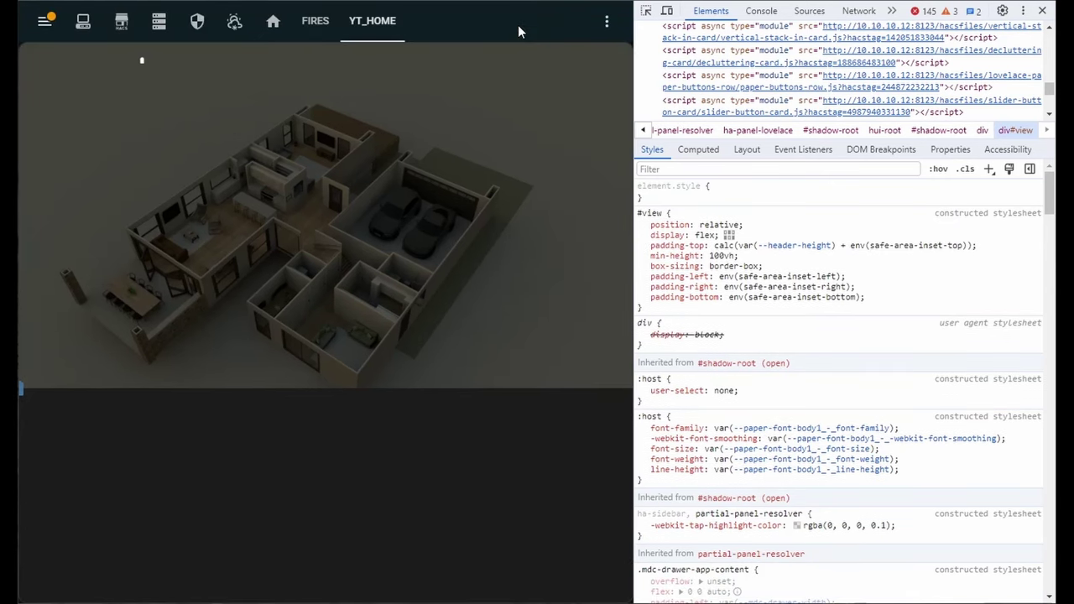
pyautogui.press('F12')
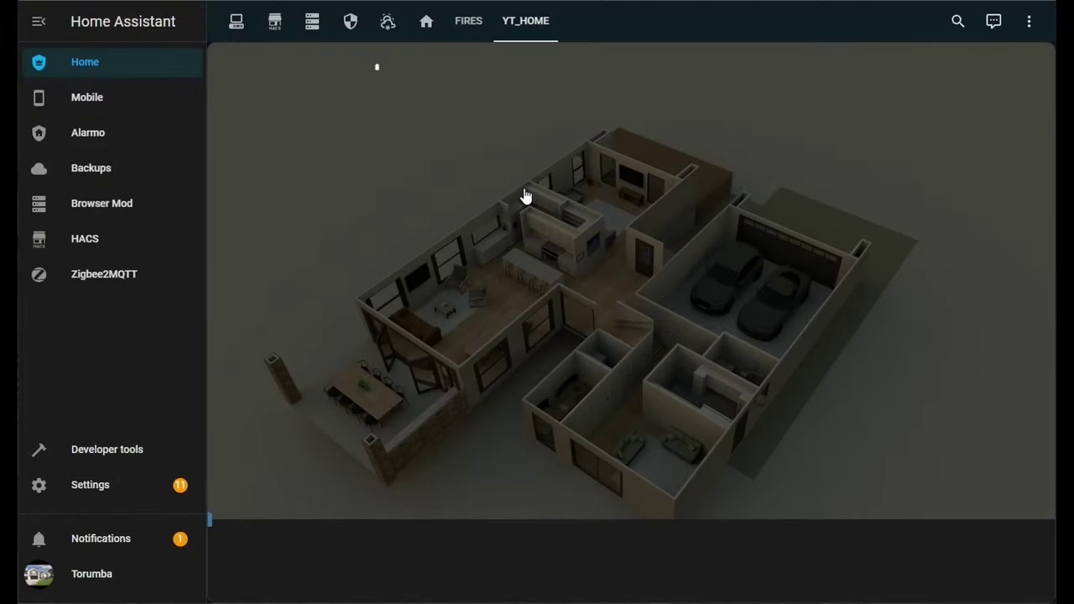
pyautogui.moveTo(506, 345); pyautogui.dragTo(506, 347)
pyautogui.click(350, 63)
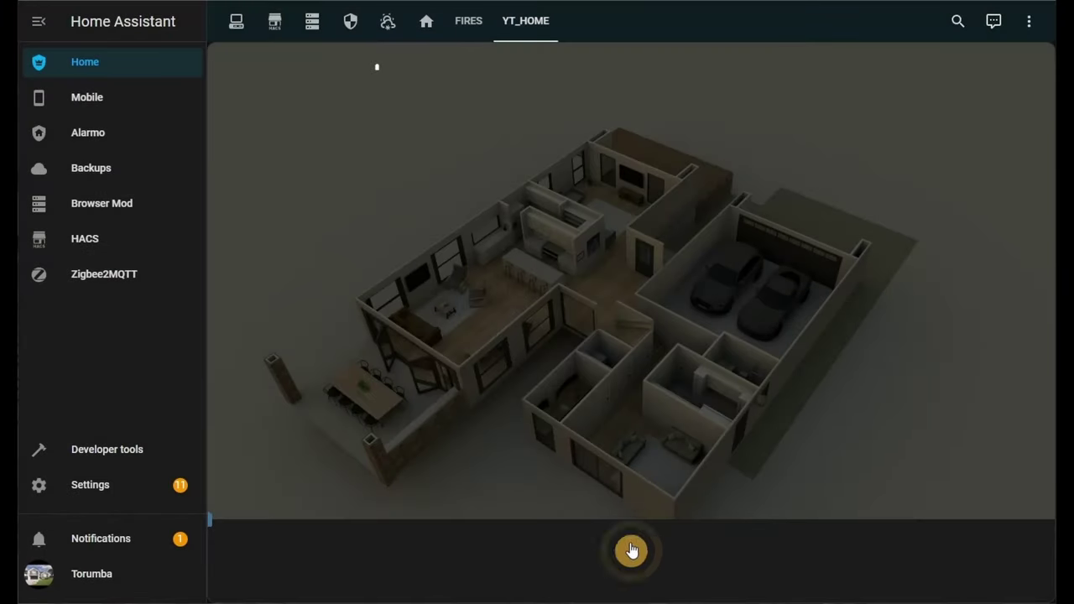
# Step: Reopen the picture elements card's configuration in edit mode at the dining icon's style block
pyautogui.click(1030, 21)
pyautogui.click(976, 67)
pyautogui.click(243, 581)
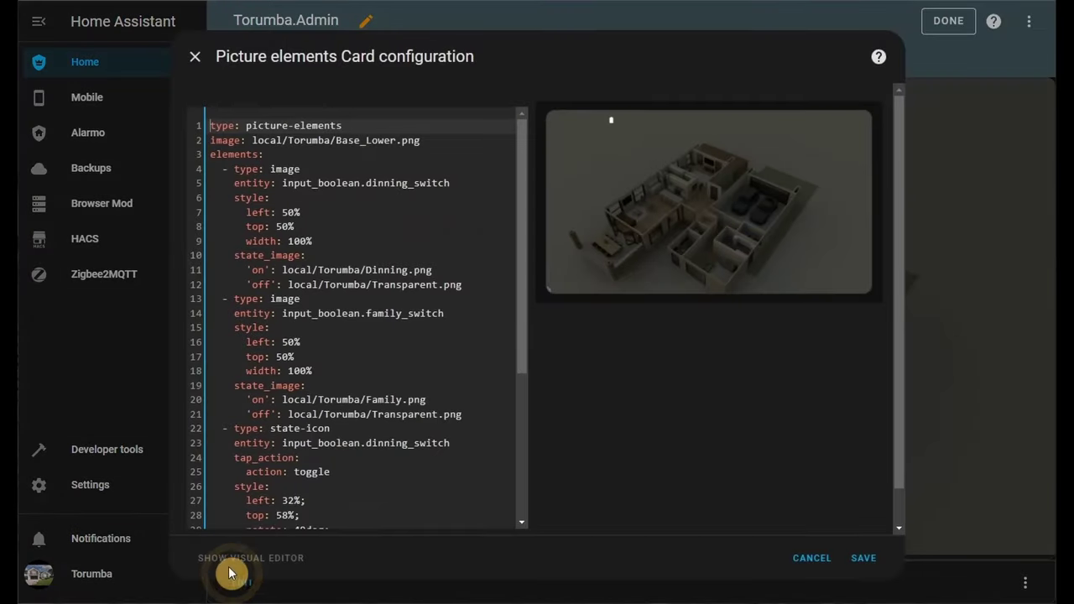
pyautogui.scroll(-5, 427, 329)
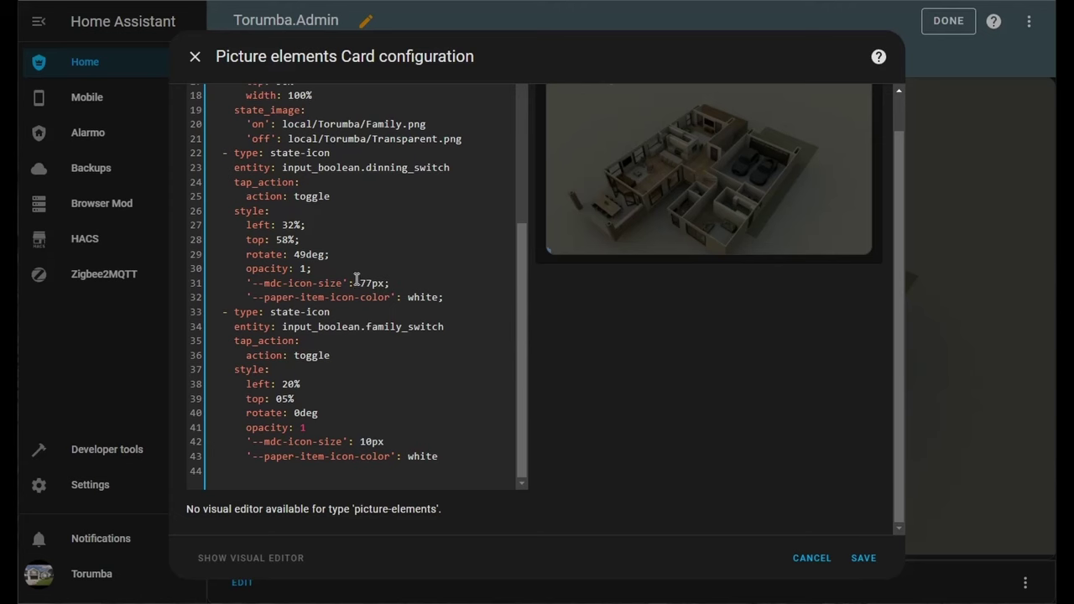
pyautogui.click(332, 267)
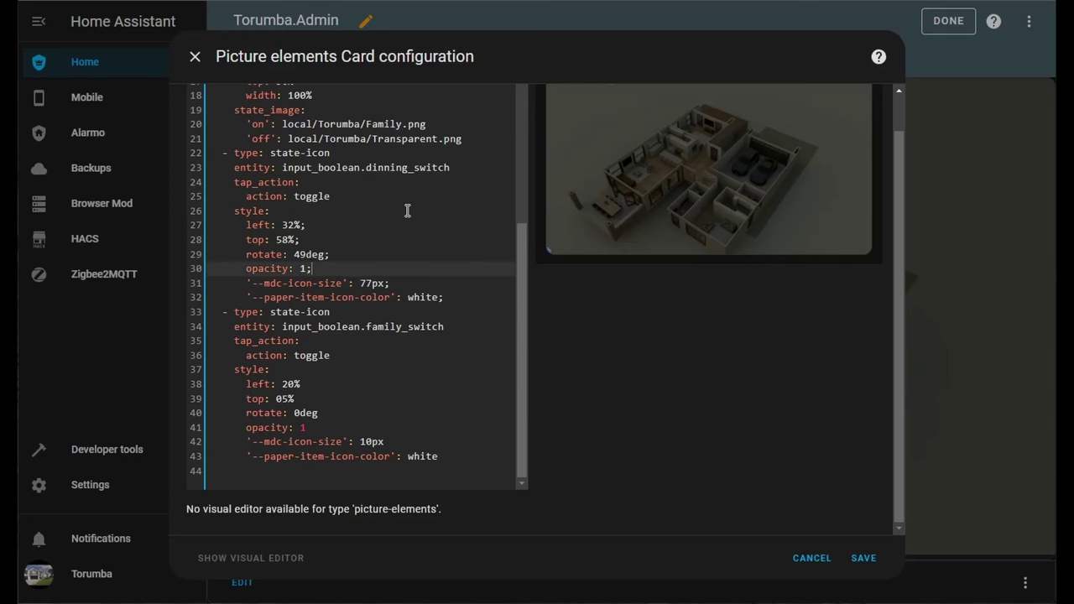
pyautogui.click(319, 215)
pyautogui.press('BackSpace')
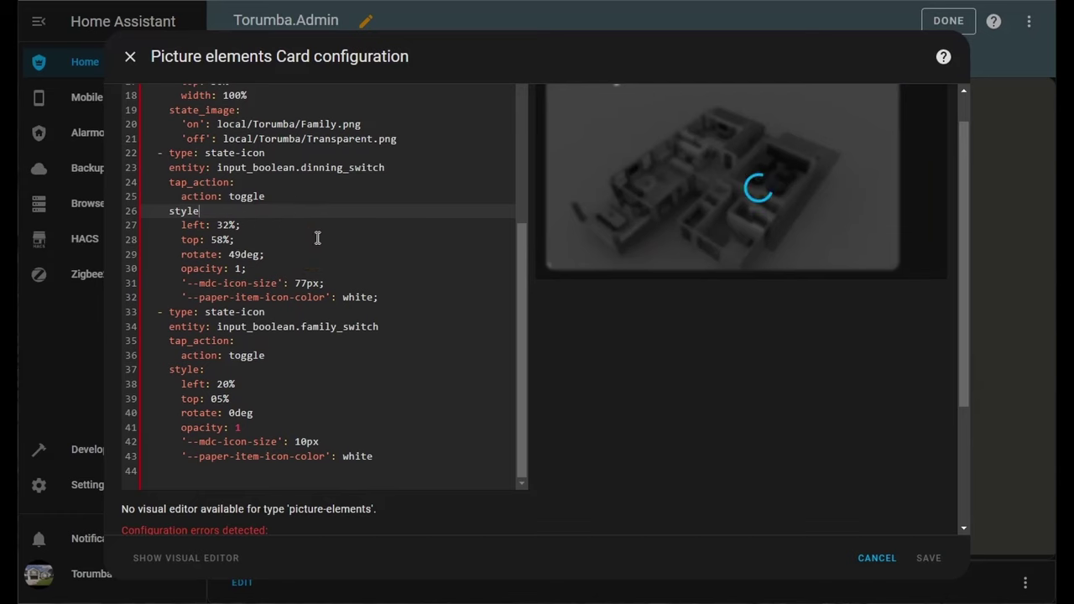
pyautogui.write(':')
# Step: Remove the trailing semicolons from the dining icon's six style values and save the card
pyautogui.click(318, 227)
pyautogui.press('BackSpace')
pyautogui.click(324, 240)
pyautogui.press('BackSpace')
pyautogui.click(340, 254)
pyautogui.press('BackSpace')
pyautogui.click(330, 269)
pyautogui.press('BackSpace')
pyautogui.click(395, 283)
pyautogui.press('BackSpace')
pyautogui.click(454, 298)
pyautogui.press('BackSpace')
pyautogui.click(863, 558)
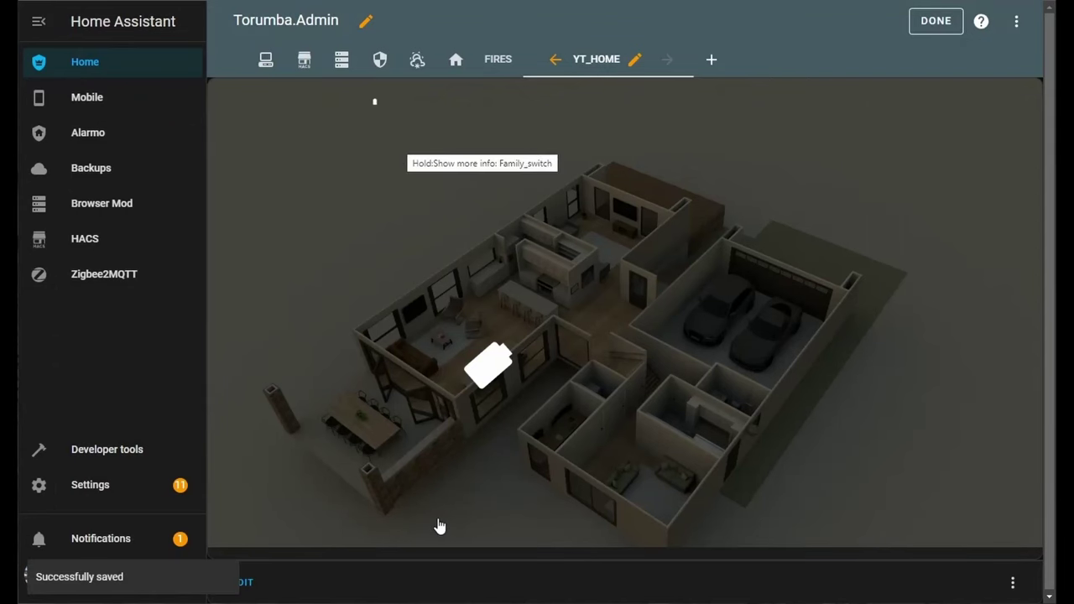
# Step: Test the white dining icon on the floor plan by toggling it several times
pyautogui.click(491, 372)
pyautogui.click(491, 372)
pyautogui.click(488, 371)
pyautogui.click(488, 371)
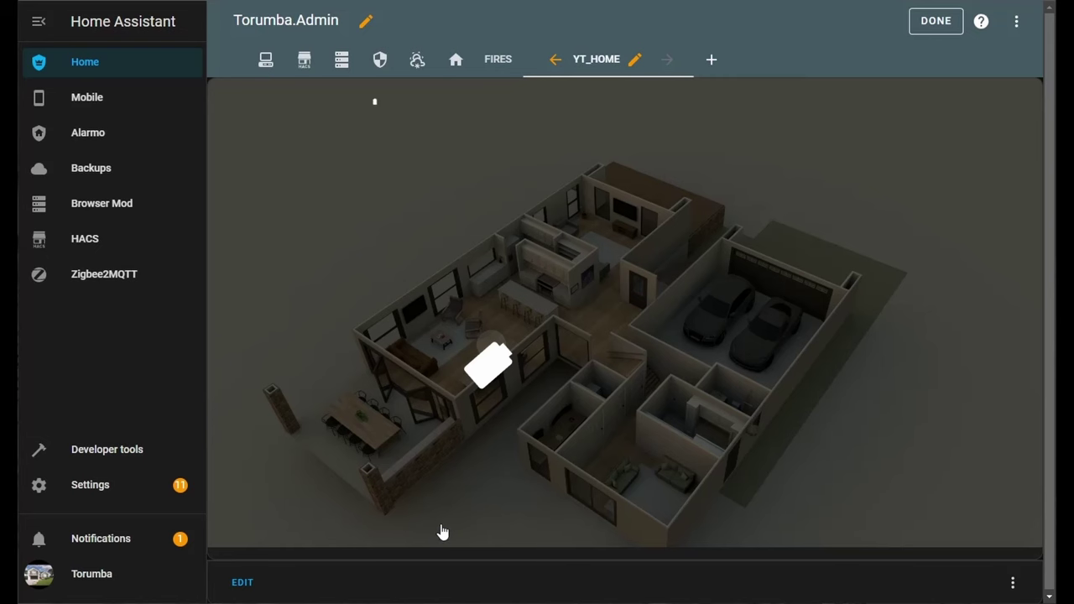
# Step: Set the dinning_switch state-icon's opacity to 0 in the card configuration and save it
pyautogui.click(243, 584)
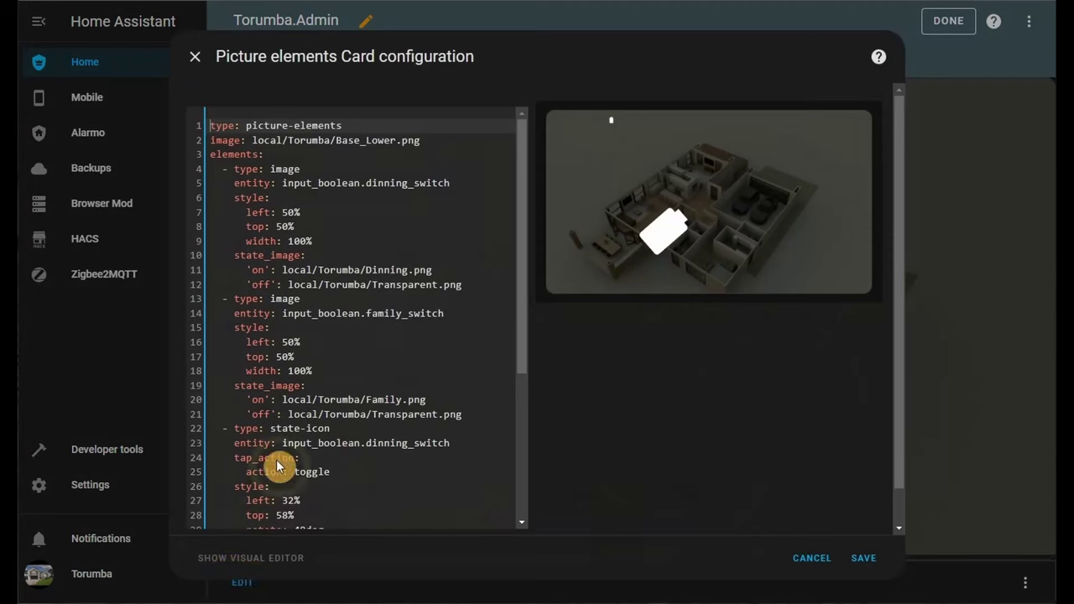
pyautogui.moveTo(522, 282); pyautogui.dragTo(517, 464)
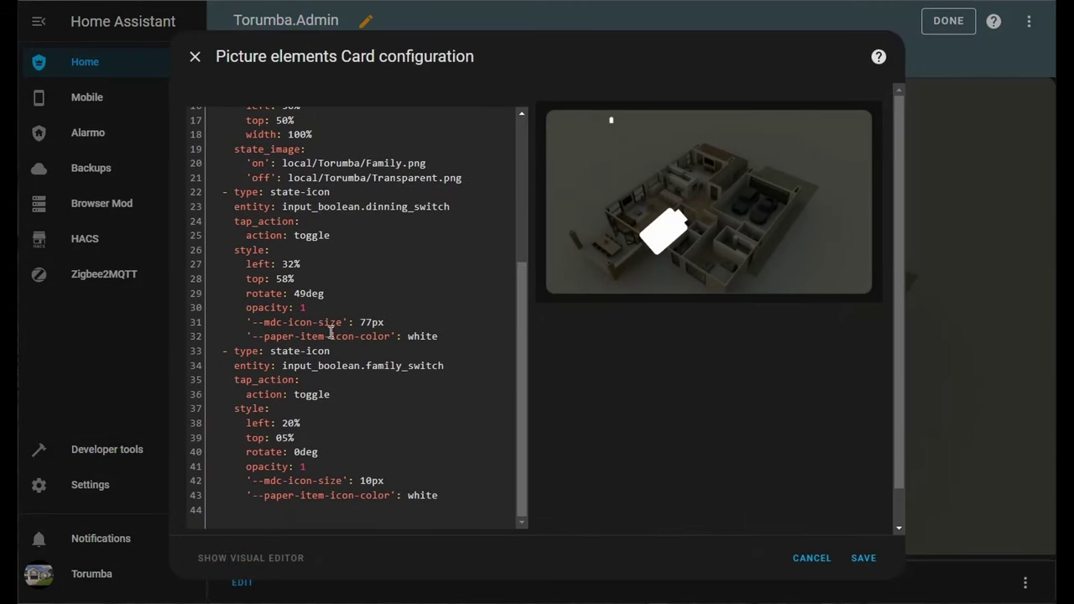
pyautogui.click(314, 308)
pyautogui.click(445, 298)
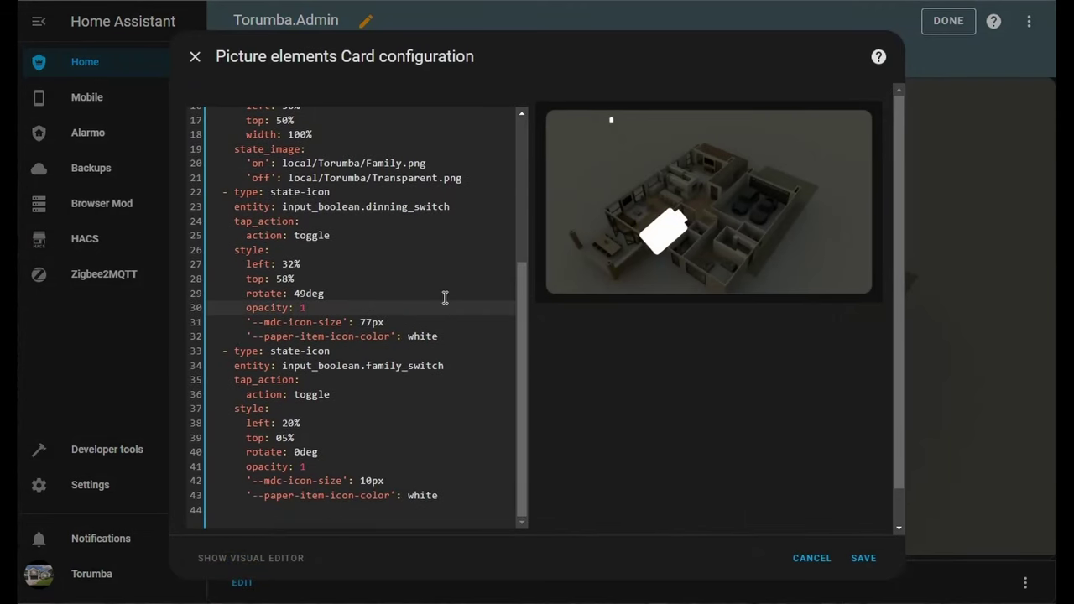
pyautogui.write('0')
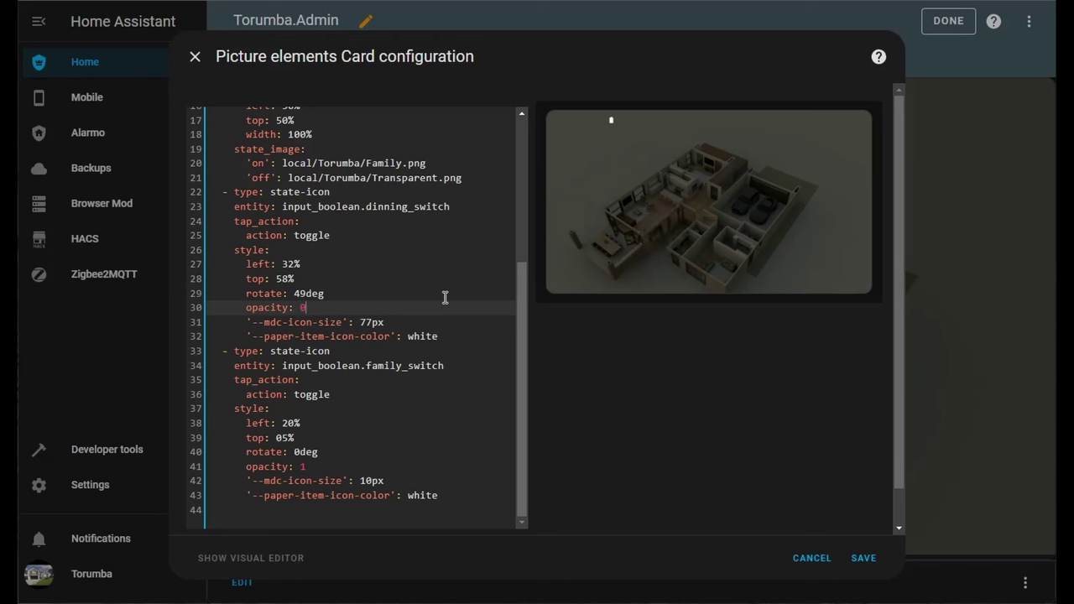
pyautogui.click(864, 559)
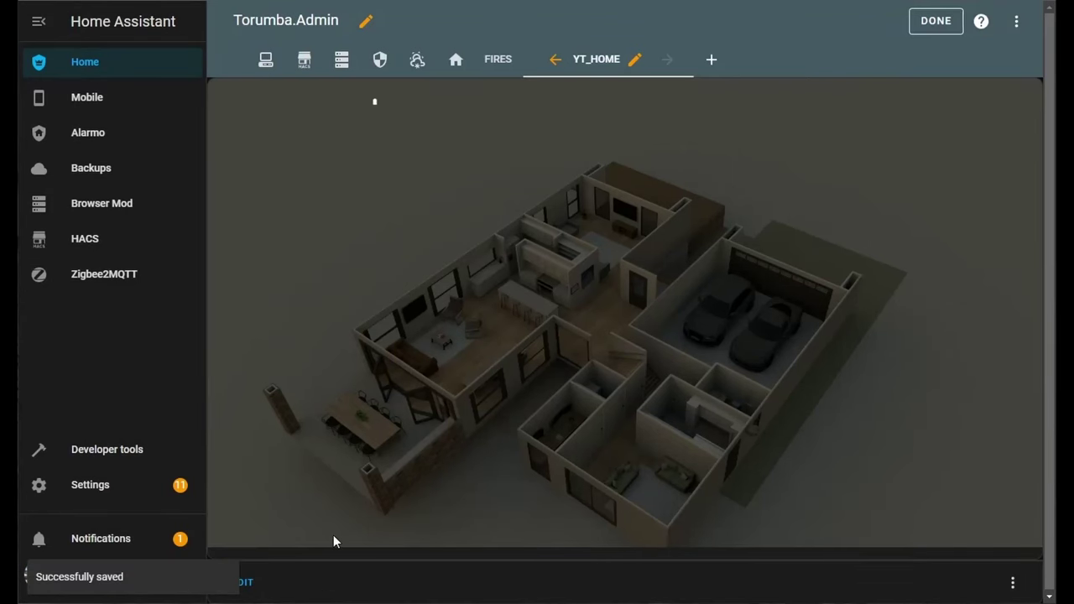
# Step: Toggle the dining light on and off through the invisible icon over the dining area
pyautogui.click(495, 374)
pyautogui.click(495, 374)
pyautogui.click(495, 374)
pyautogui.click(495, 373)
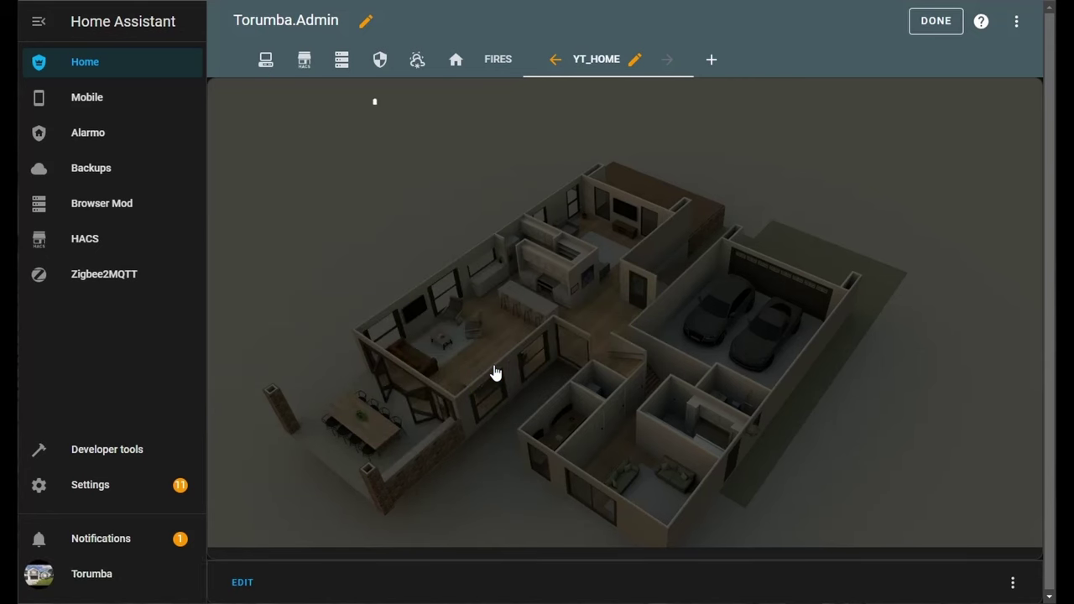
pyautogui.click(495, 374)
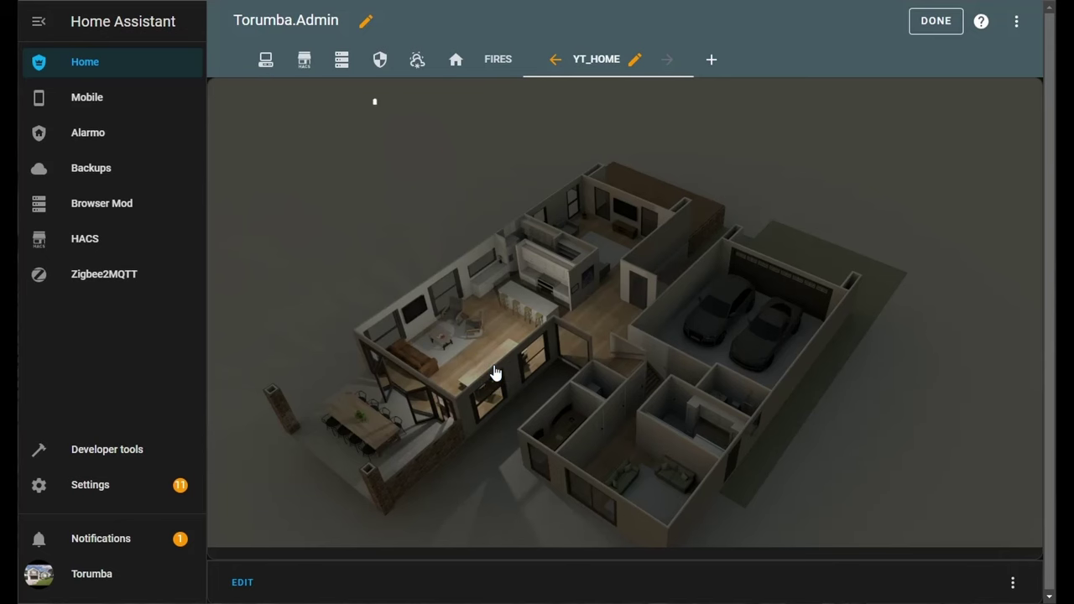
pyautogui.click(495, 373)
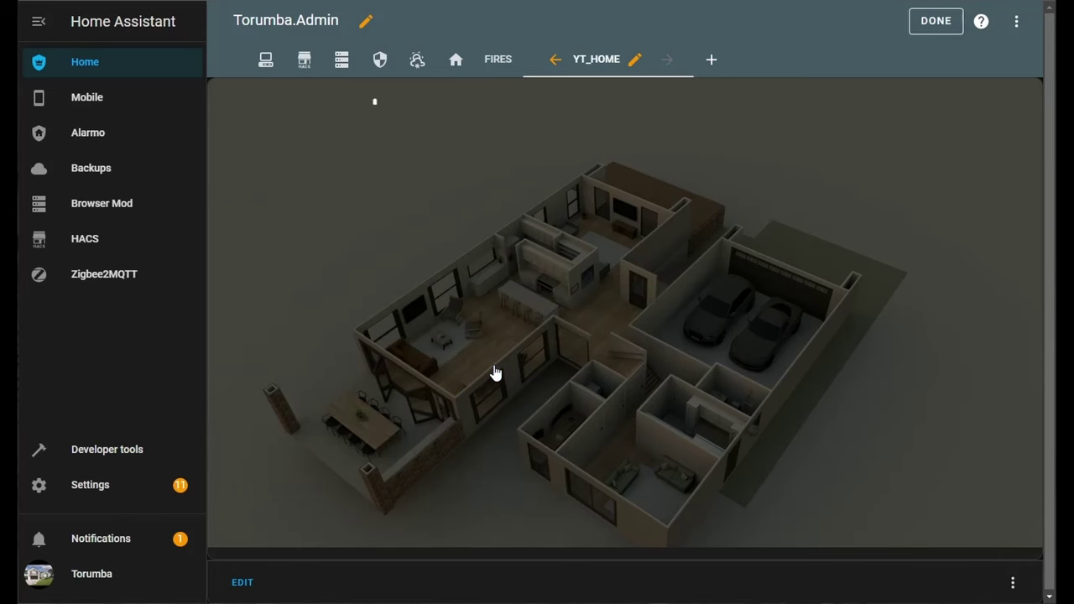
# Step: Open and close the Family_switch details from outside the dining icon, and toggle the dining light again for comparison
pyautogui.click(474, 510)
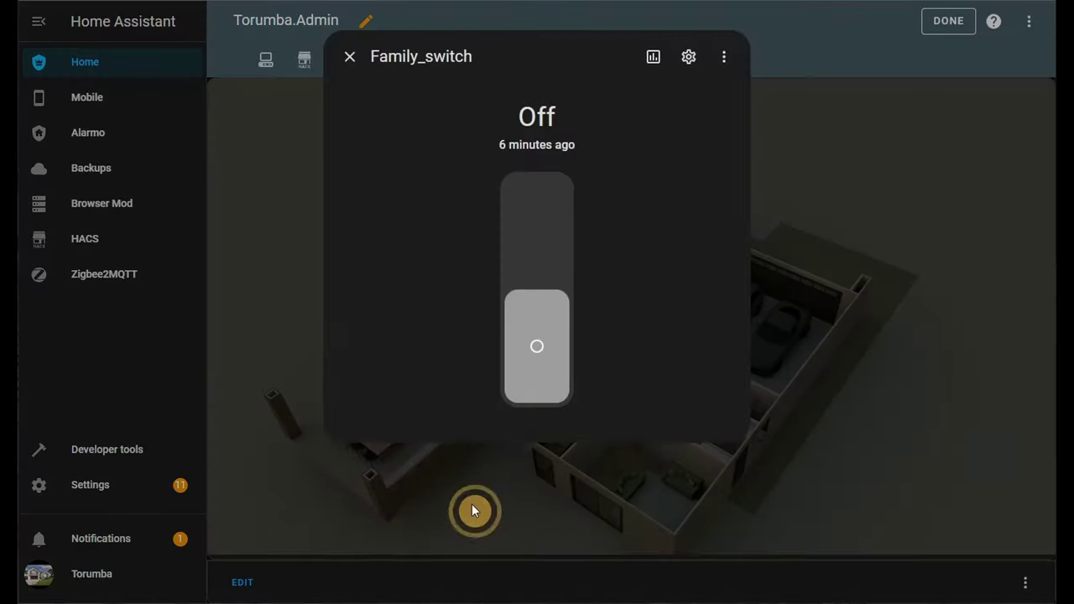
pyautogui.click(349, 60)
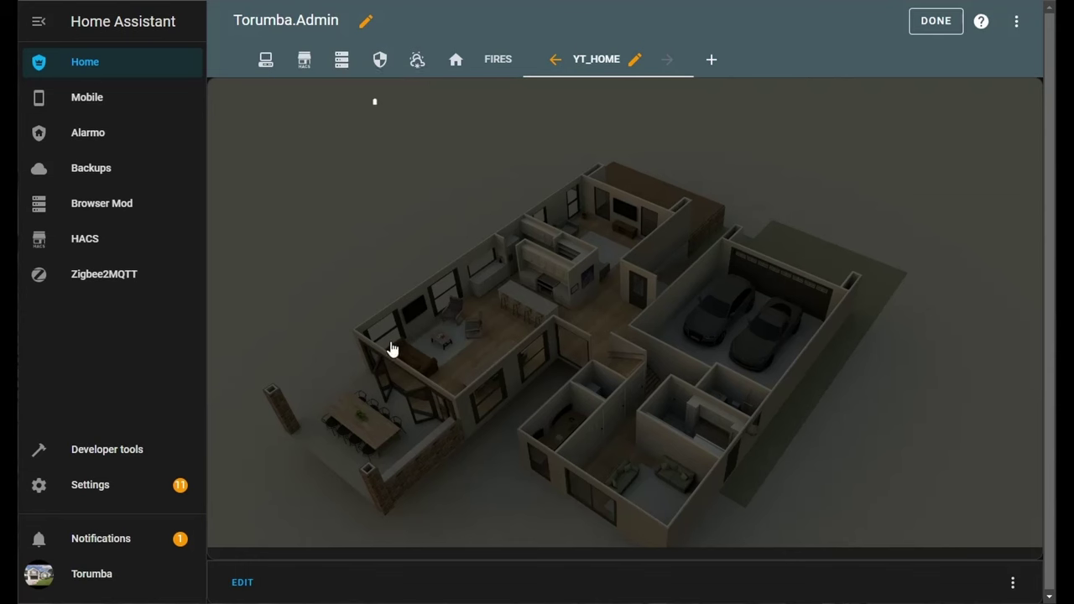
pyautogui.click(497, 367)
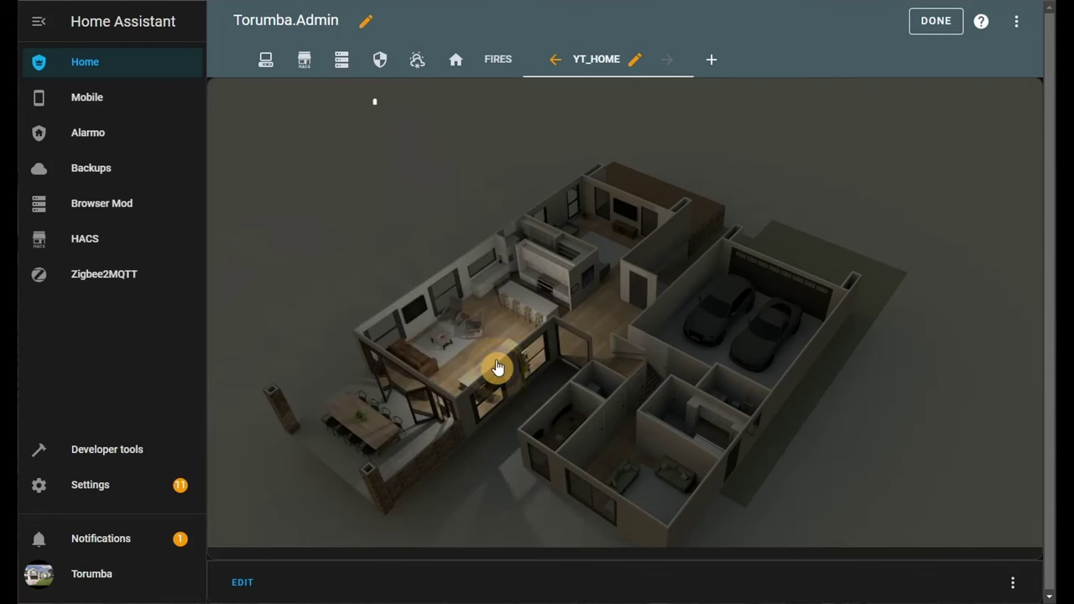
pyautogui.click(497, 369)
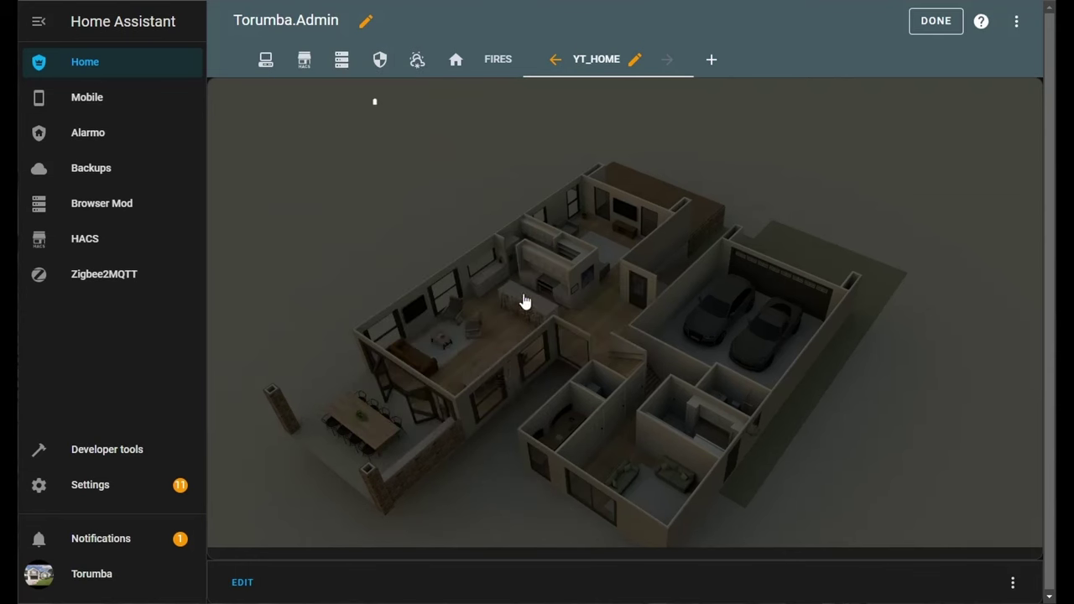
pyautogui.click(458, 66)
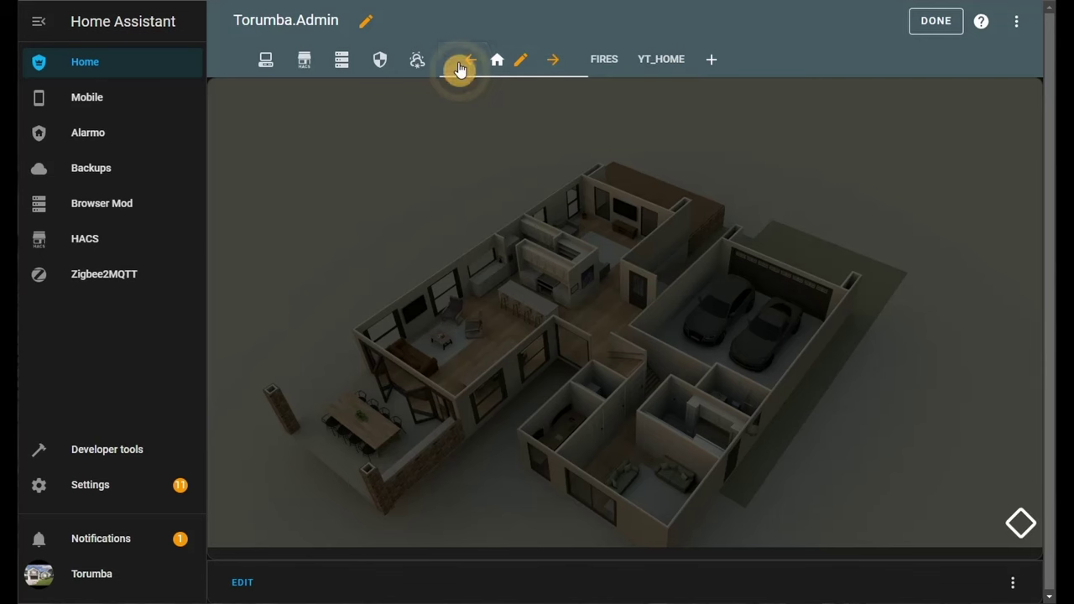
pyautogui.click(522, 62)
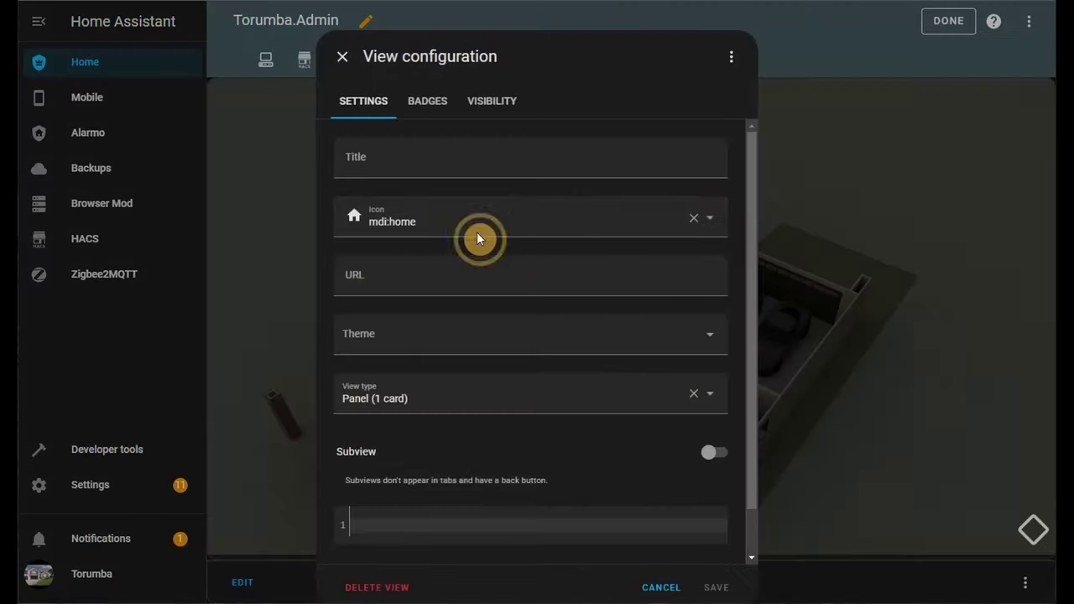
pyautogui.click(344, 58)
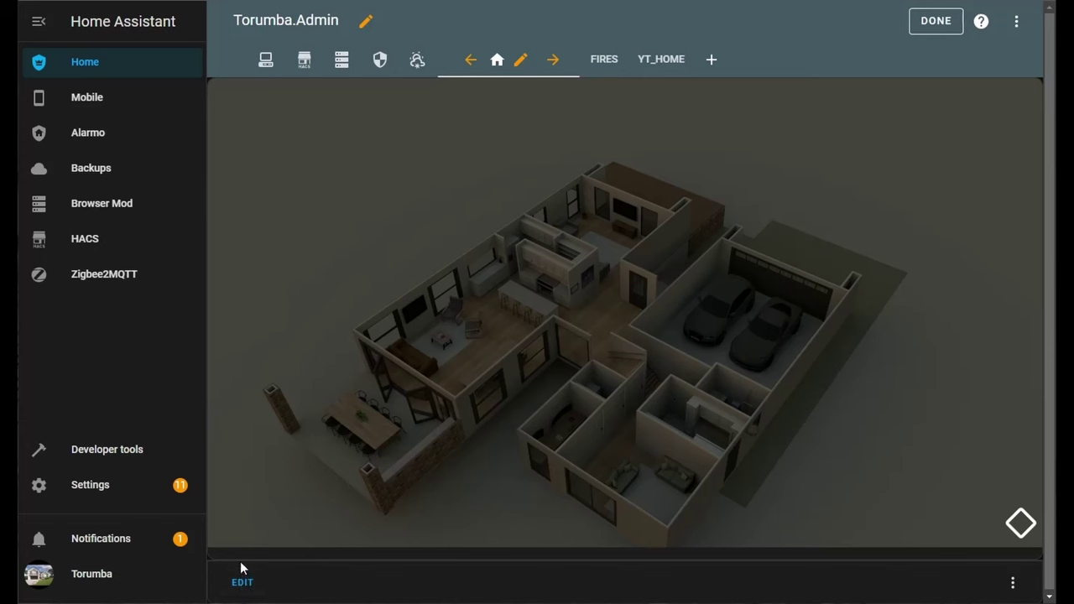
pyautogui.click(661, 58)
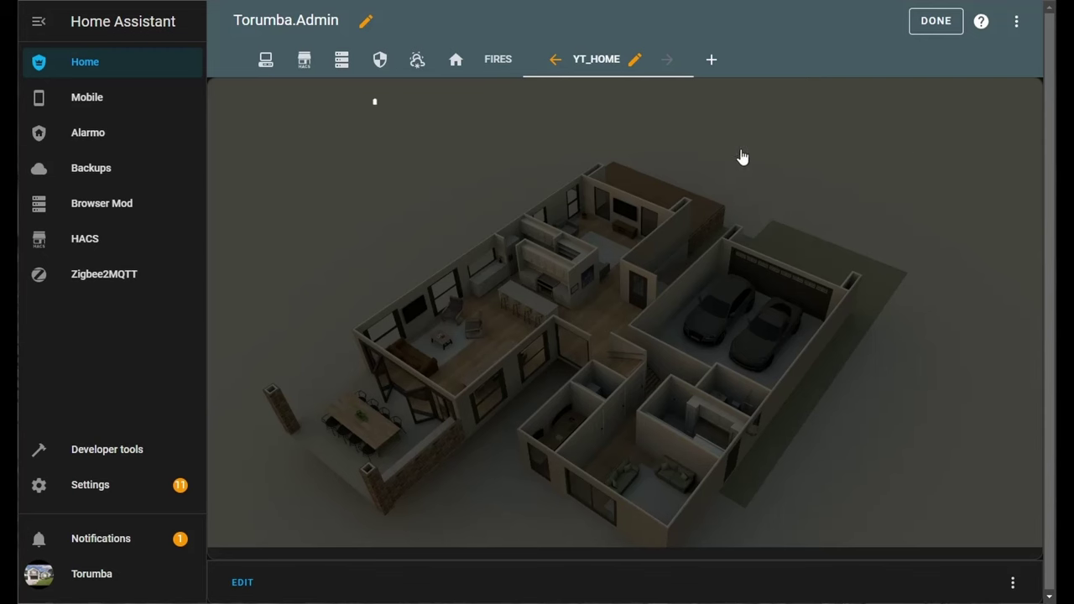
# Step: Open the home view's floor plan card configuration and set the living_porch_switch state-icon's opacity to 1
pyautogui.click(456, 64)
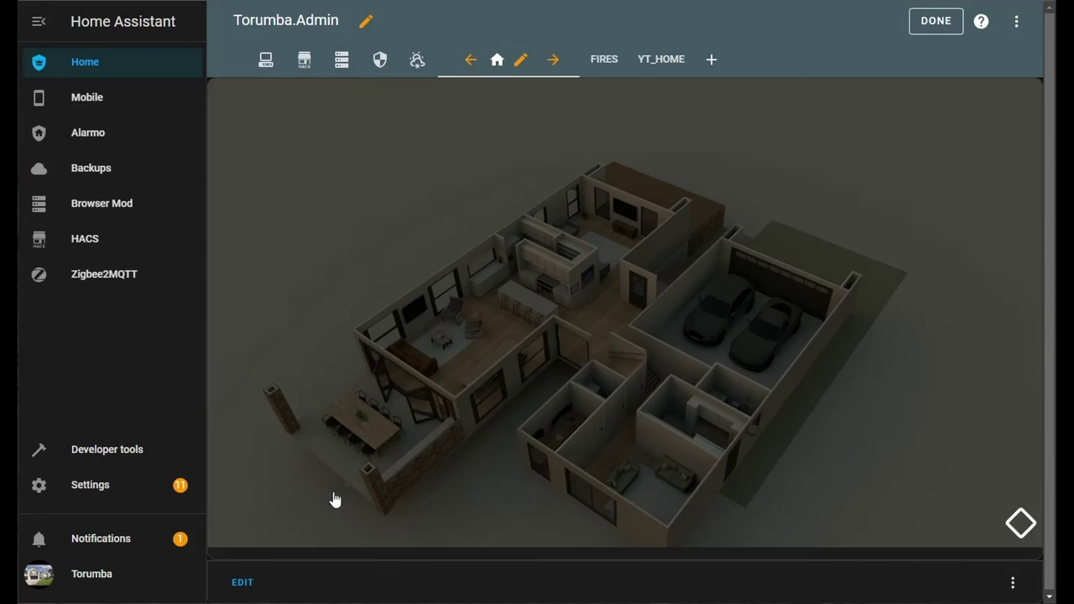
pyautogui.click(240, 585)
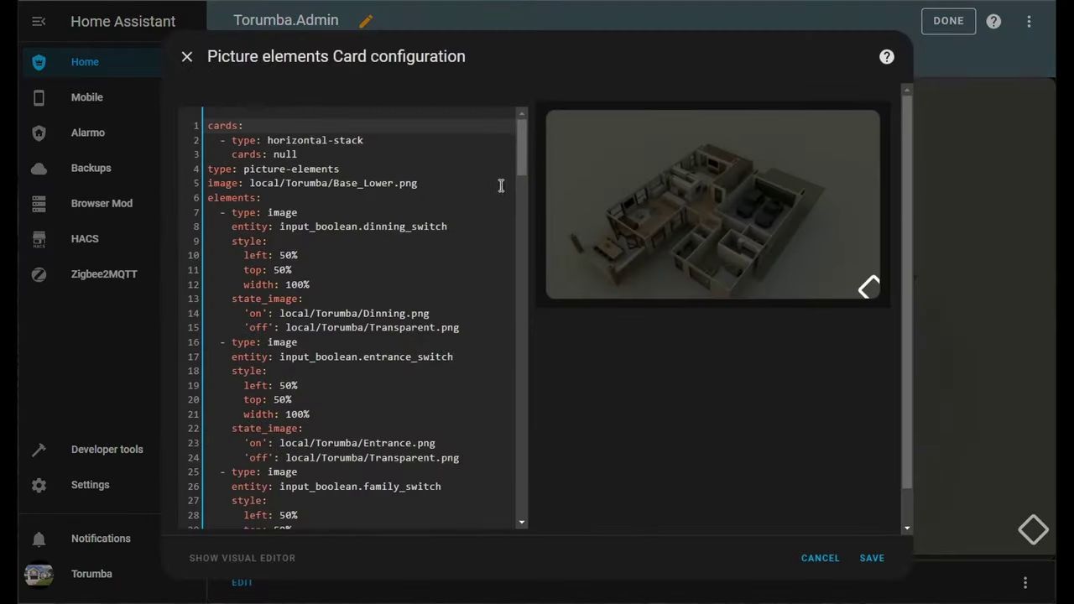
pyautogui.moveTo(522, 167); pyautogui.dragTo(523, 477)
pyautogui.click(346, 484)
pyautogui.press('BackSpace')
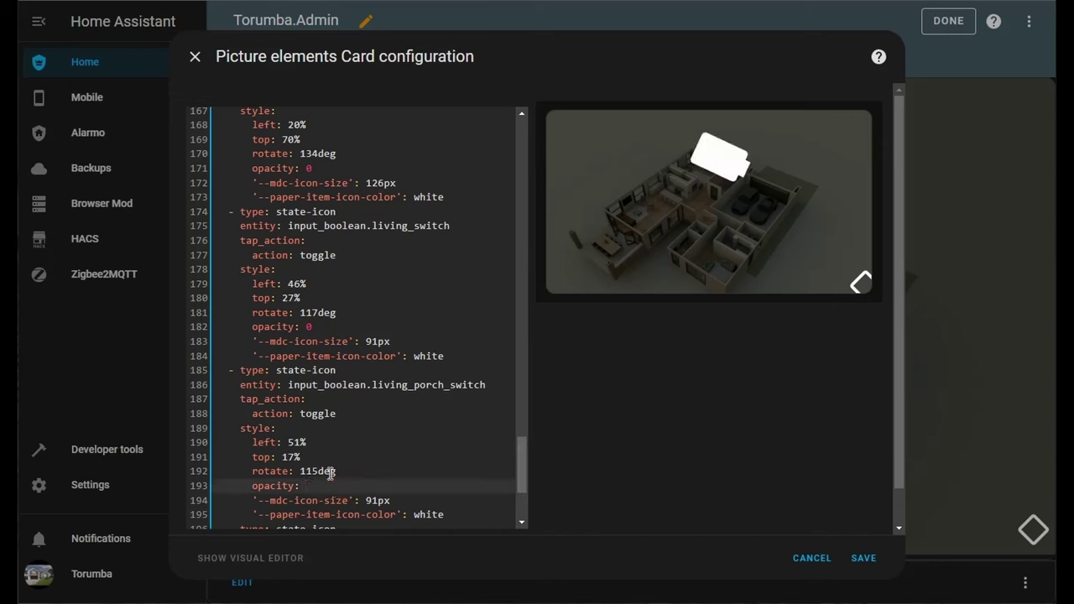
pyautogui.write('1')
# Step: Set the opacity of the living_switch and patio_switch state-icons to 1
pyautogui.click(328, 326)
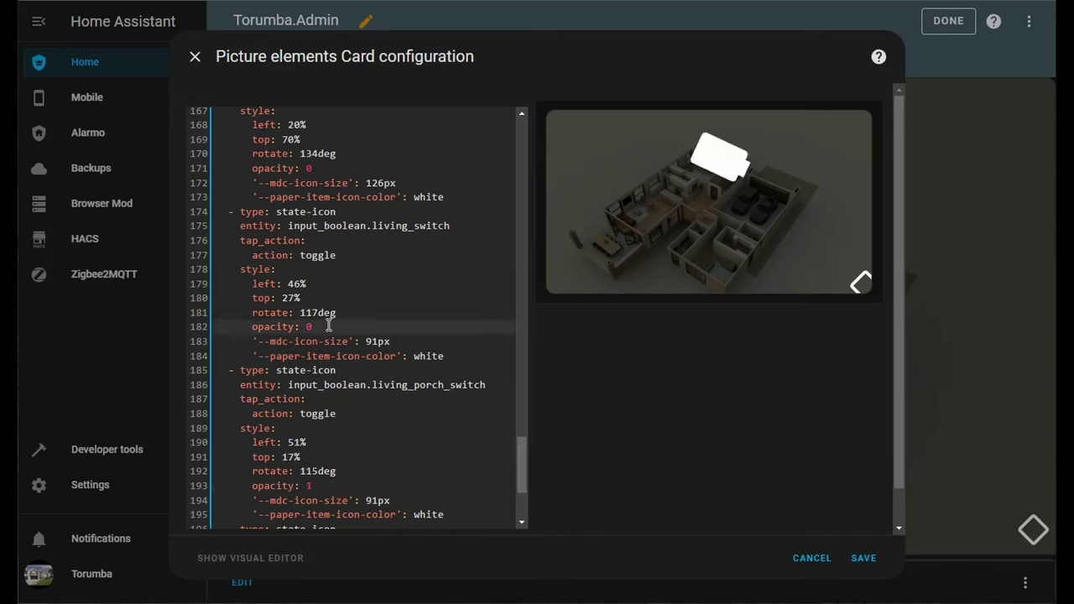
pyautogui.press('BackSpace')
pyautogui.write('1')
pyautogui.click(322, 168)
pyautogui.press('BackSpace')
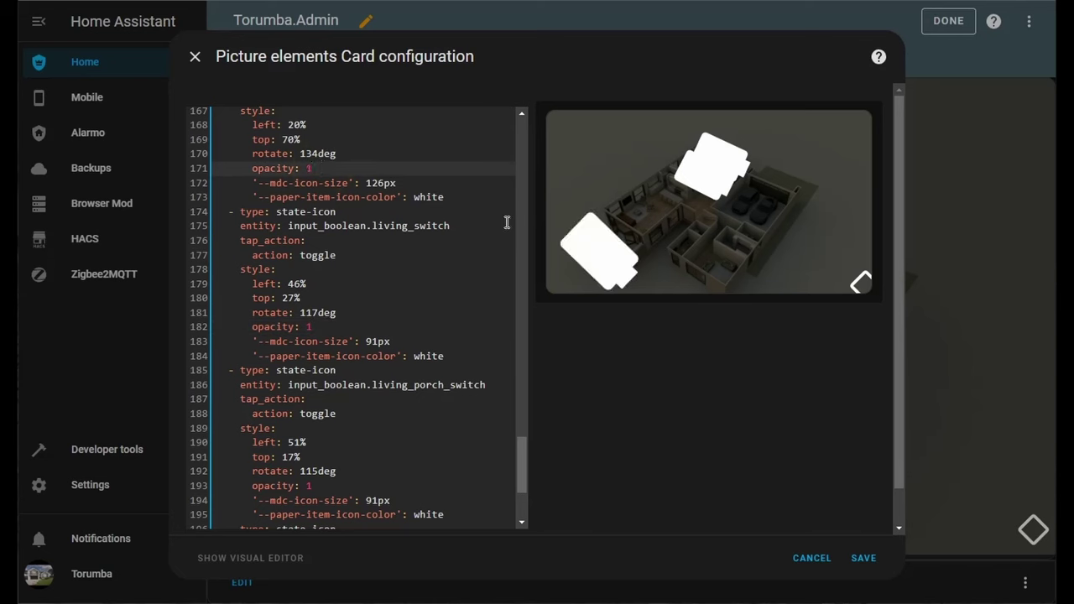
# Step: Set the opacity of the pantry_switch and kitchen_switch state-icons to 1
pyautogui.moveTo(521, 463); pyautogui.dragTo(522, 428)
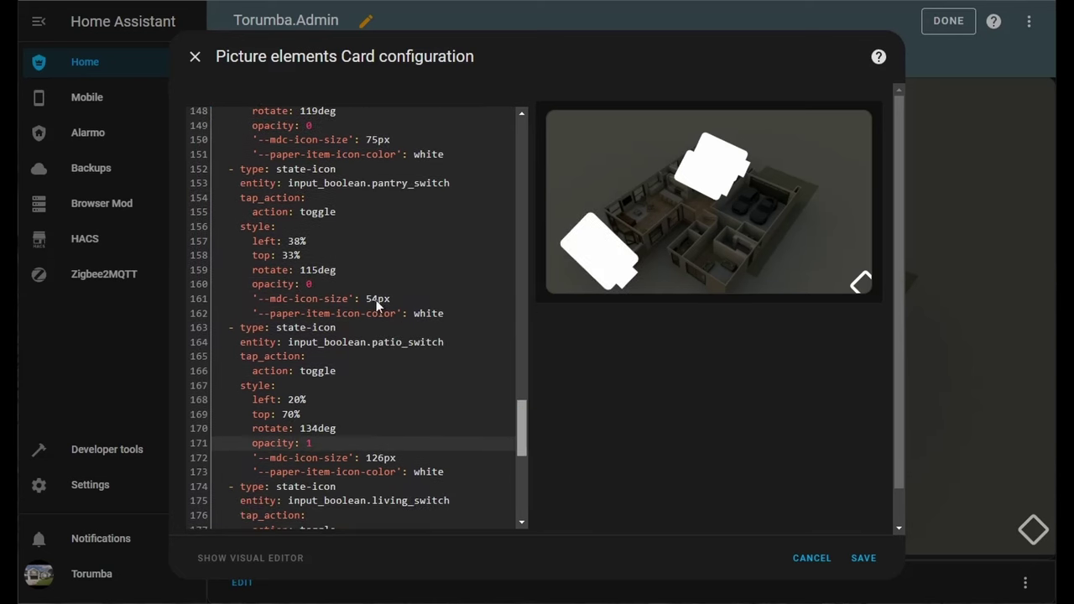
pyautogui.click(325, 283)
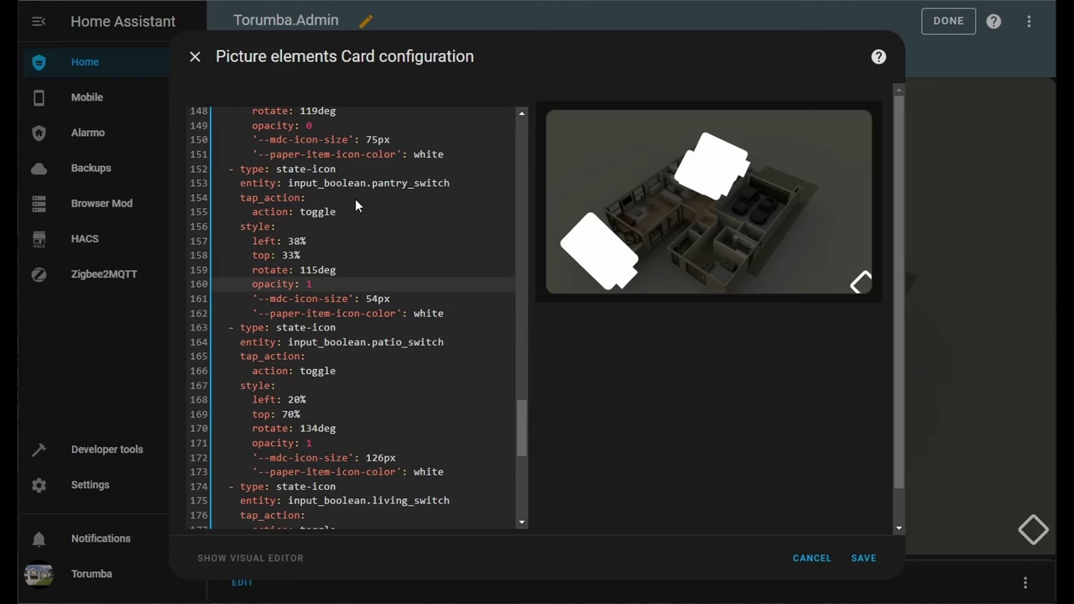
pyautogui.click(336, 128)
pyautogui.press('BackSpace')
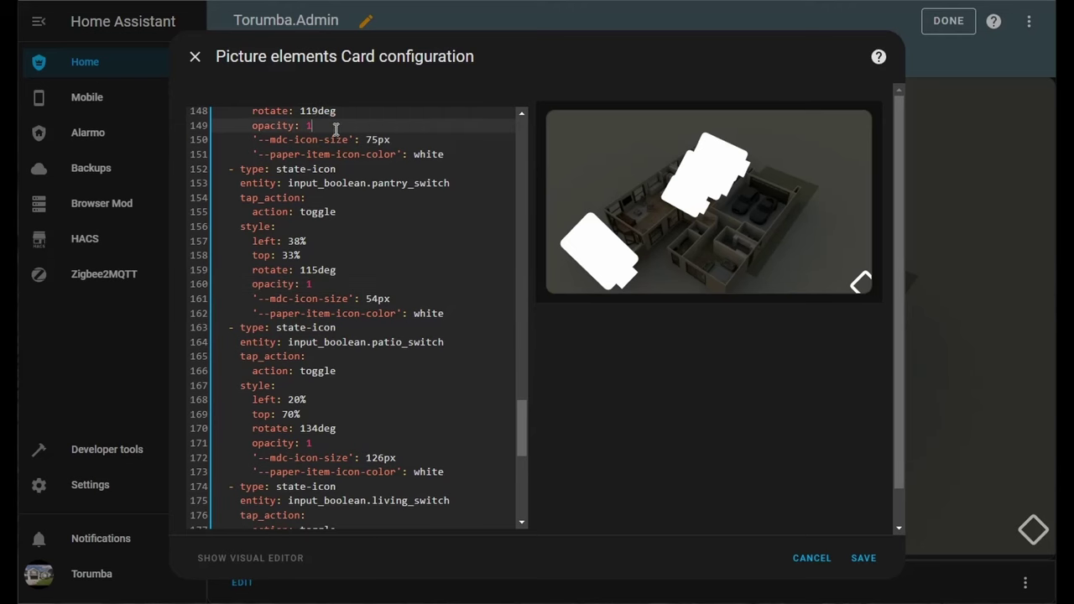
pyautogui.write('1')
# Step: Set the opacity of the frontdoor_porch_switch and family_switch state-icons to 1 and save the card
pyautogui.scroll(4, 336, 193)
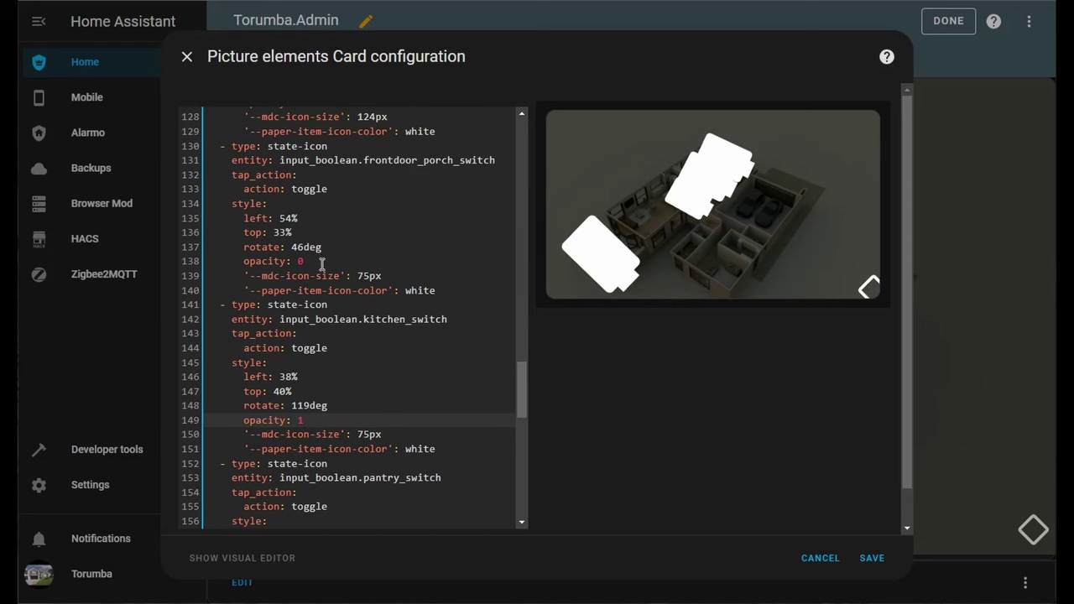
pyautogui.click(306, 261)
pyautogui.press('BackSpace')
pyautogui.write('1')
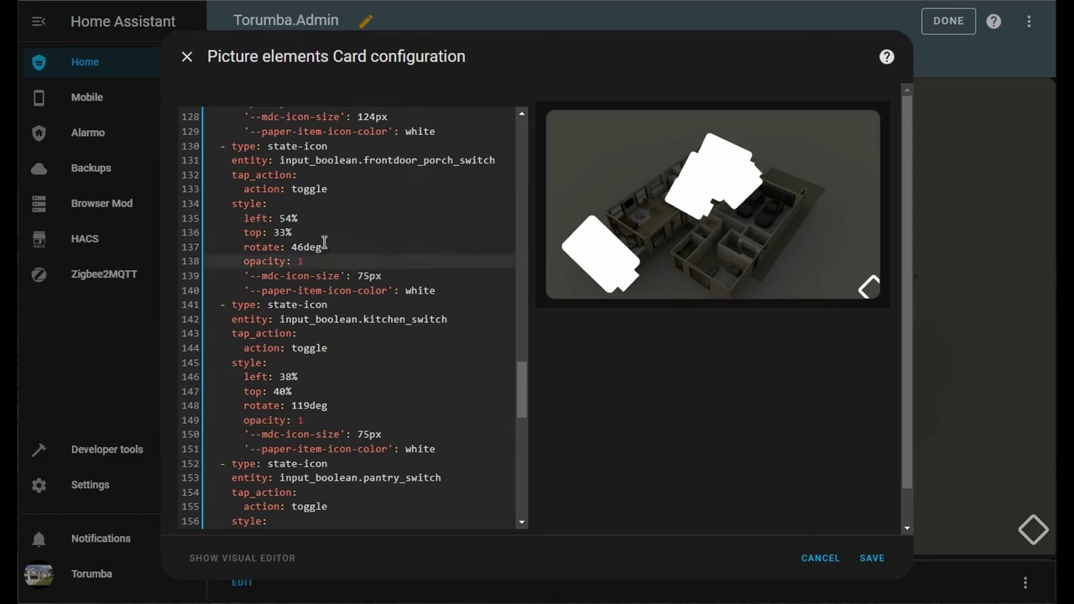
pyautogui.scroll(3, 332, 242)
pyautogui.click(329, 323)
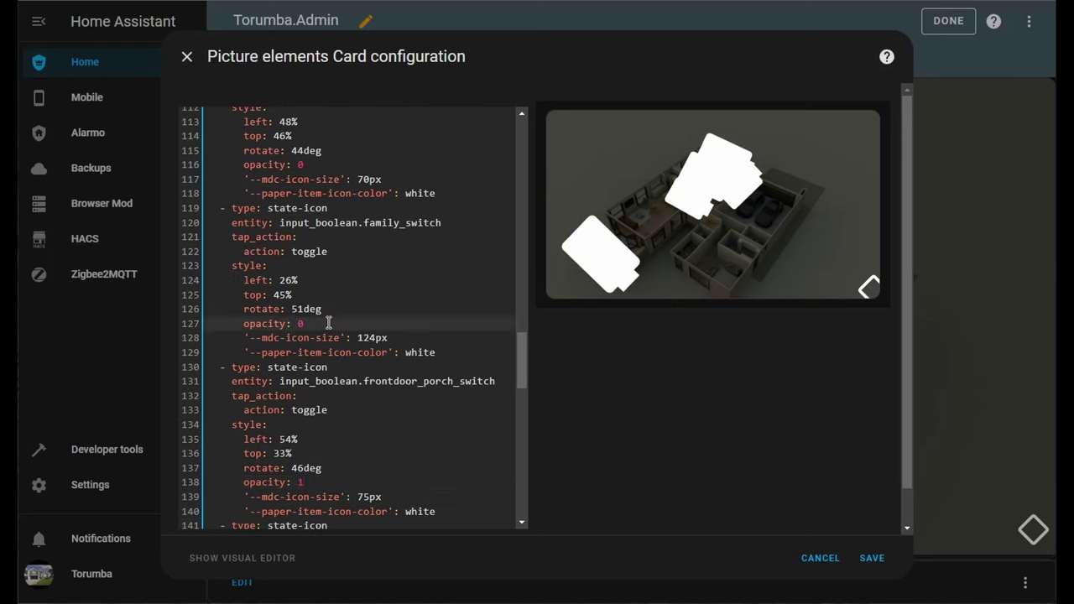
pyautogui.press('BackSpace')
pyautogui.scroll(2, 328, 323)
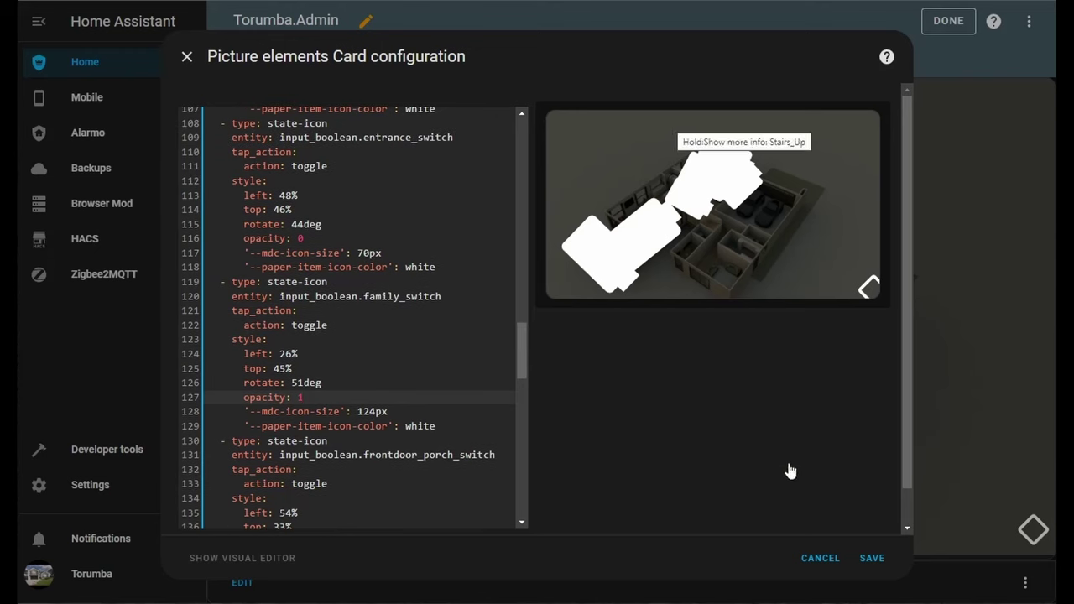
pyautogui.click(871, 558)
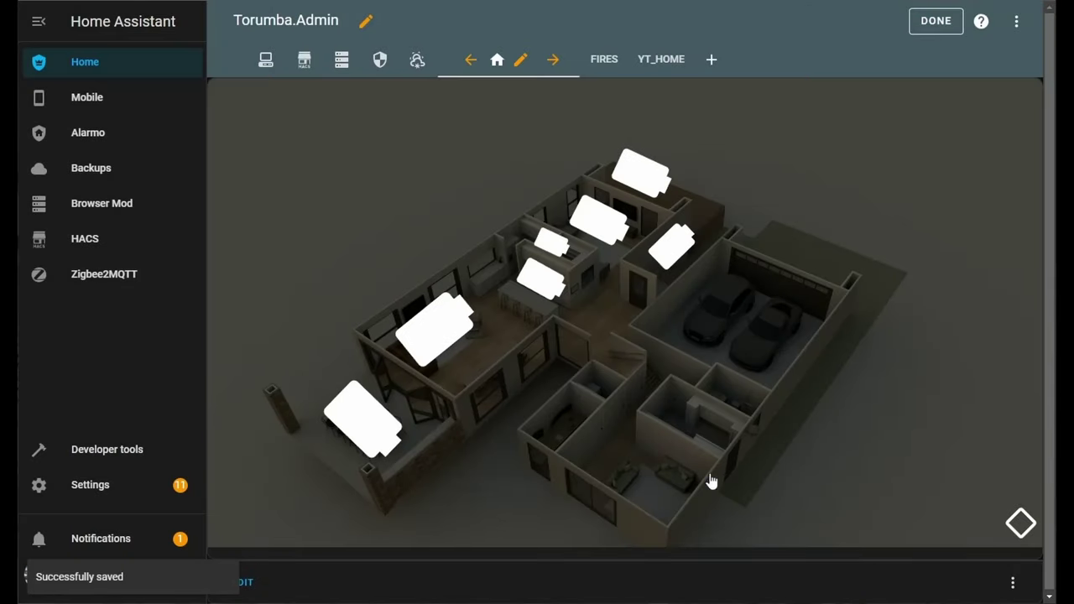
# Step: Turn on the patio, family, kitchen, pantry, living, living porch and front door porch lights through their white icons
pyautogui.click(347, 428)
pyautogui.click(433, 335)
pyautogui.click(541, 285)
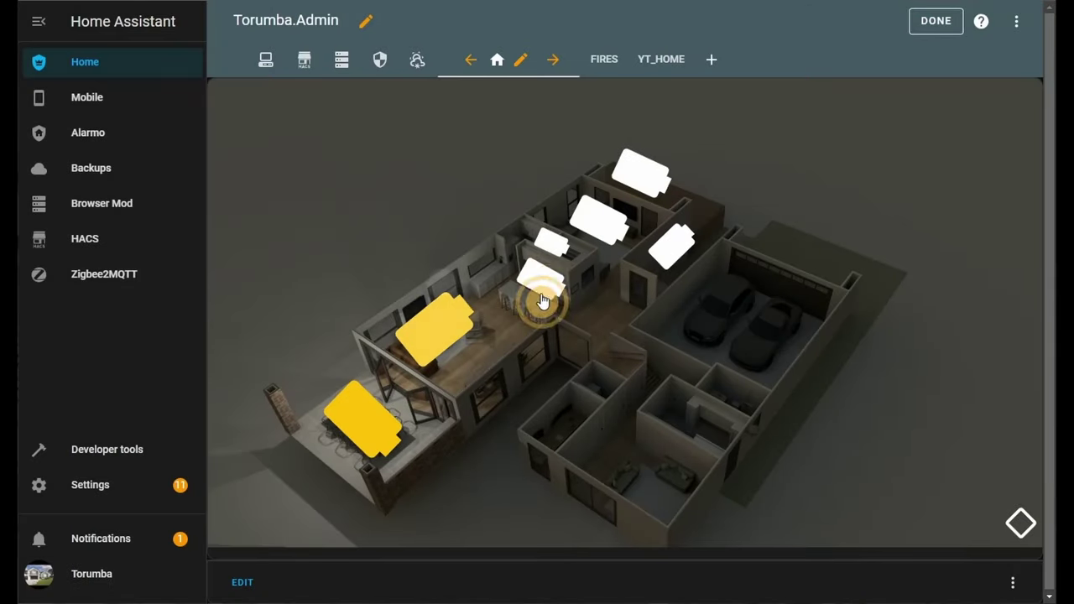
pyautogui.click(548, 246)
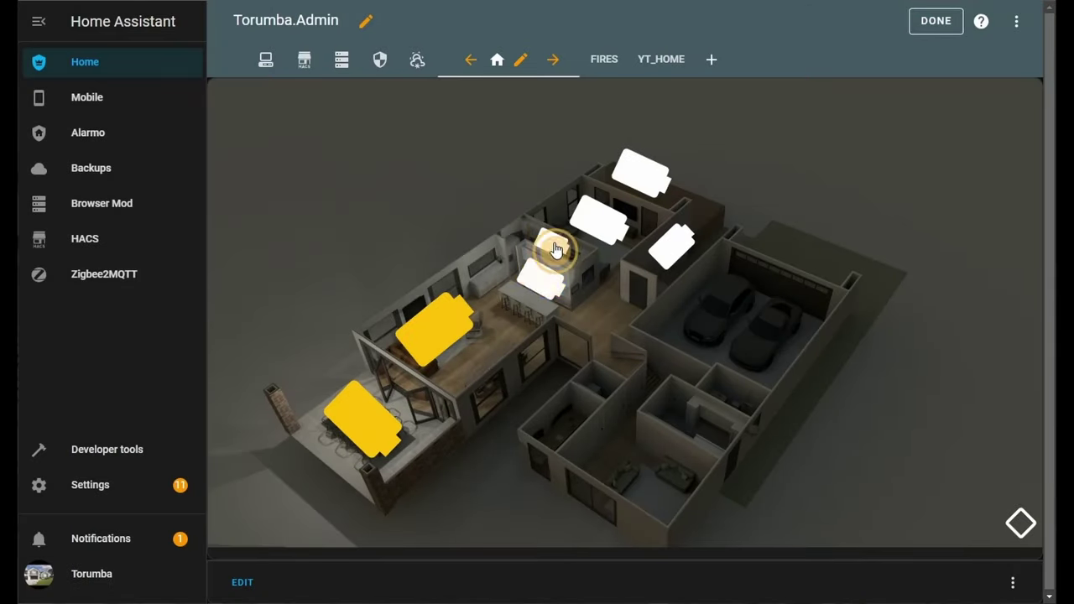
pyautogui.click(611, 218)
pyautogui.click(642, 171)
pyautogui.click(676, 254)
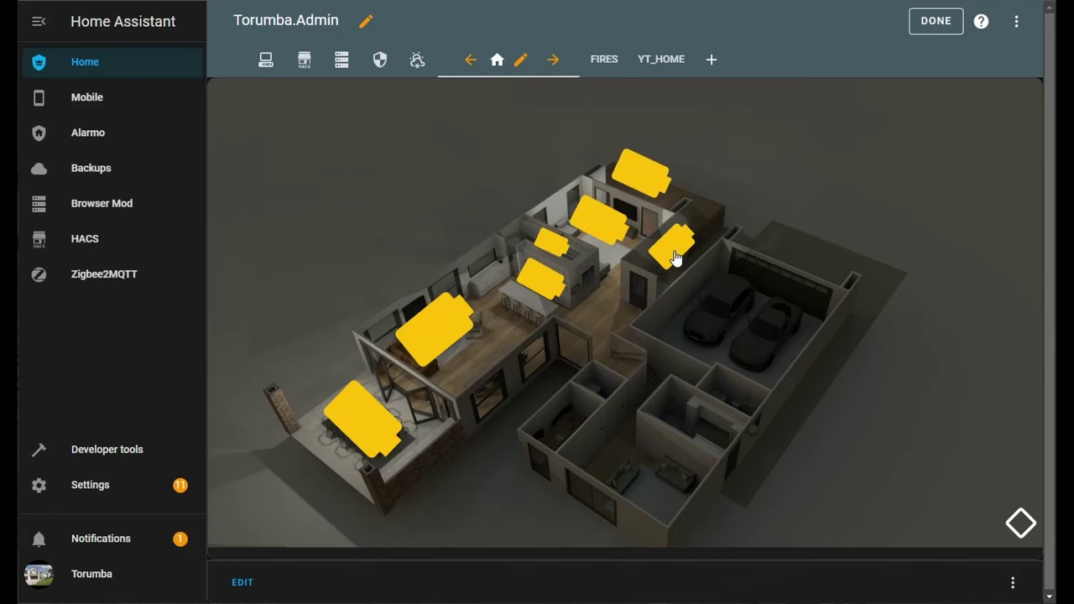
# Step: Reopen the card configuration and set the family_switch and frontdoor_porch_switch state-icons' opacity to 0
pyautogui.click(242, 583)
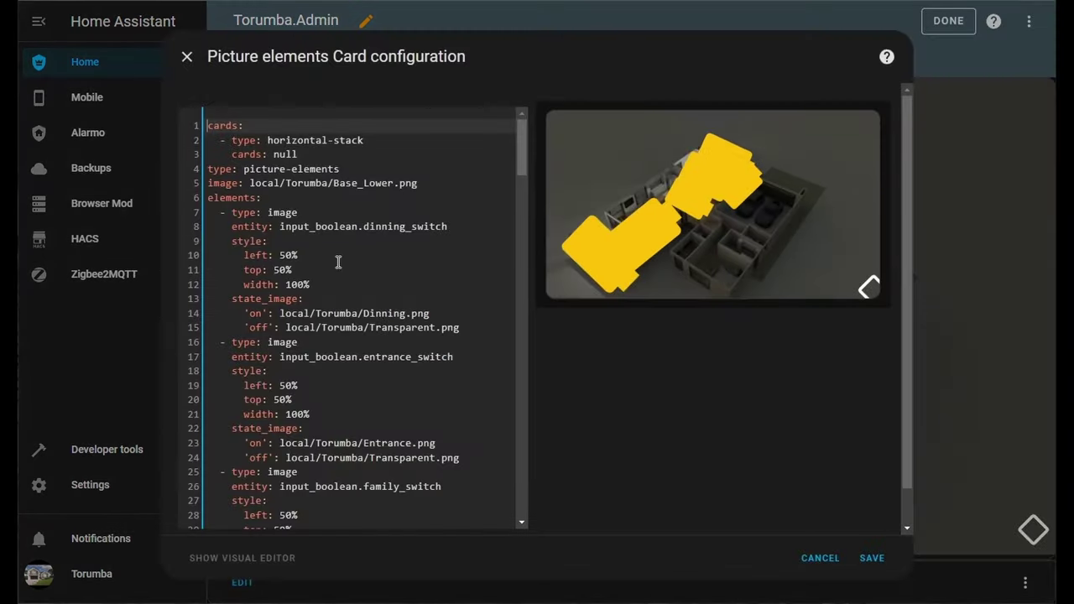
pyautogui.scroll(-17, 340, 263)
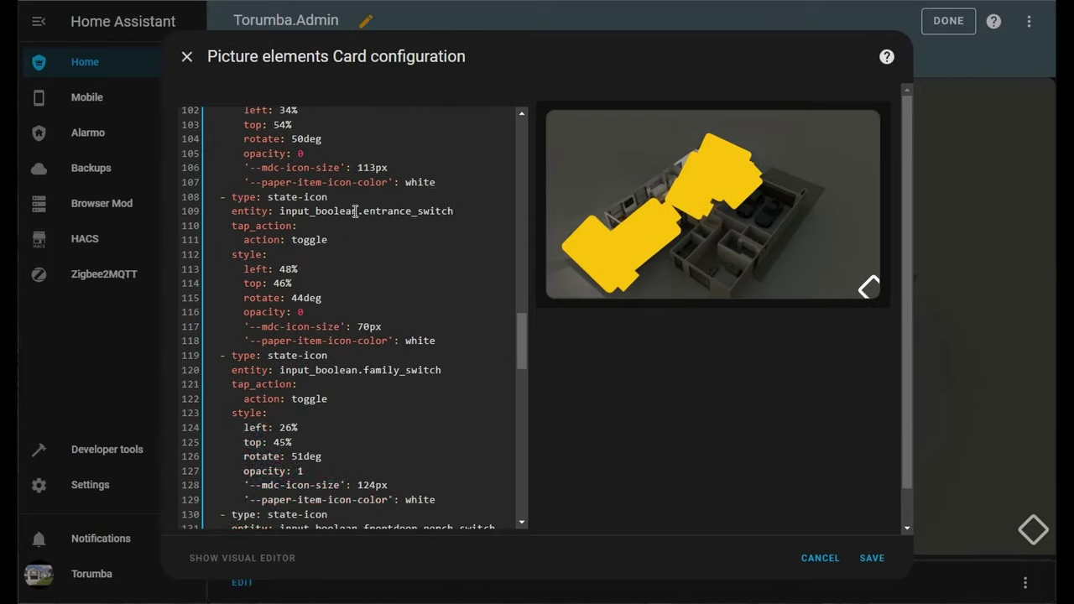
pyautogui.scroll(-3, 359, 247)
pyautogui.click(335, 250)
pyautogui.press('BackSpace')
pyautogui.write('0')
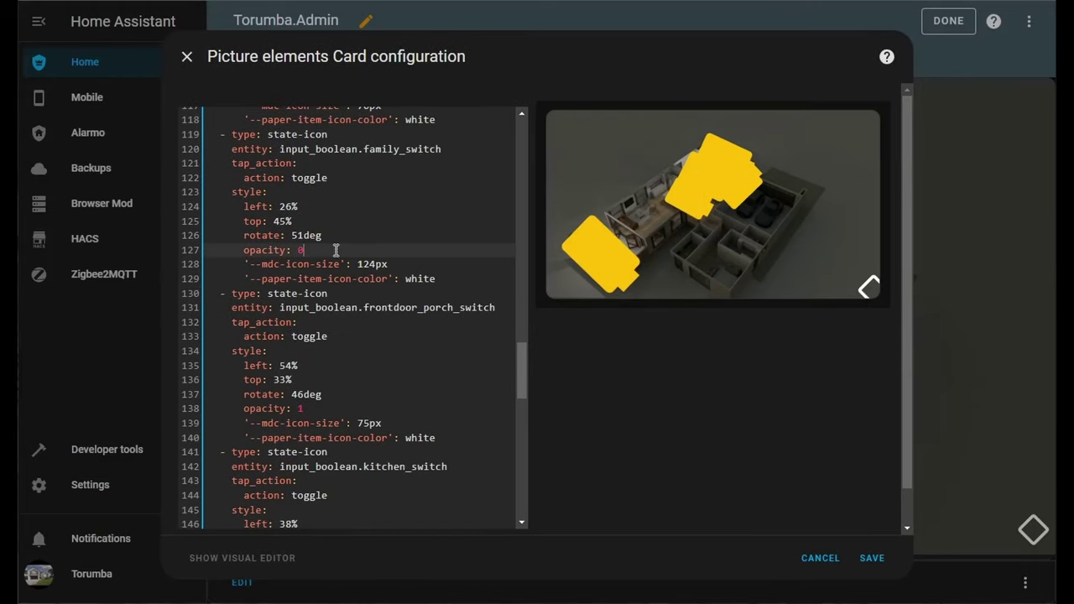
pyautogui.click(349, 409)
pyautogui.press('BackSpace')
pyautogui.write('0')
# Step: Set the opacity of the kitchen_switch, pantry_switch and patio_switch state-icons to 0
pyautogui.scroll(-2, 349, 408)
pyautogui.click(315, 420)
pyautogui.write('0')
pyautogui.scroll(-4, 315, 420)
pyautogui.click(327, 287)
pyautogui.press('BackSpace')
pyautogui.write('0')
pyautogui.click(315, 441)
pyautogui.press('BackSpace')
pyautogui.write('0')
# Step: Set the opacity of the living_switch and living_porch_switch state-icons to 0 and save the card
pyautogui.scroll(-2, 297, 331)
pyautogui.click(319, 380)
pyautogui.press('BackSpace')
pyautogui.write('0')
pyautogui.scroll(-3, 332, 344)
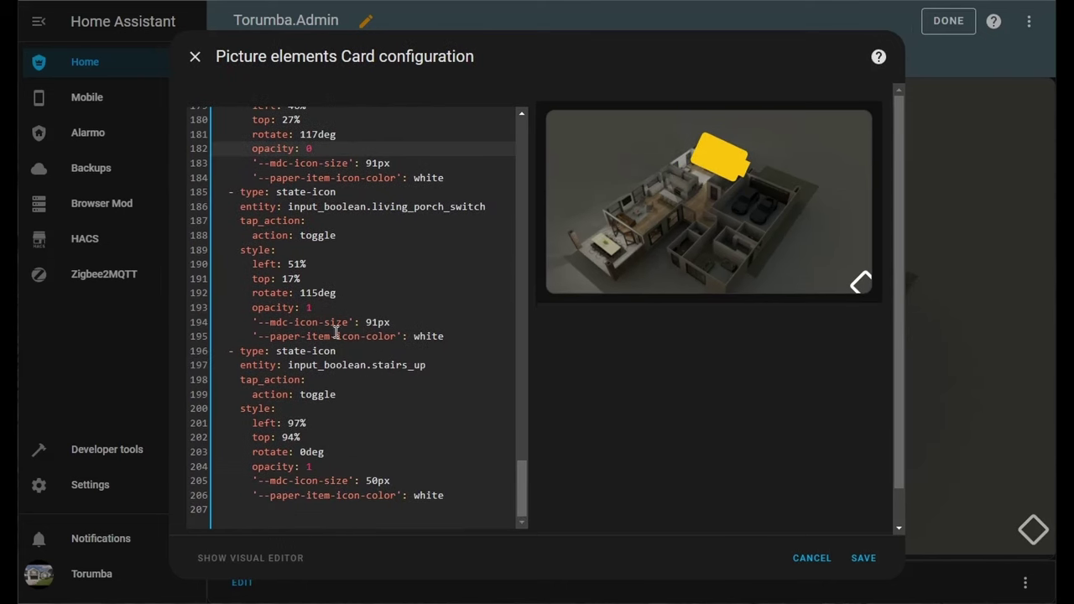
pyautogui.click(341, 307)
pyautogui.press('BackSpace')
pyautogui.write('0')
pyautogui.scroll(5, 342, 307)
pyautogui.click(862, 560)
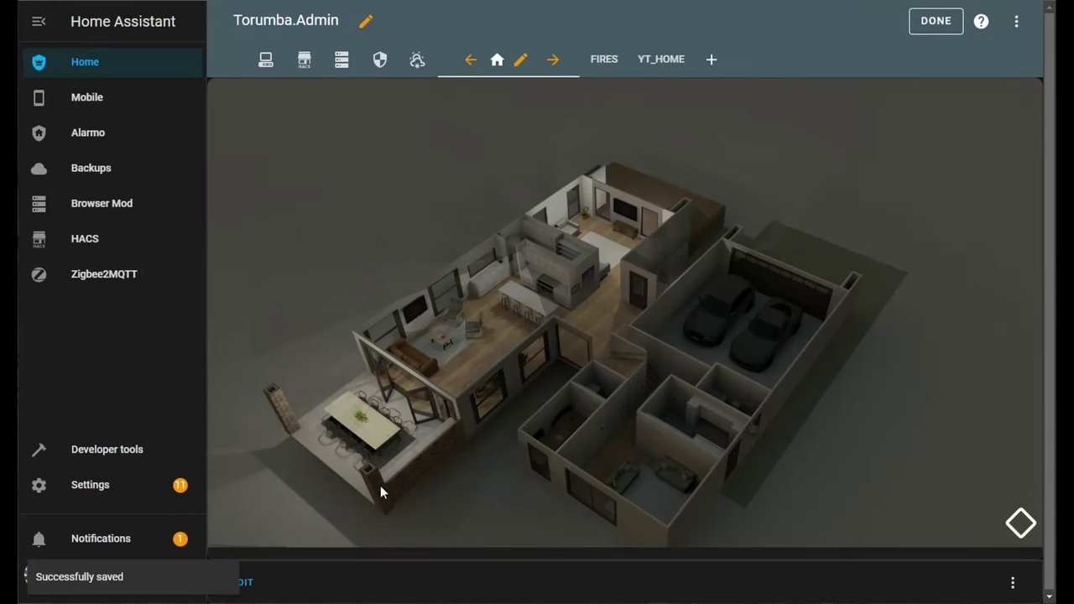
# Step: Turn off all lit rooms and porches through the invisible icons over each area of the floor plan
pyautogui.click(390, 411)
pyautogui.click(455, 341)
pyautogui.click(542, 292)
pyautogui.click(557, 255)
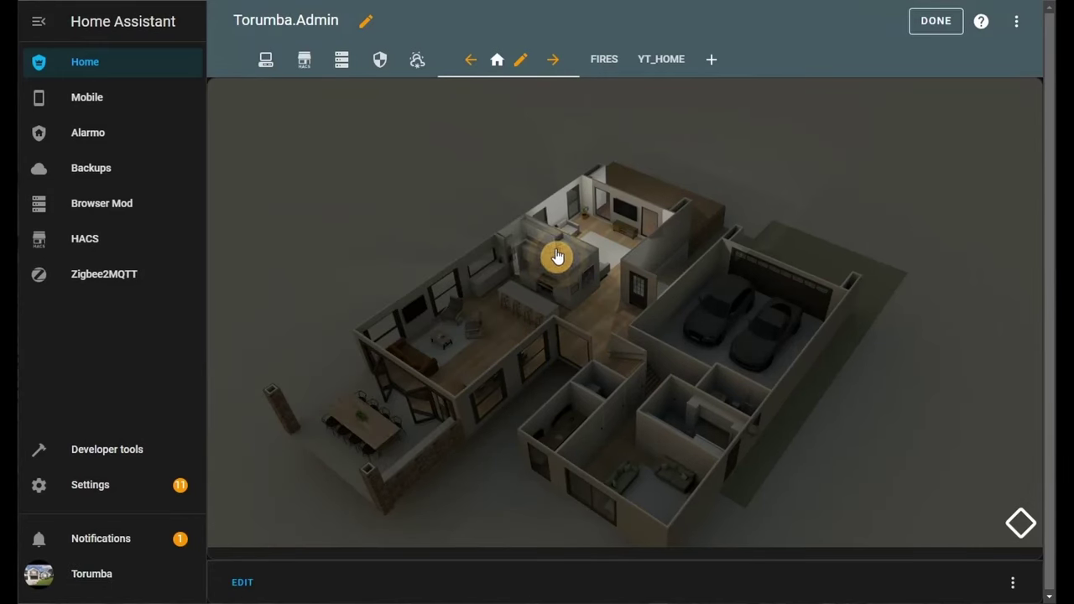
pyautogui.click(607, 242)
pyautogui.click(664, 316)
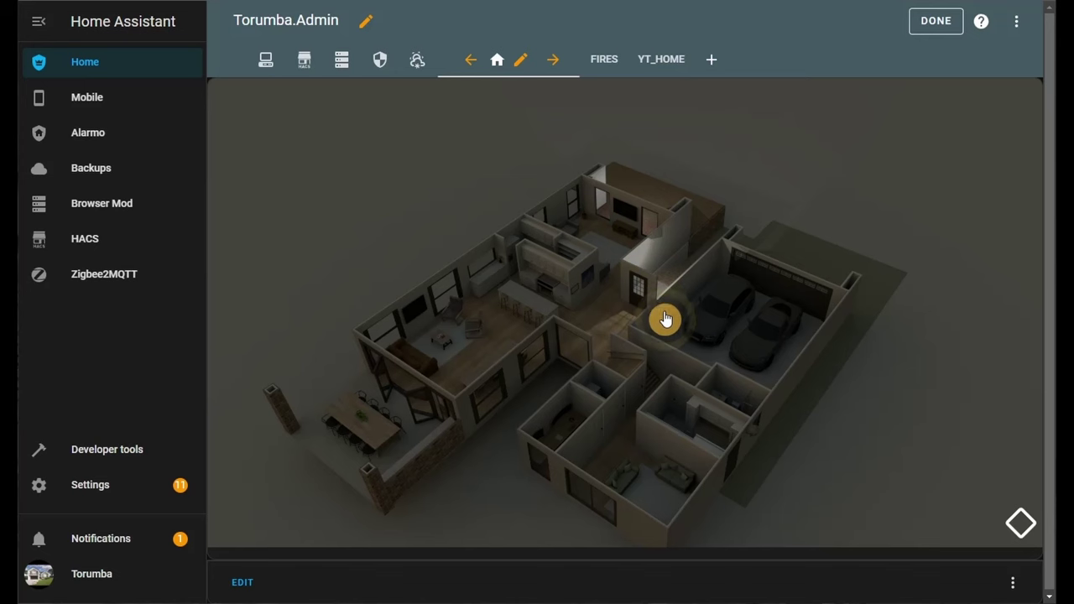
pyautogui.click(659, 263)
pyautogui.click(641, 191)
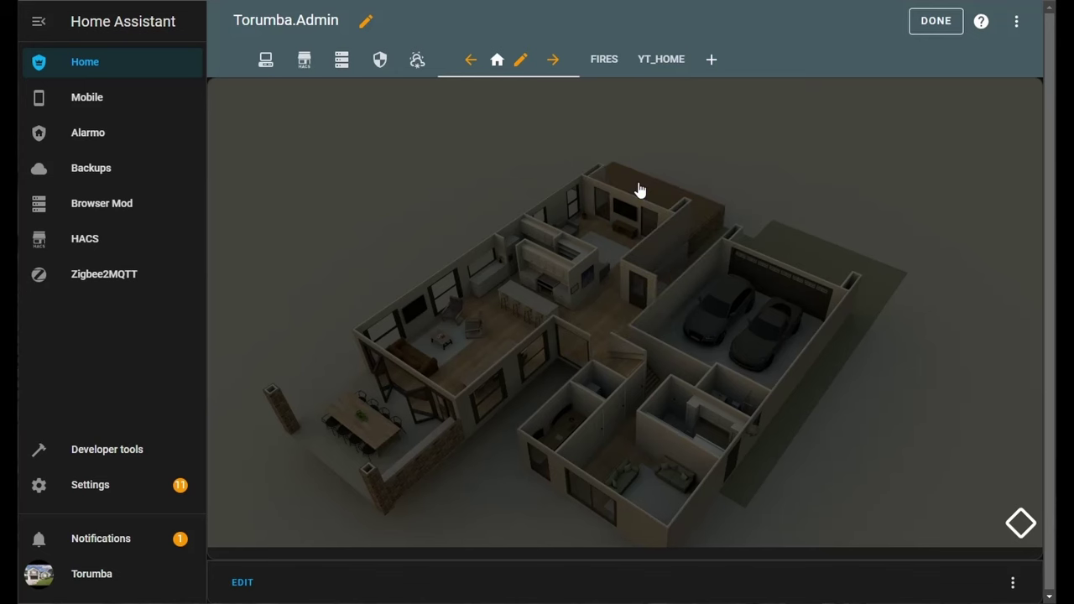